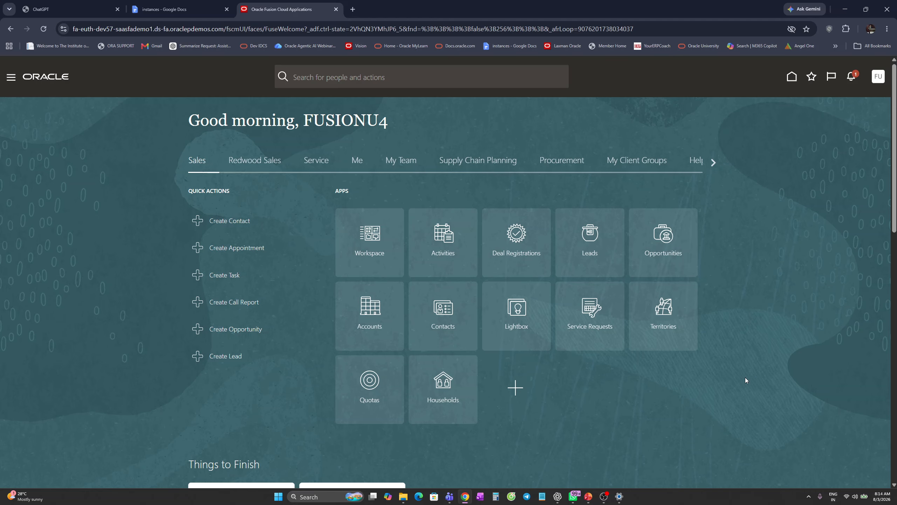
pyautogui.hotkey('alt', 'Tab')
pyautogui.hotkey('alt', 'Tab')
pyautogui.hotkey('alt', 'Tab')
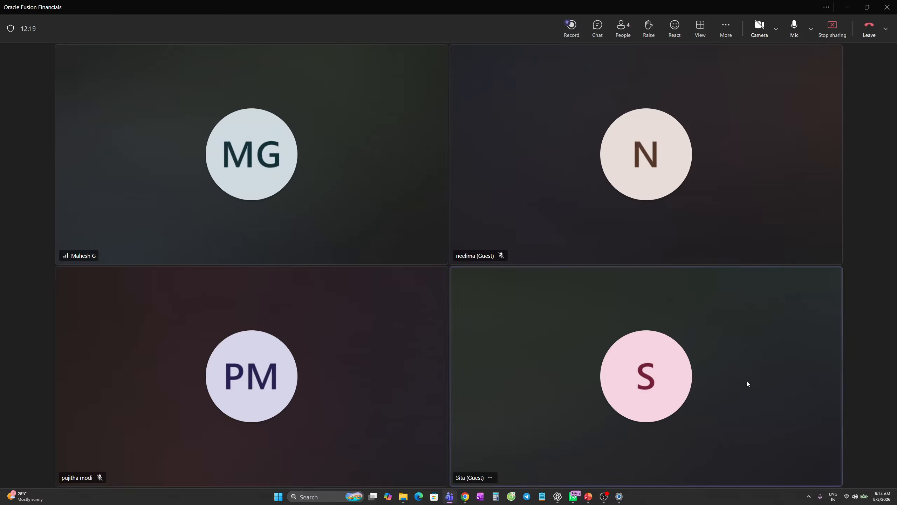
pyautogui.hotkey('alt', 'Tab')
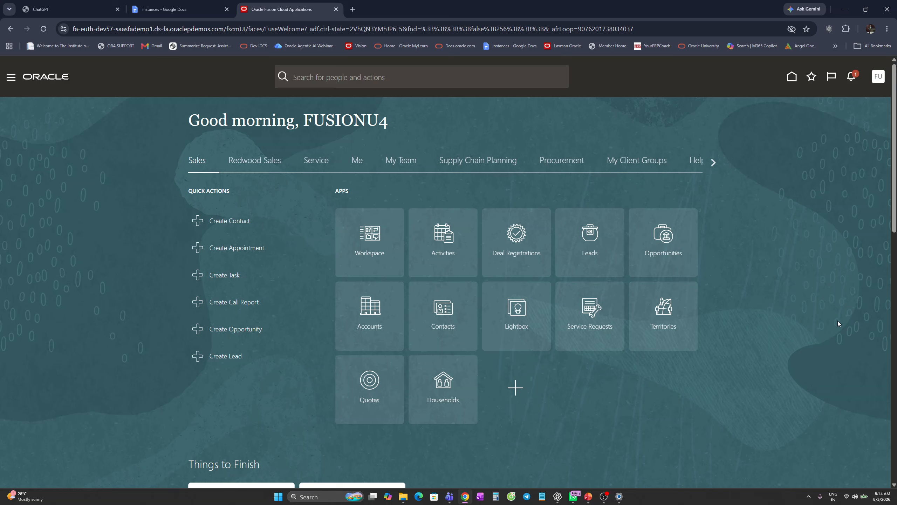
# Sign out of the application and sign back in with the saved FUSIONU4 credentials, entering the device PIN to release the password.
pyautogui.click(878, 77)
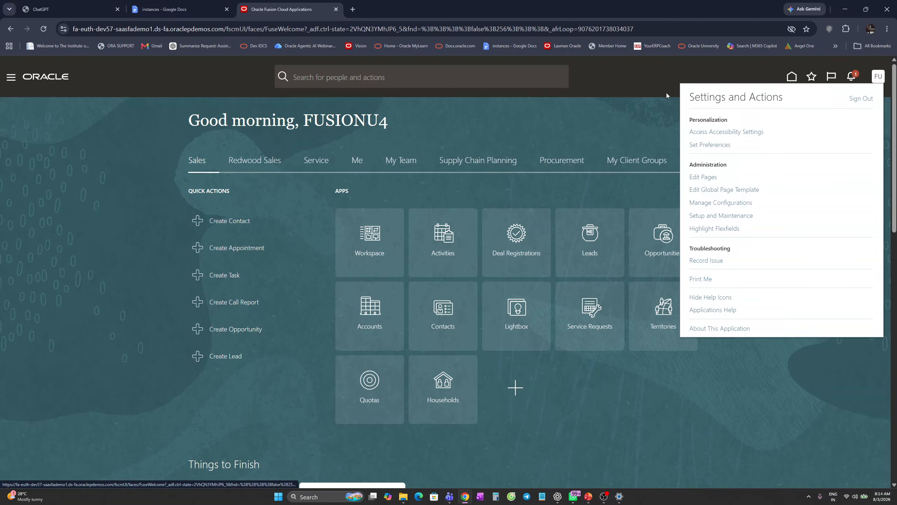
pyautogui.click(860, 98)
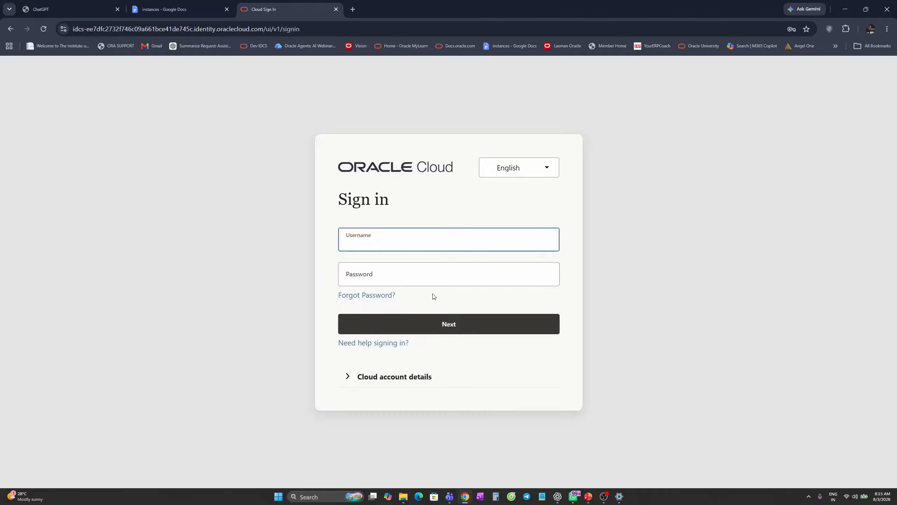
pyautogui.click(385, 242)
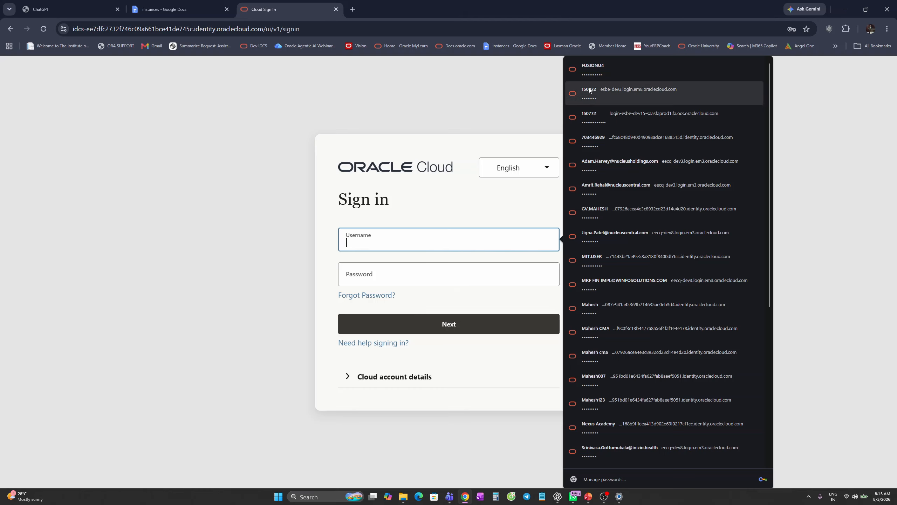
pyautogui.click(596, 69)
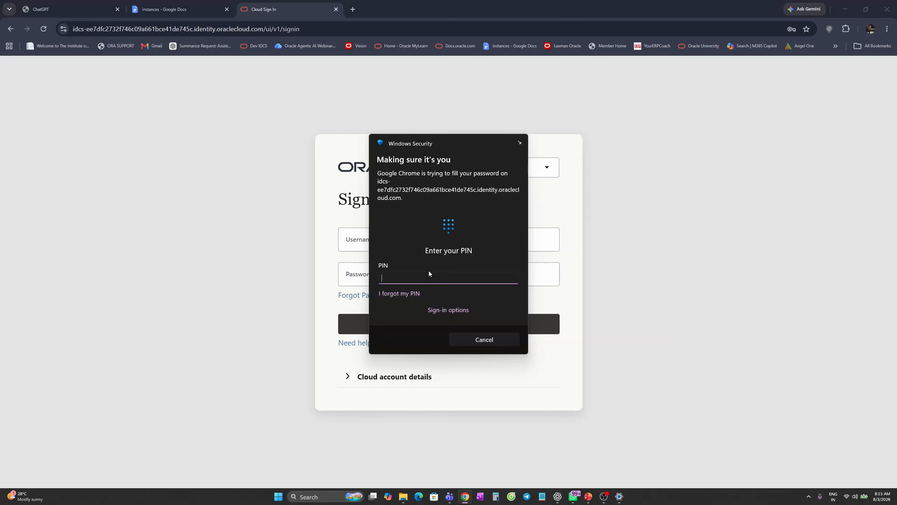
pyautogui.write('••••')
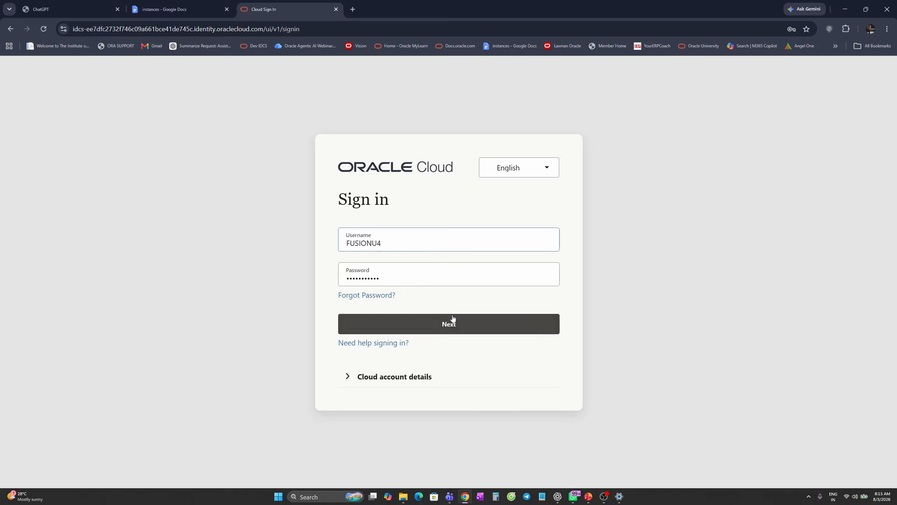
pyautogui.click(444, 325)
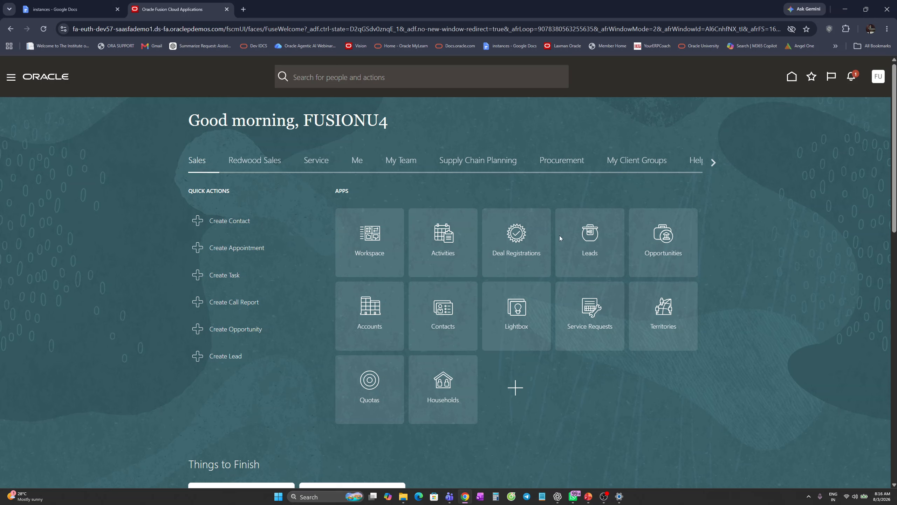
# View the list of recent items and the pending notifications from the home page.
pyautogui.click(810, 77)
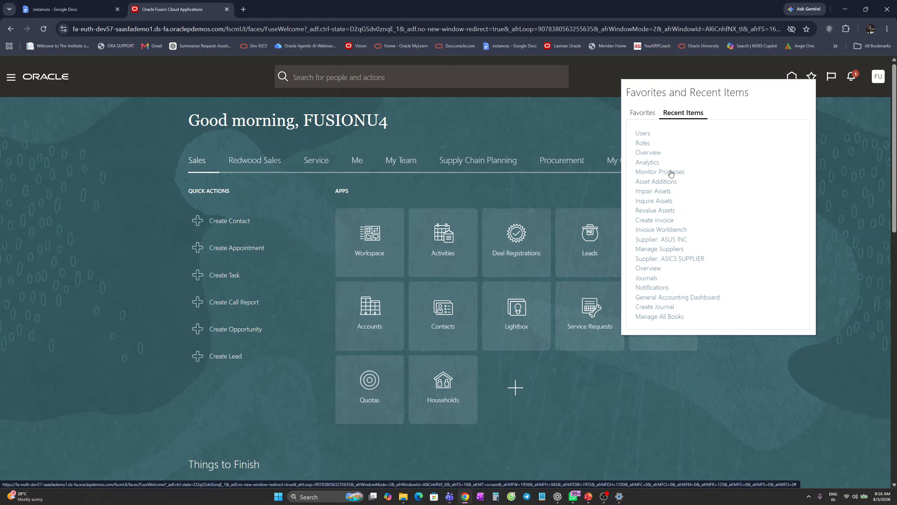
pyautogui.click(557, 124)
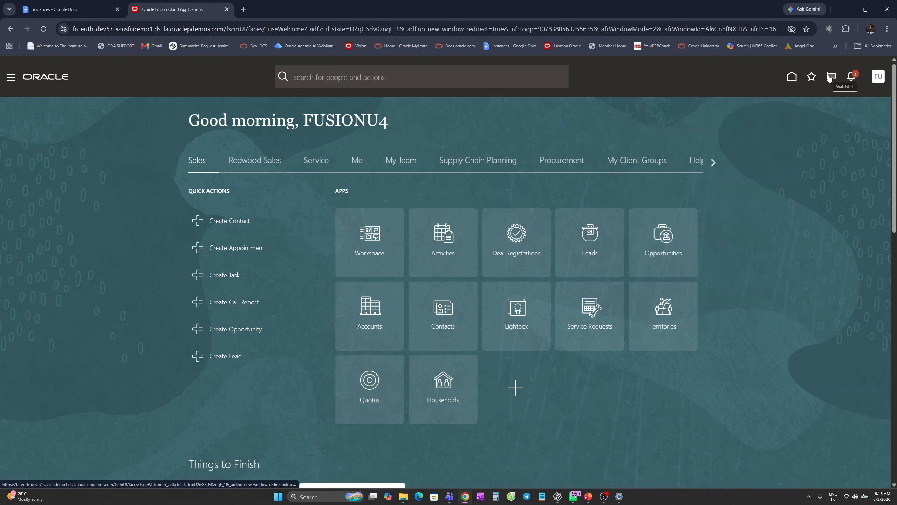
pyautogui.click(850, 78)
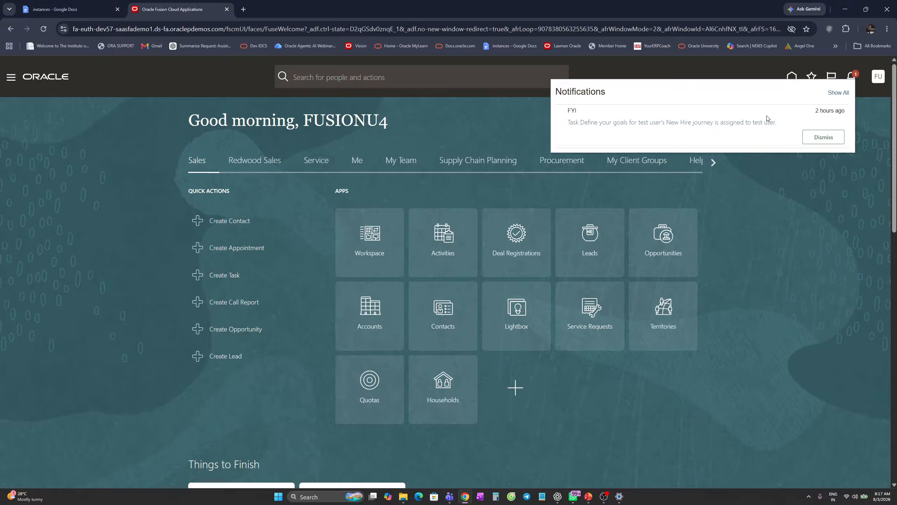
pyautogui.click(831, 214)
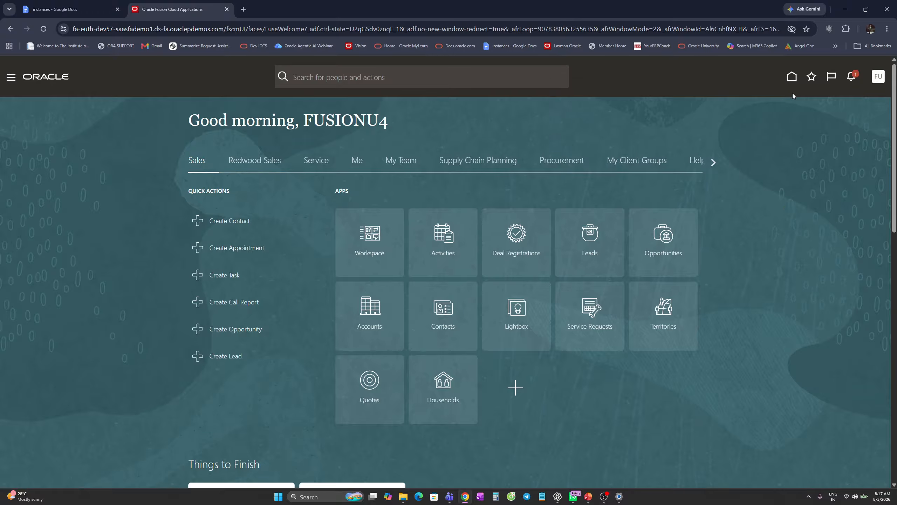
# Open the About This Application information and highlight the release name and build number.
pyautogui.click(877, 81)
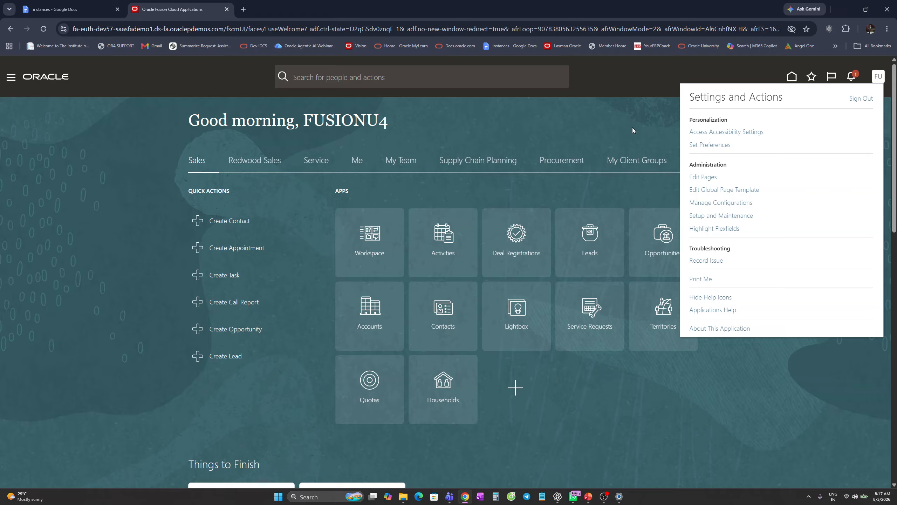
pyautogui.click(718, 329)
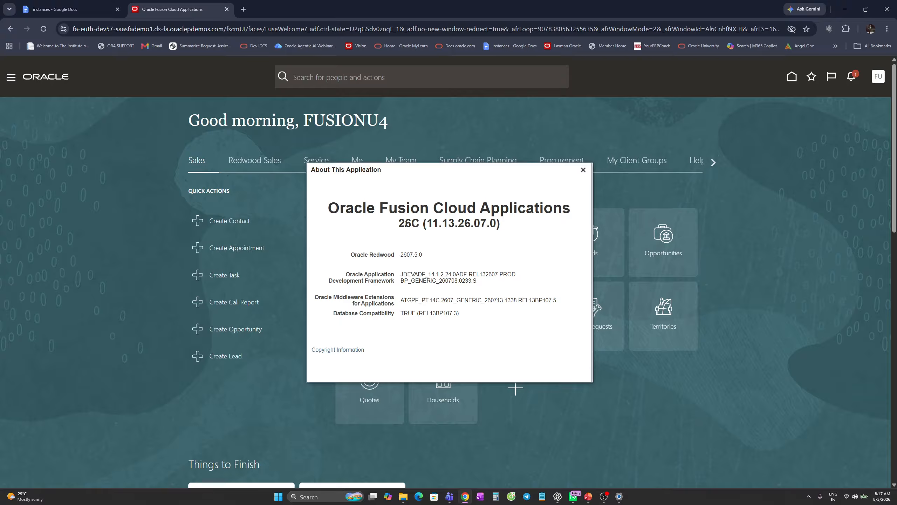
pyautogui.moveTo(410, 225)
pyautogui.mouseDown()
pyautogui.moveTo(400, 225)
pyautogui.moveTo(412, 224)
pyautogui.mouseUp()
pyautogui.click(420, 225)
pyautogui.click(424, 238)
pyautogui.moveTo(420, 223); pyautogui.dragTo(411, 223)
pyautogui.click(497, 249)
pyautogui.moveTo(429, 223); pyautogui.dragTo(493, 235)
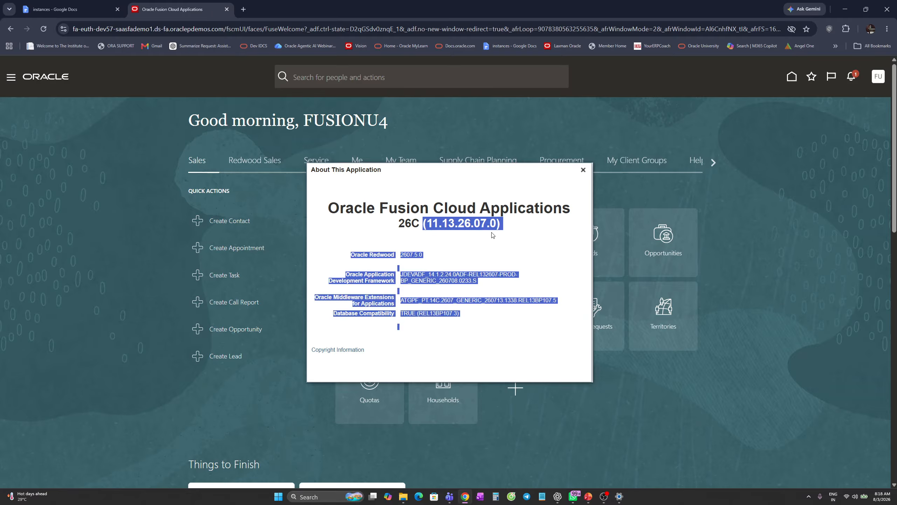
pyautogui.click(512, 247)
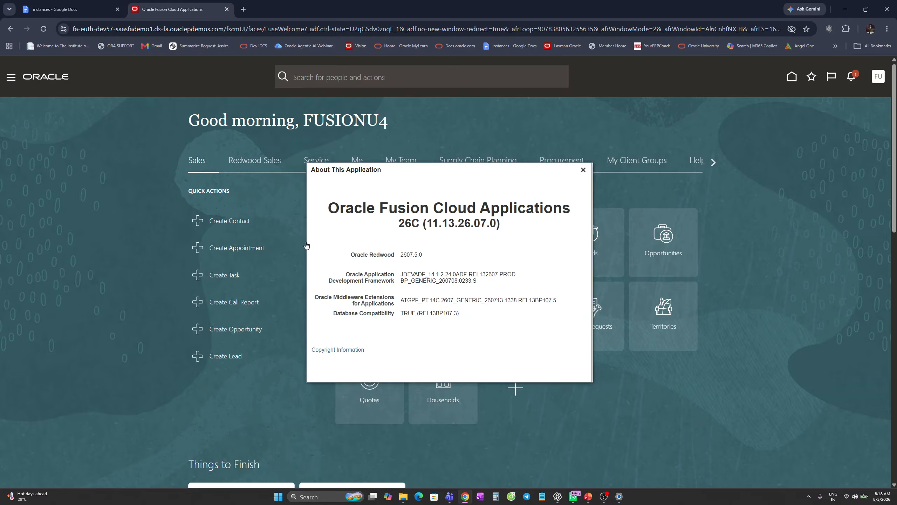
# Highlight the Oracle Redwood version line and the product title with its release, and close the application information.
pyautogui.moveTo(349, 255); pyautogui.dragTo(401, 264)
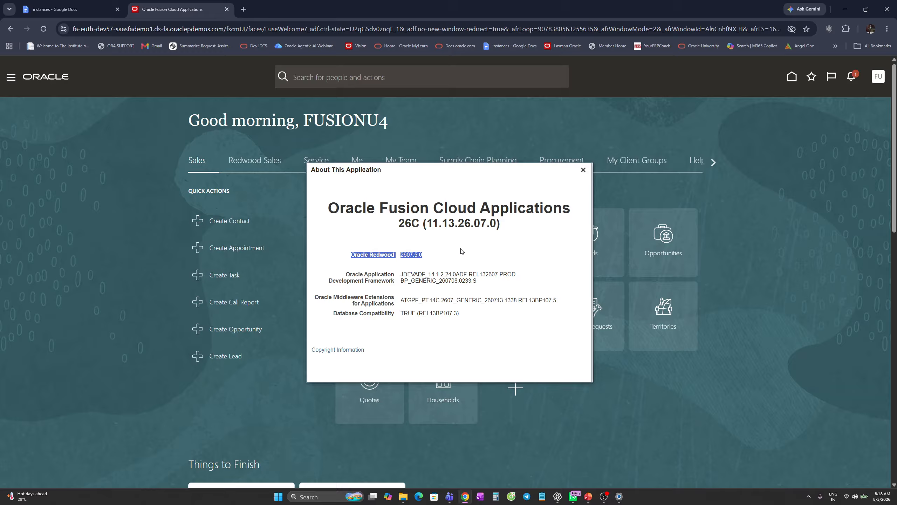
pyautogui.click(510, 238)
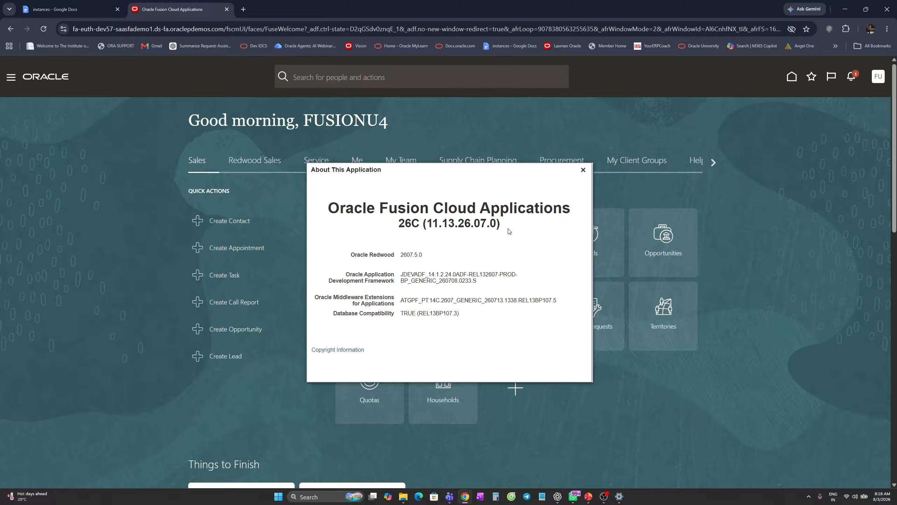
pyautogui.moveTo(499, 222); pyautogui.dragTo(328, 208)
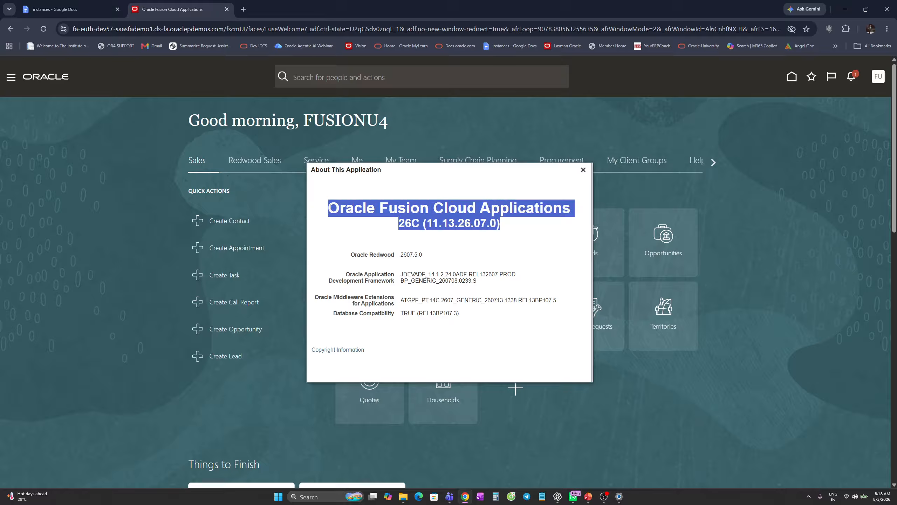
pyautogui.click(524, 237)
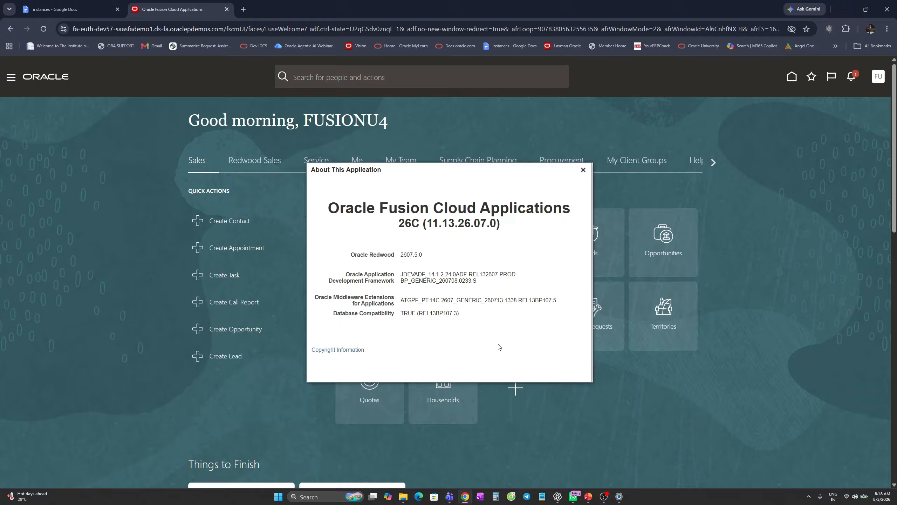
pyautogui.click(583, 169)
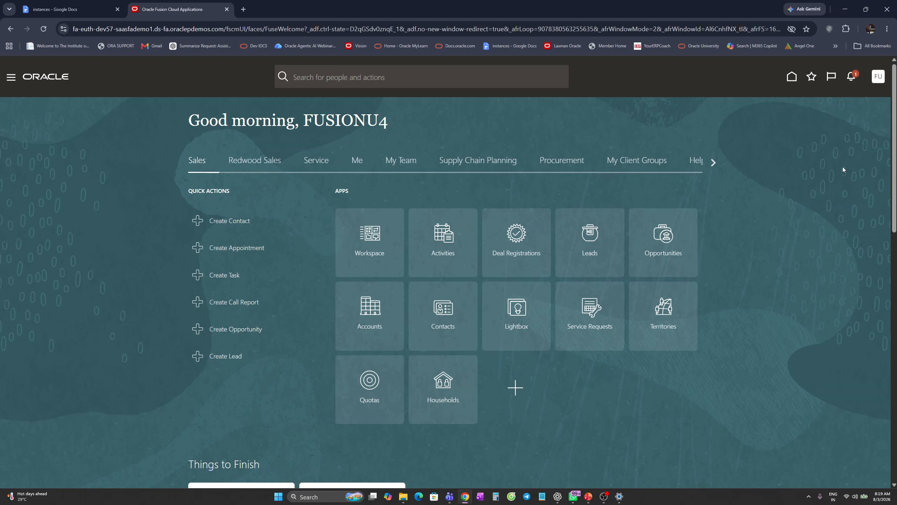
pyautogui.click(11, 79)
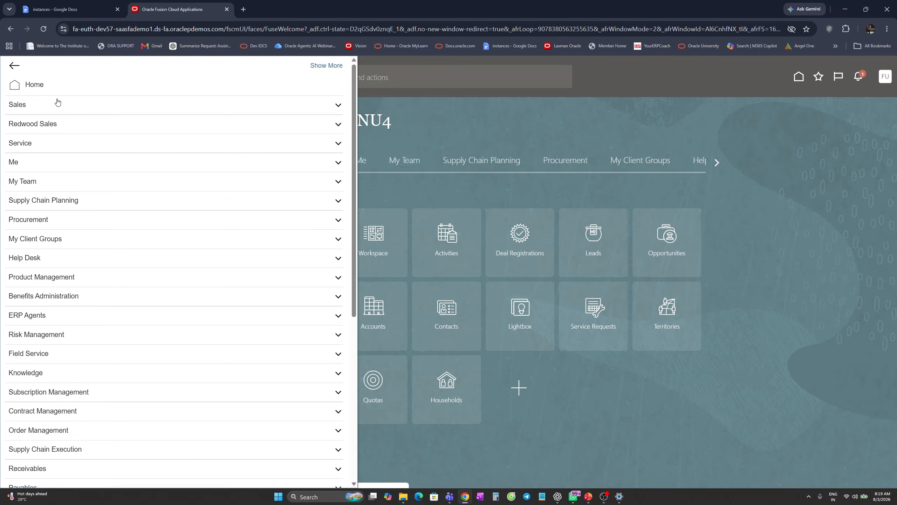
pyautogui.scroll(-5, 58, 278)
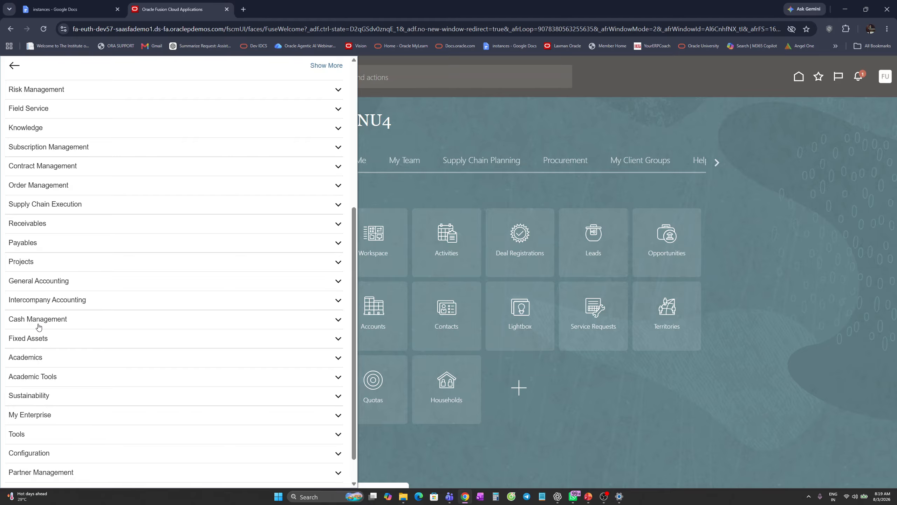
pyautogui.click(736, 169)
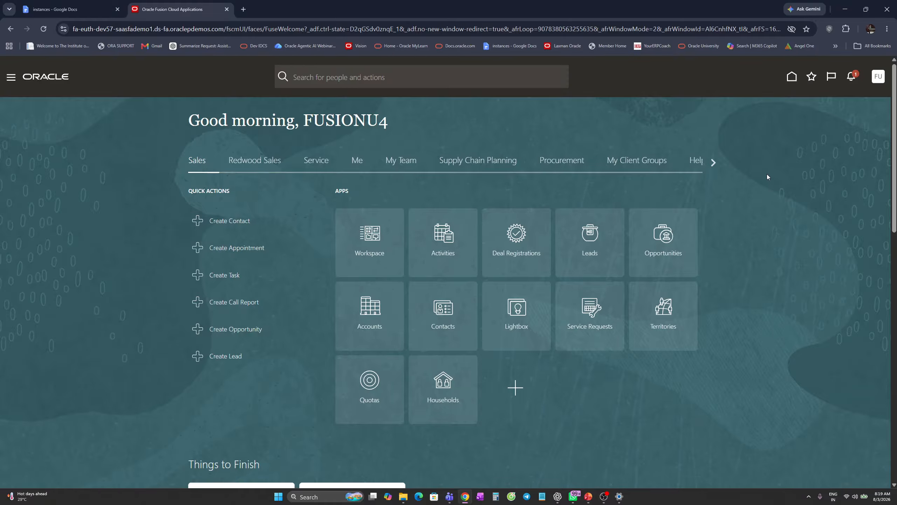
# Open the Security Console from the Tools group and go to its User Accounts page.
pyautogui.click(12, 79)
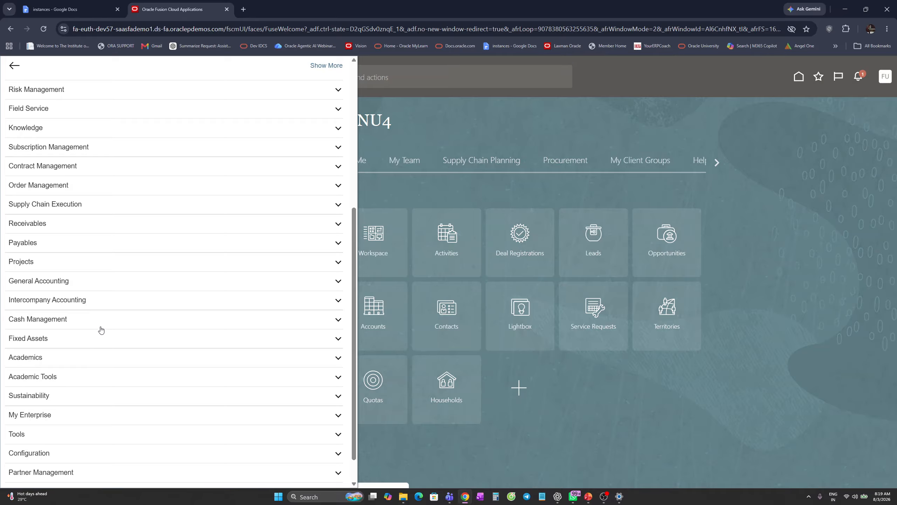
pyautogui.scroll(-2, 100, 330)
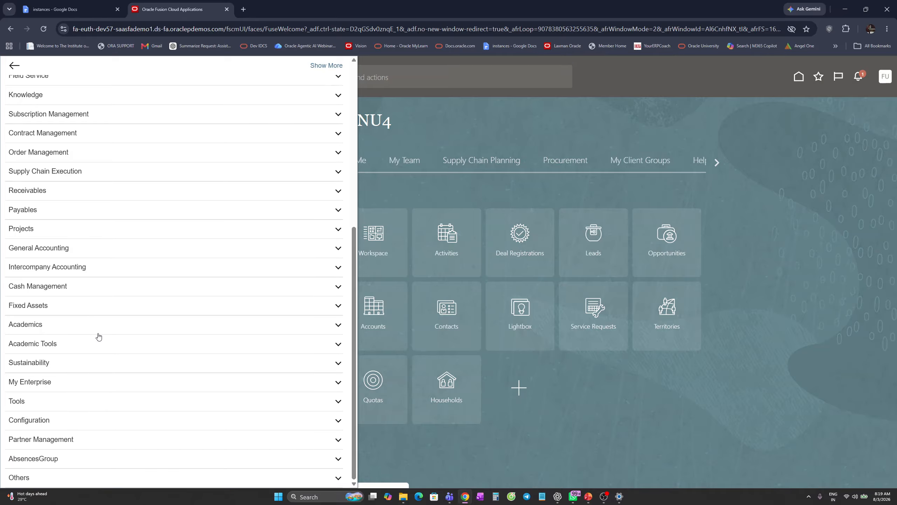
pyautogui.click(16, 401)
pyautogui.scroll(-5, 11, 353)
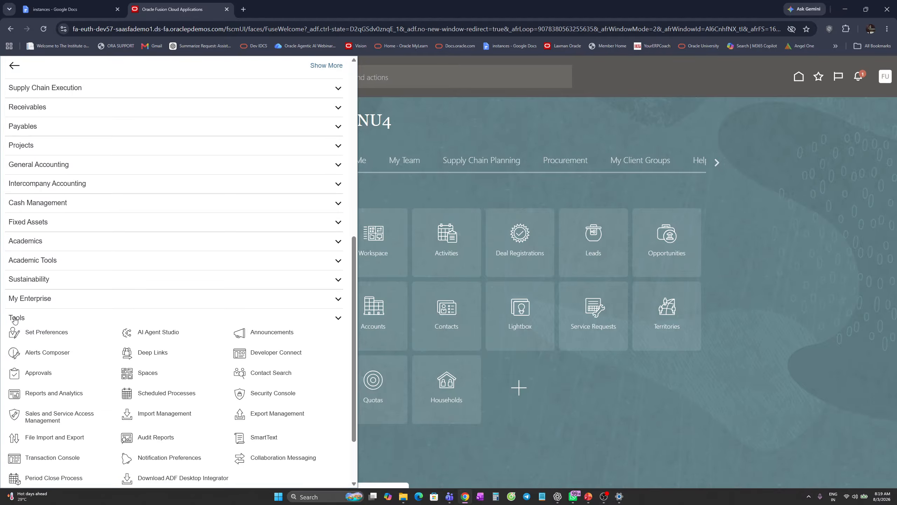
pyautogui.click(259, 396)
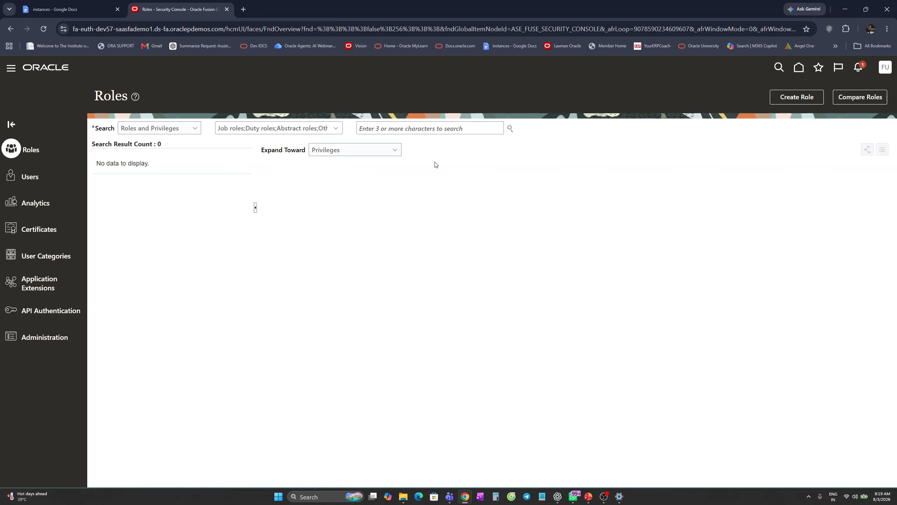
pyautogui.click(33, 178)
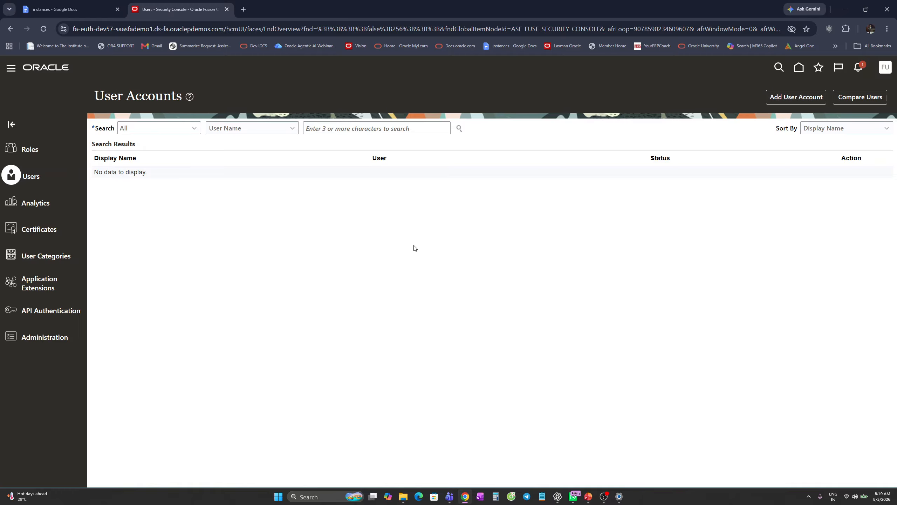
pyautogui.click(338, 128)
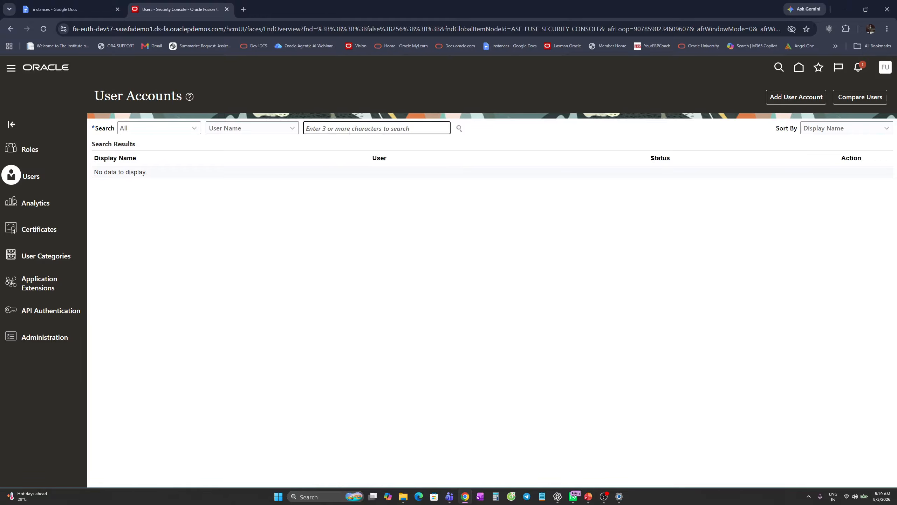
pyautogui.click(596, 292)
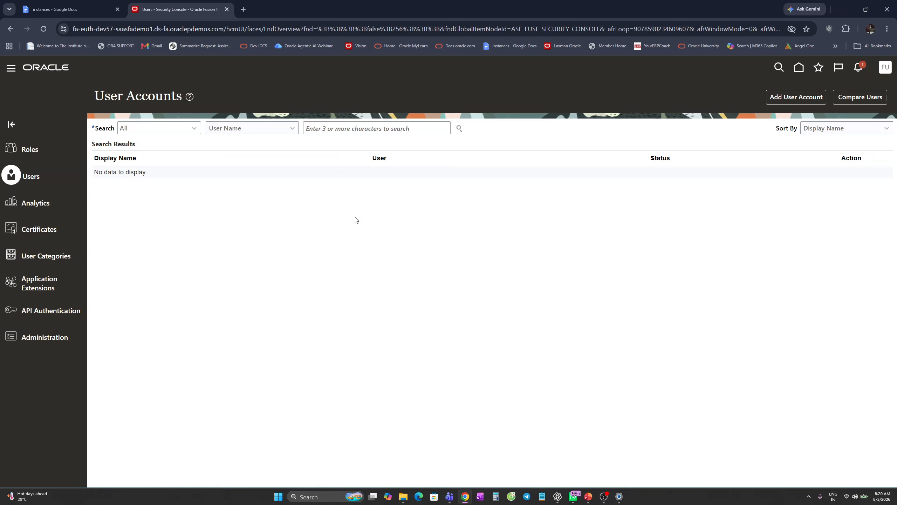
# Switch to the Teams meeting to admit the guest waiting in the lobby, and return to the Security Console.
pyautogui.hotkey('alt', 'Tab')
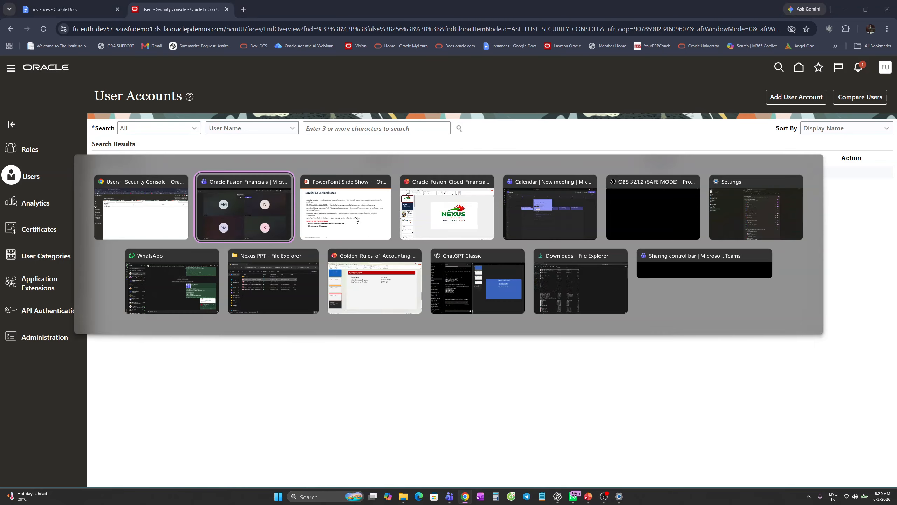
pyautogui.press('Tab')
pyautogui.press('Tab')
pyautogui.click(234, 207)
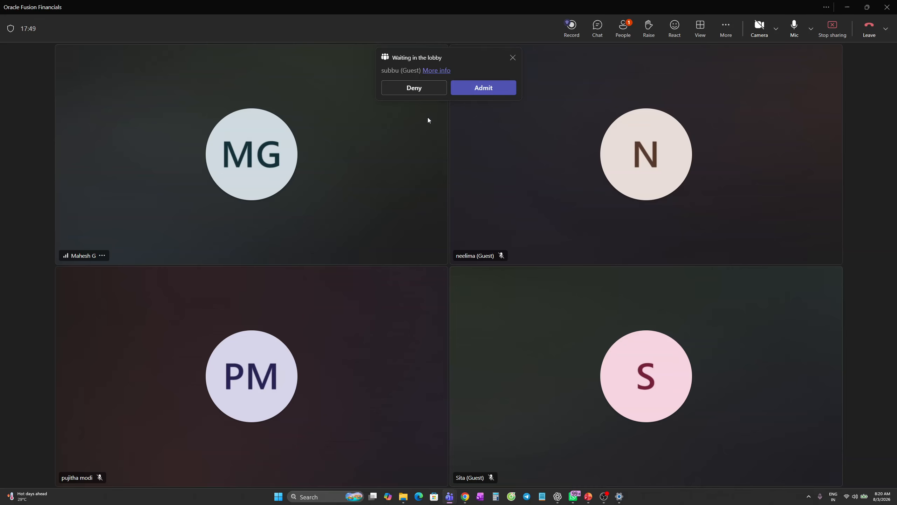
pyautogui.click(476, 90)
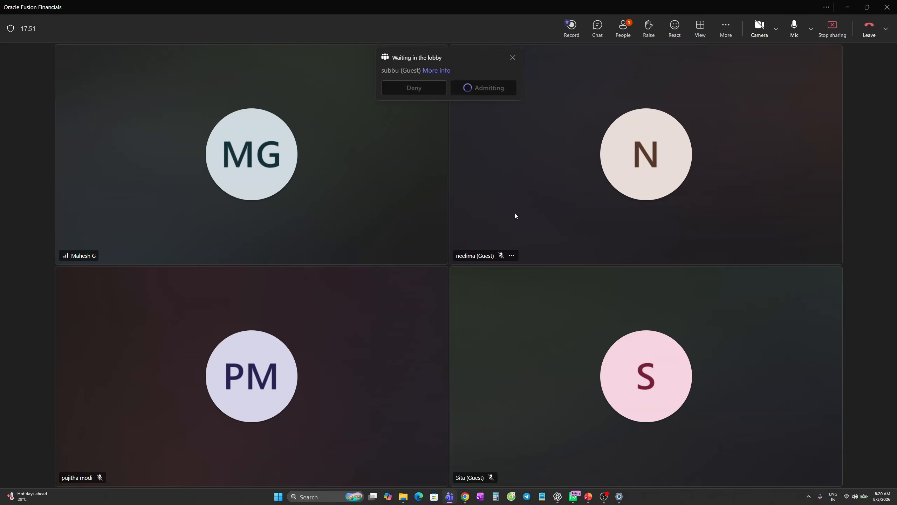
pyautogui.hotkey('alt', 'Tab')
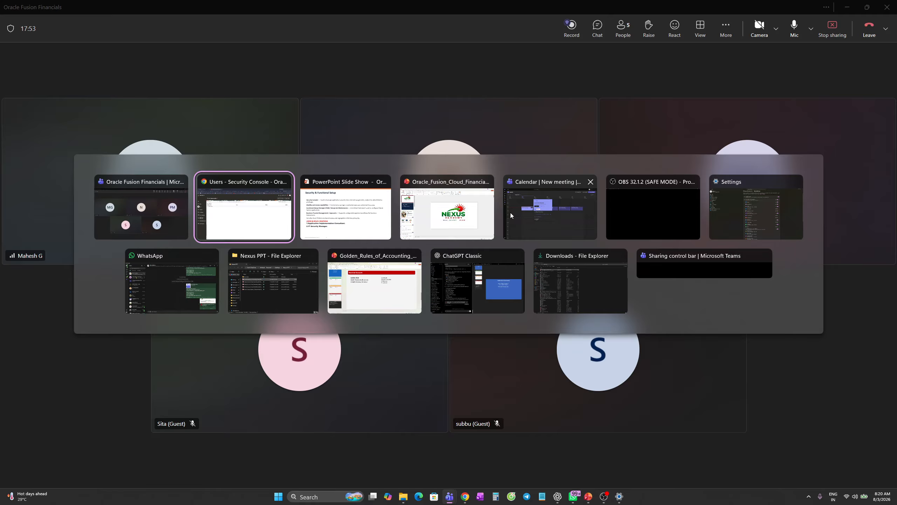
# Start adding a new user account in the Security Console with the last name Axis, leaving the person type as None.
pyautogui.click(283, 192)
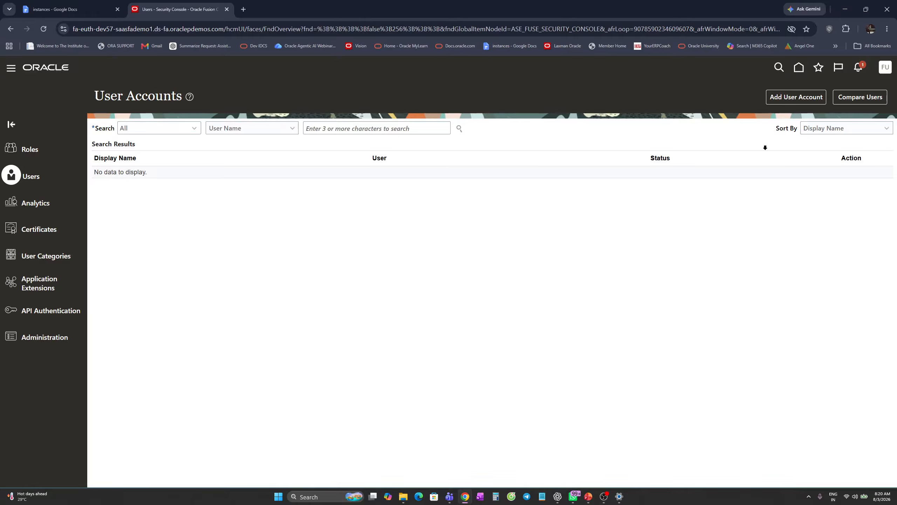
pyautogui.click(788, 98)
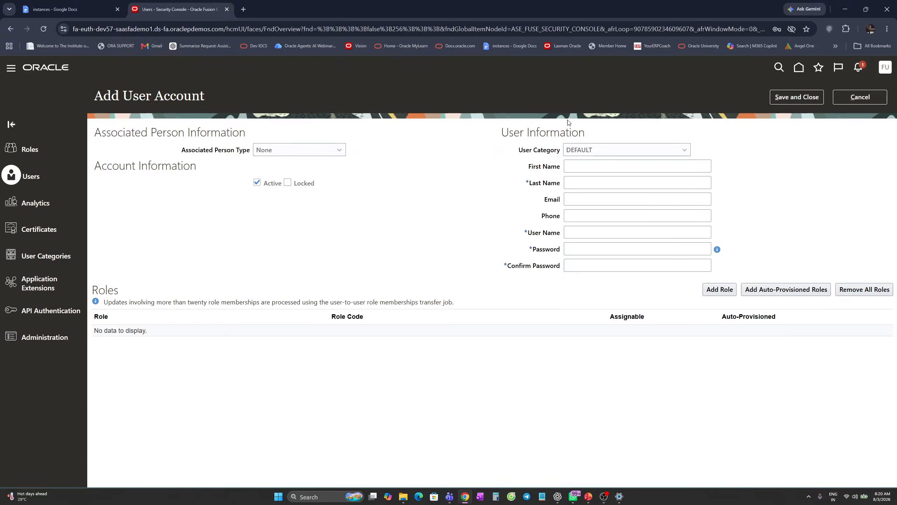
pyautogui.click(600, 183)
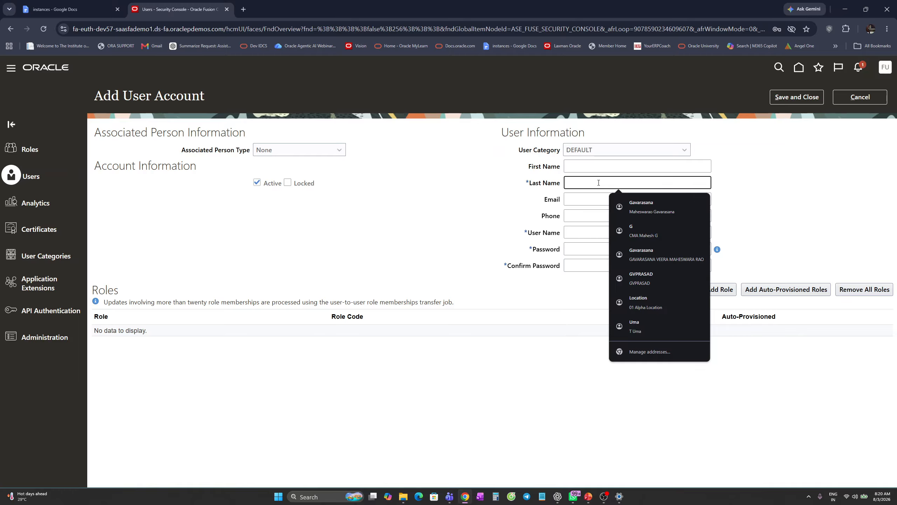
pyautogui.click(496, 183)
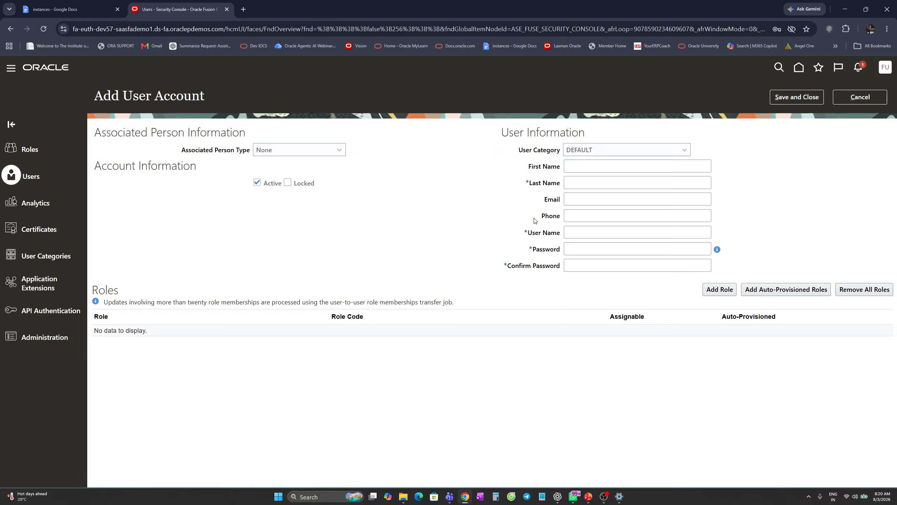
pyautogui.click(575, 183)
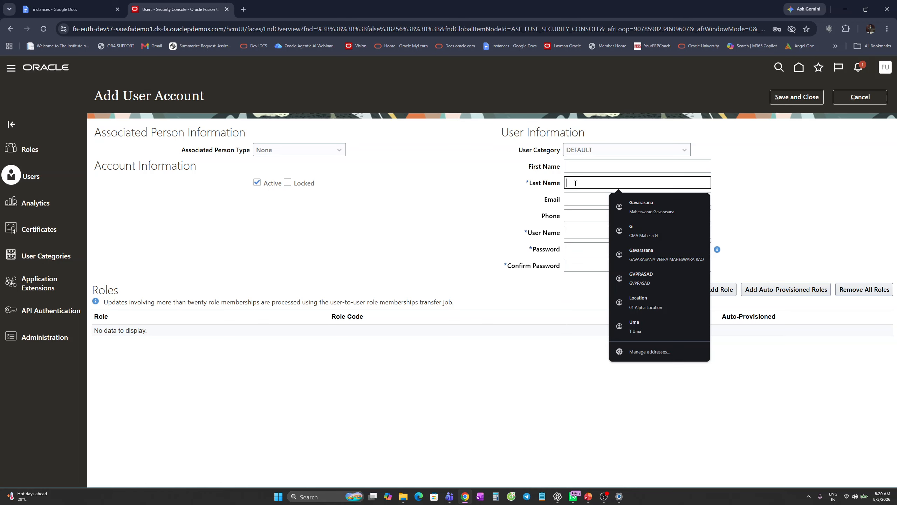
pyautogui.write('Axis')
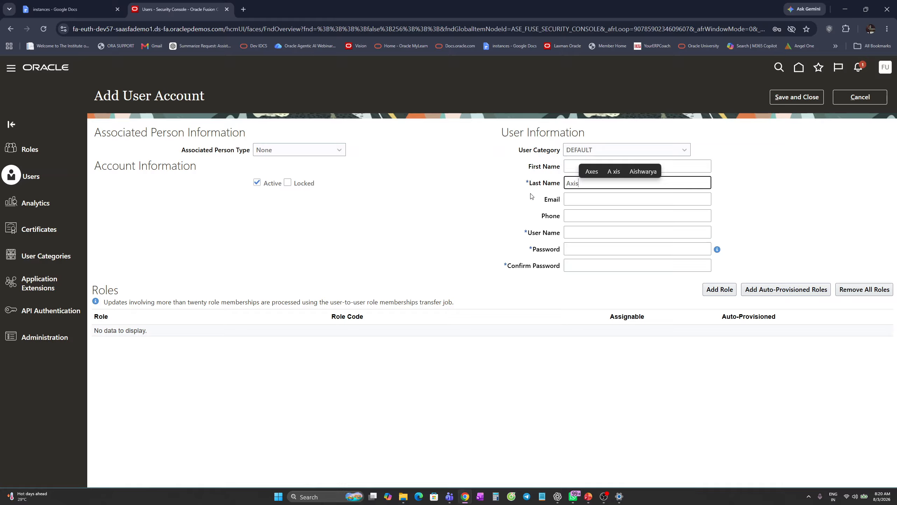
pyautogui.click(497, 202)
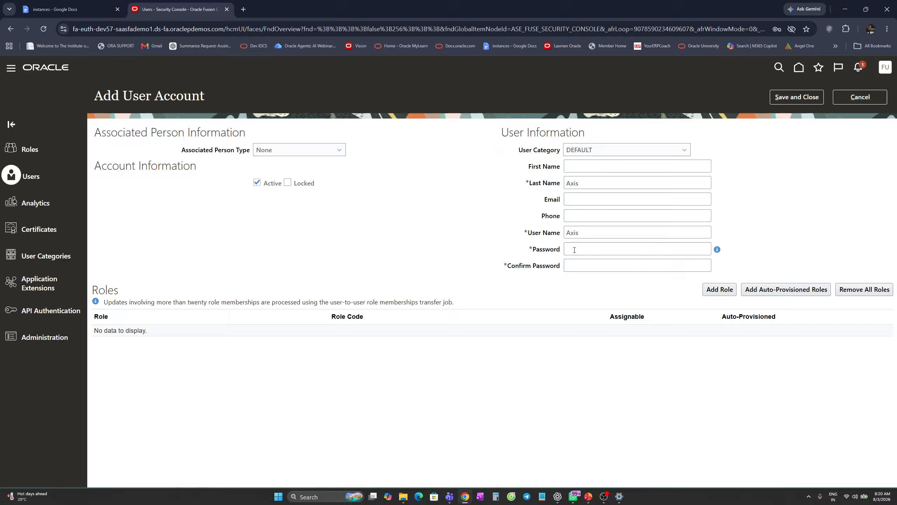
# Enter the new user's account password and repeat it in the confirmation field.
pyautogui.click(587, 251)
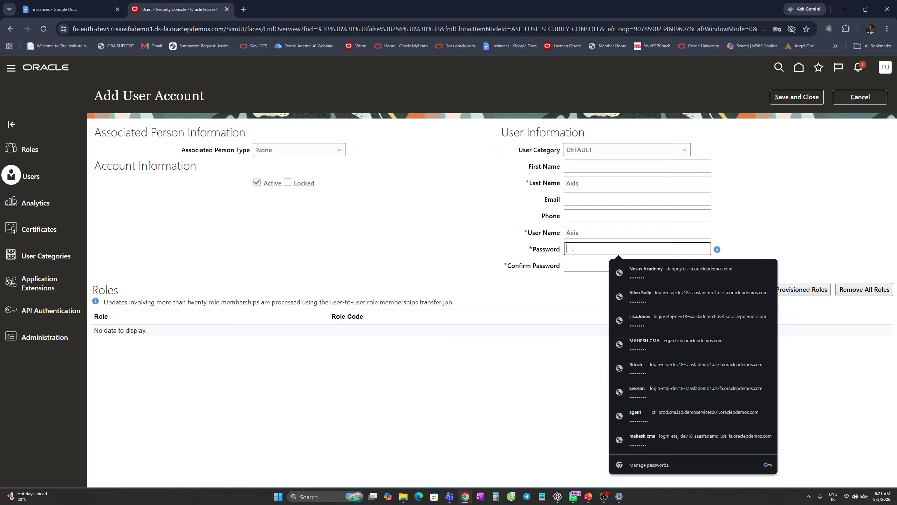
pyautogui.write('•••••••')
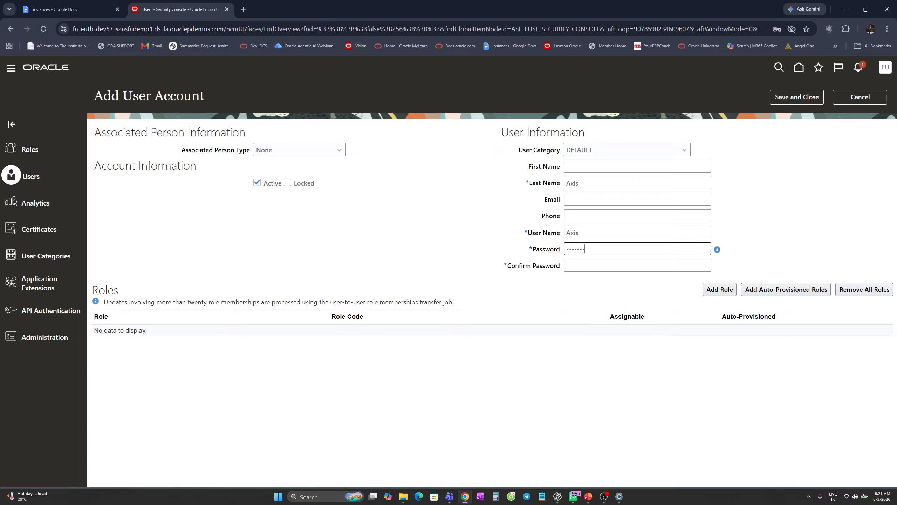
pyautogui.write('••')
pyautogui.click(578, 263)
pyautogui.write('•••••••')
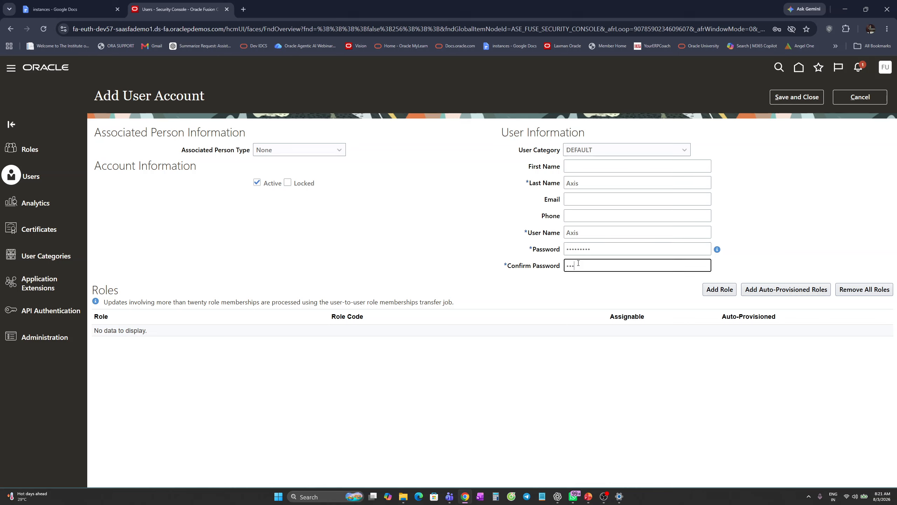
pyautogui.write('••')
pyautogui.click(412, 235)
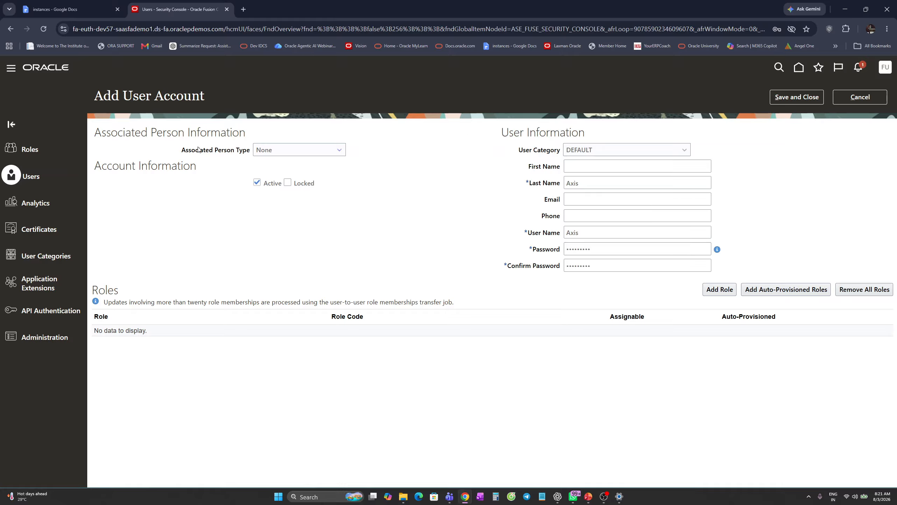
# Add the Application Implementation Consultant role with code ORA_ASM_APPLICATION_IMPLEMENTATION_CONSULTANT_JOB to the new account.
pyautogui.click(722, 290)
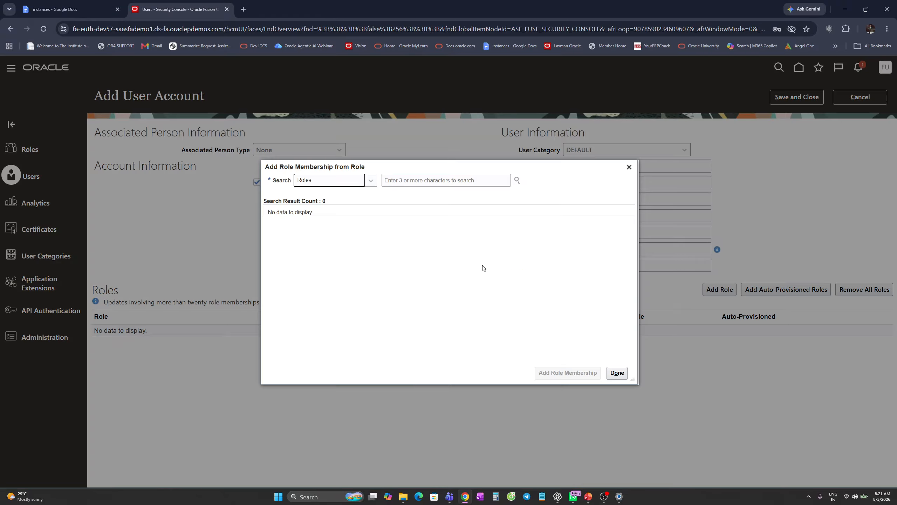
pyautogui.click(402, 181)
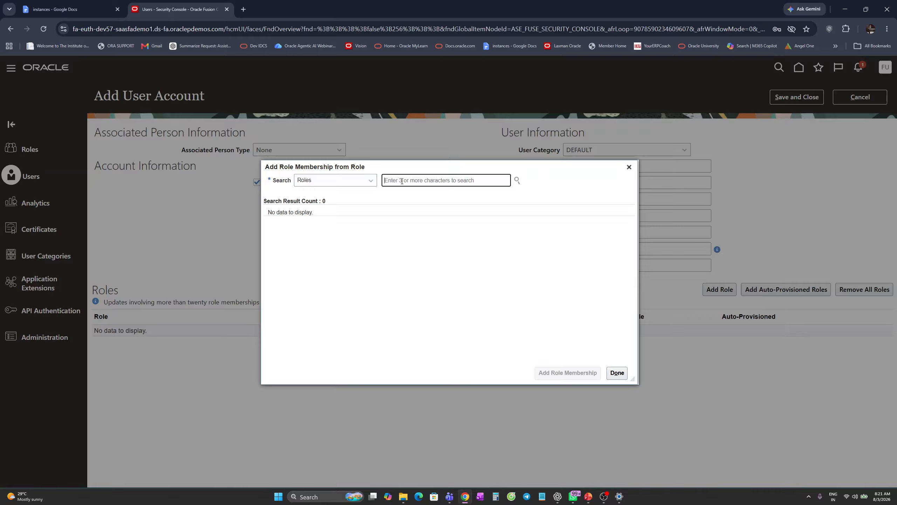
pyautogui.write('App')
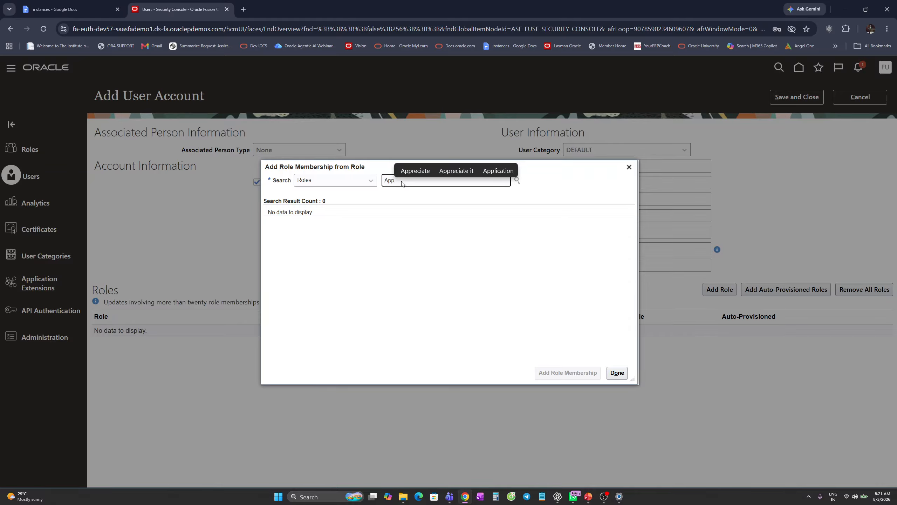
pyautogui.write('licat')
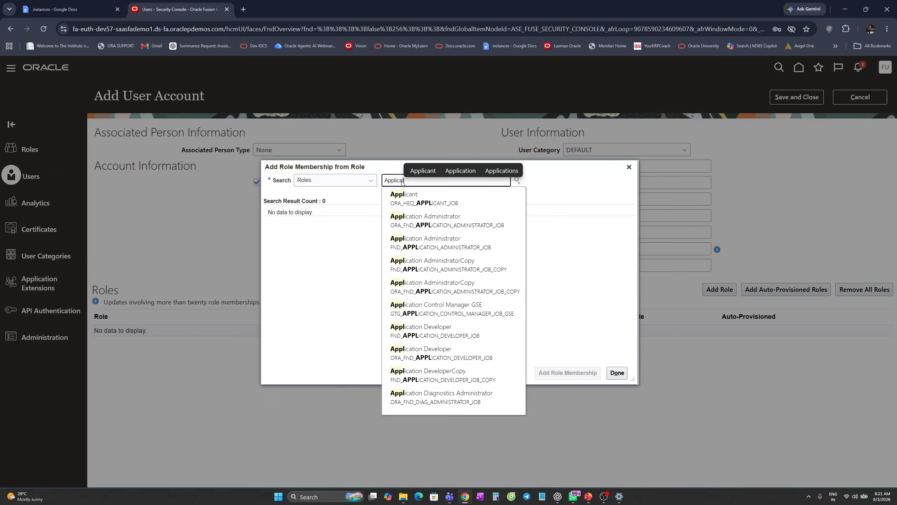
pyautogui.write('ion ')
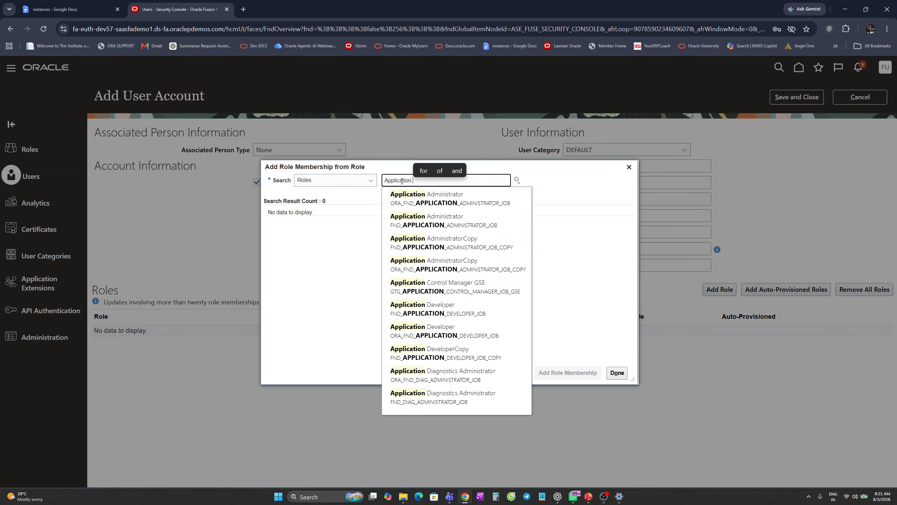
pyautogui.write('impl')
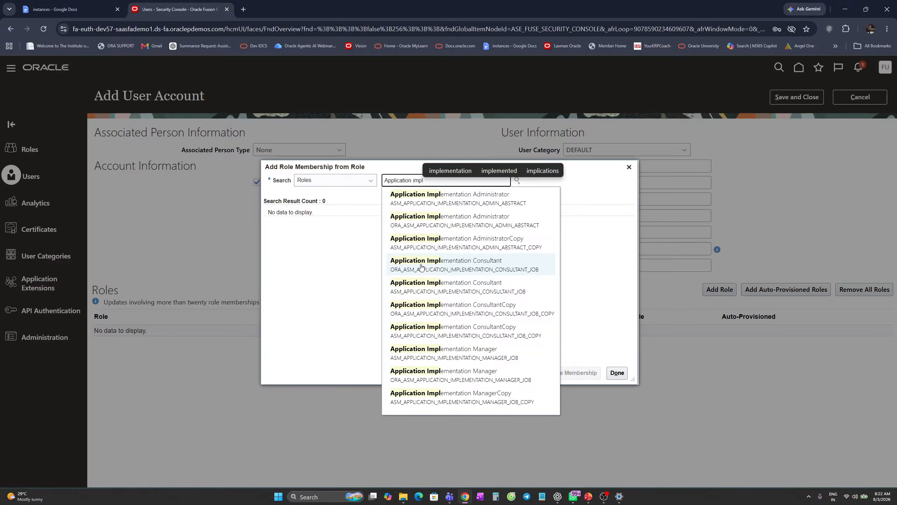
pyautogui.click(420, 268)
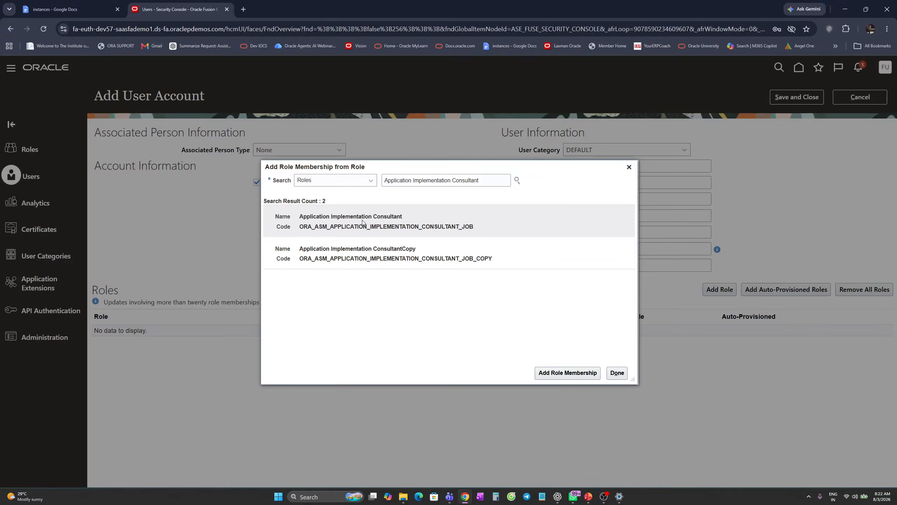
pyautogui.click(361, 221)
pyautogui.click(568, 373)
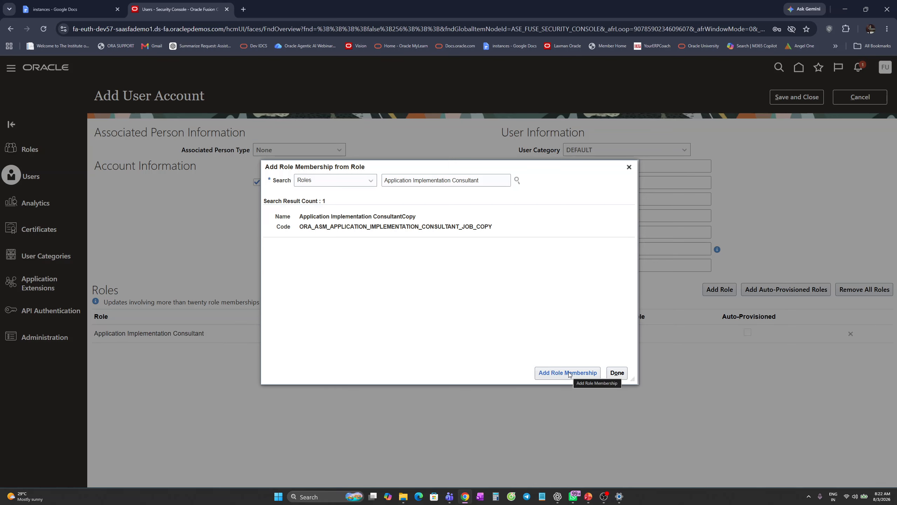
pyautogui.click(617, 373)
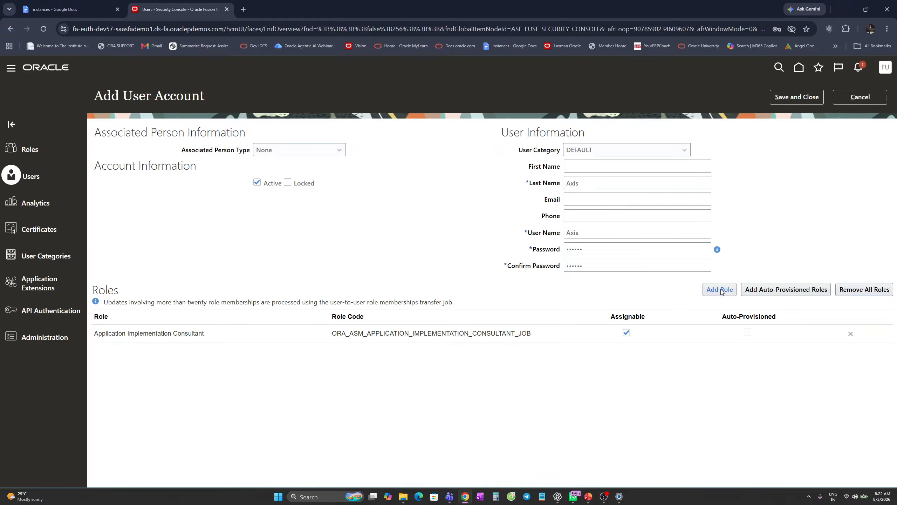
# Remove all roles from the new user account, and save and close it.
pyautogui.click(851, 289)
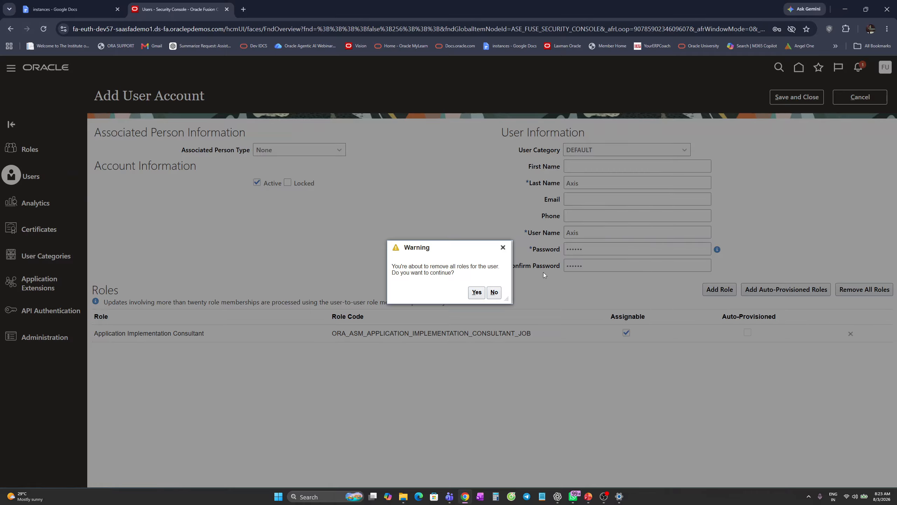
pyautogui.click(476, 292)
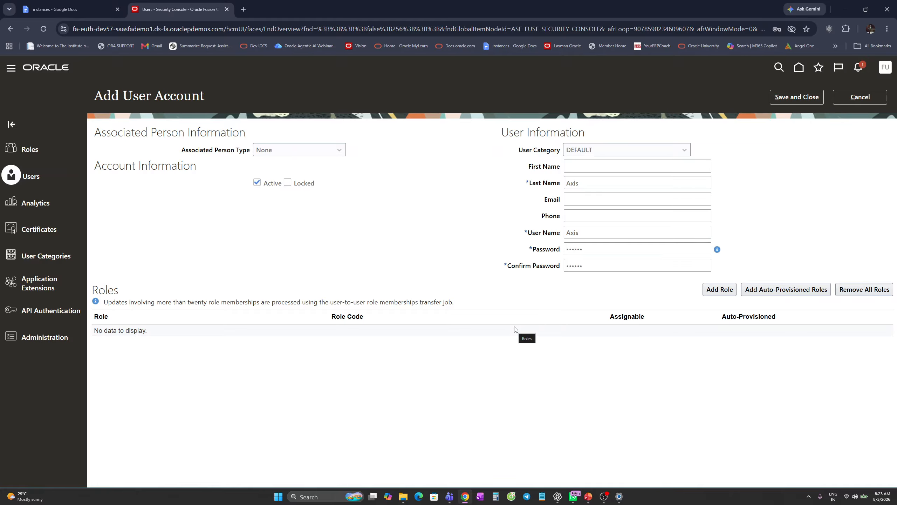
pyautogui.click(806, 96)
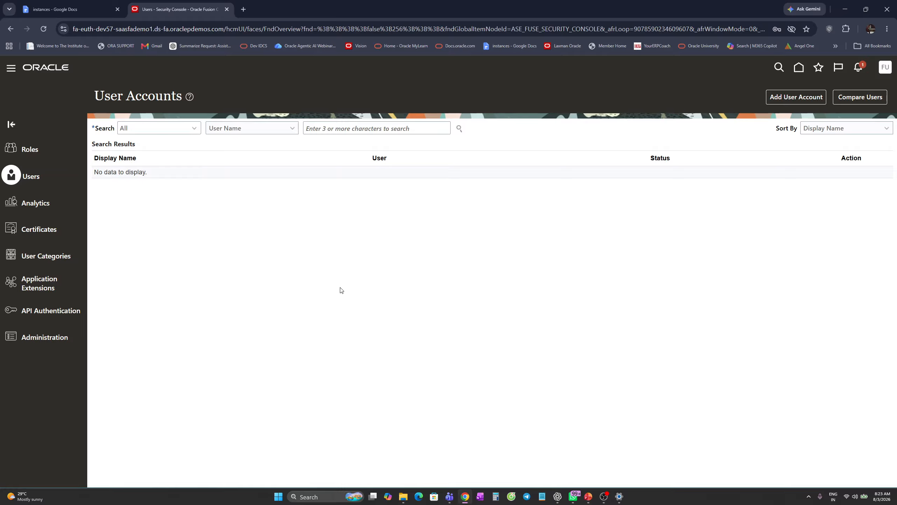
# Open an incognito browser window, and copy the fa-euth-dev57-saasfademo1 instance URL from the instances document.
pyautogui.hotkey('ctrl', 'shift', 'n')
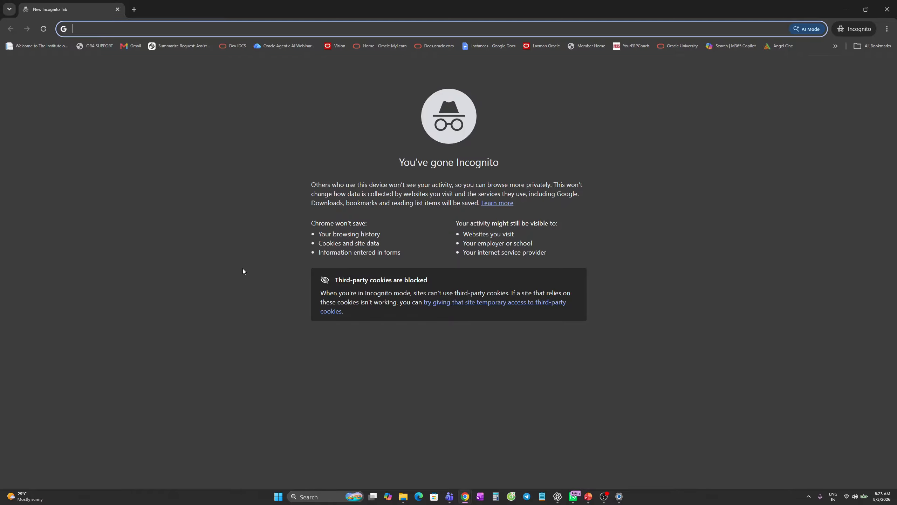
pyautogui.hotkey('alt', 'Tab')
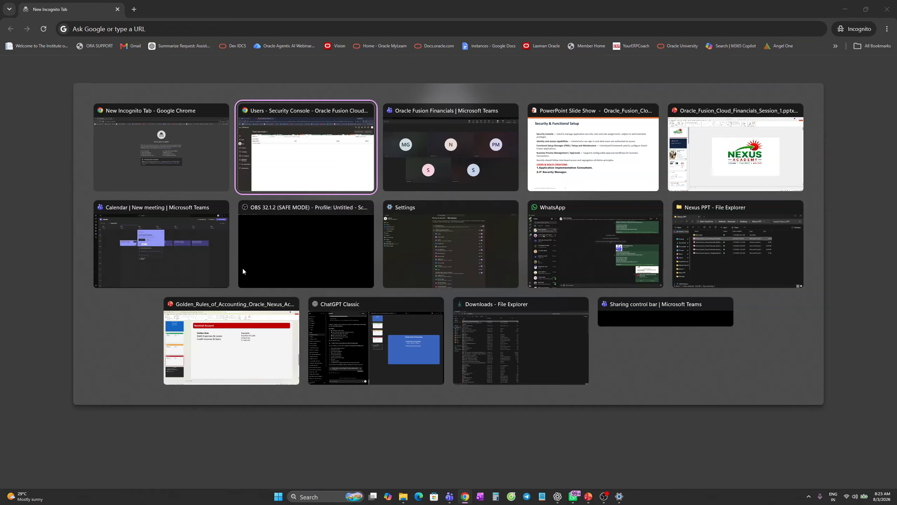
pyautogui.click(119, 140)
pyautogui.hotkey('alt', 'Tab')
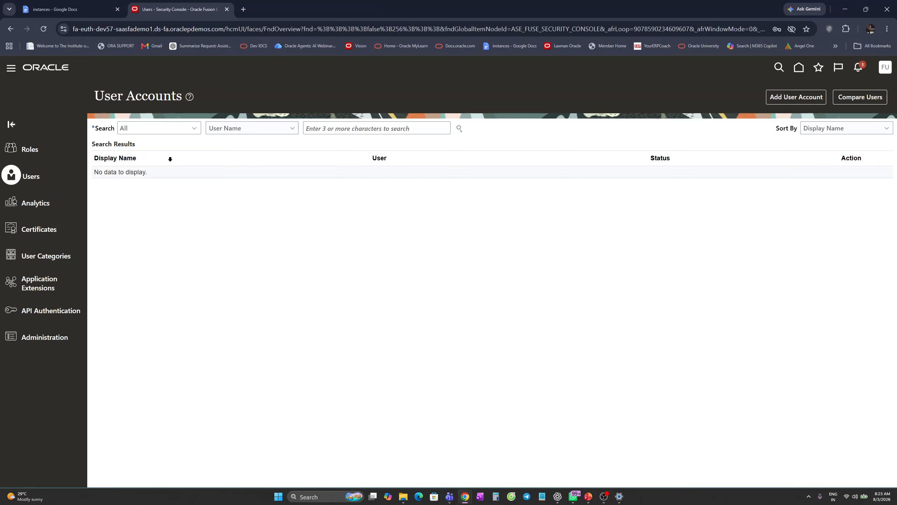
pyautogui.click(53, 9)
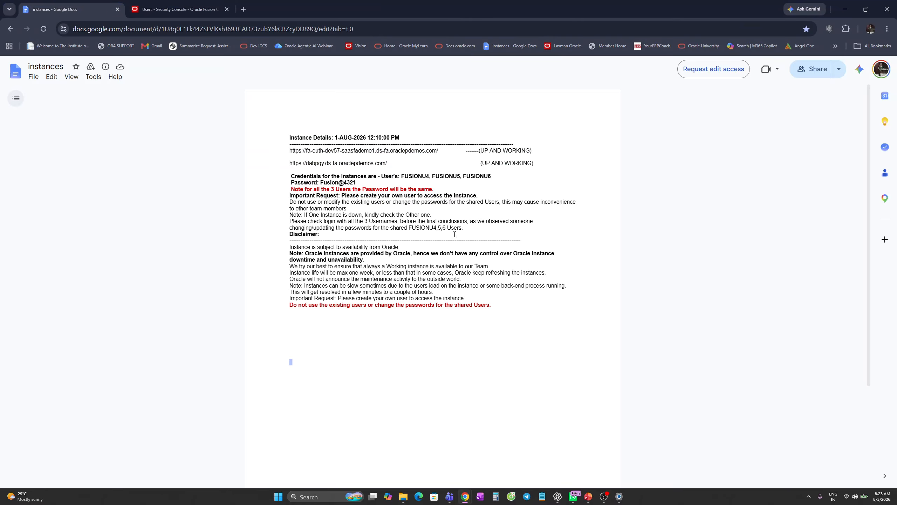
pyautogui.moveTo(439, 151); pyautogui.dragTo(291, 152)
pyautogui.hotkey('ctrl', 'c')
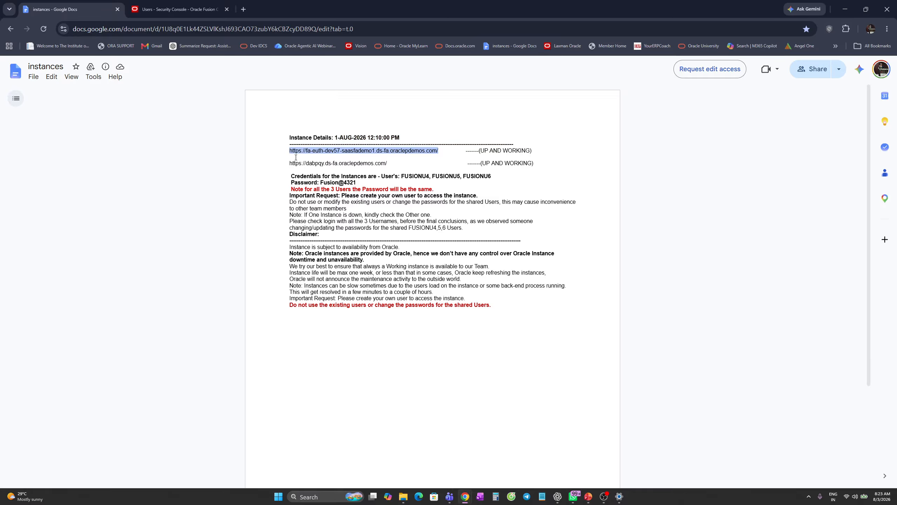
# Load the copied instance URL in the incognito window to reach the Oracle Cloud sign-in page.
pyautogui.hotkey('alt', 'Tab')
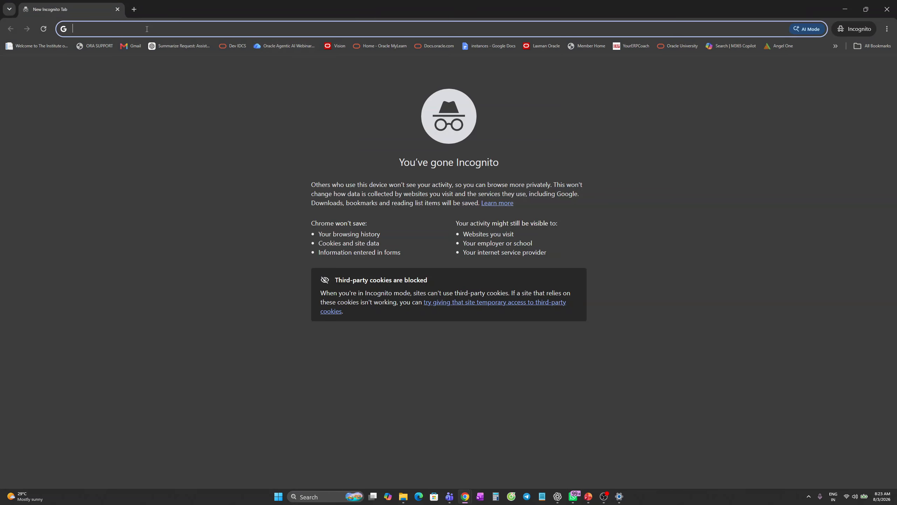
pyautogui.hotkey('ctrl', 'v')
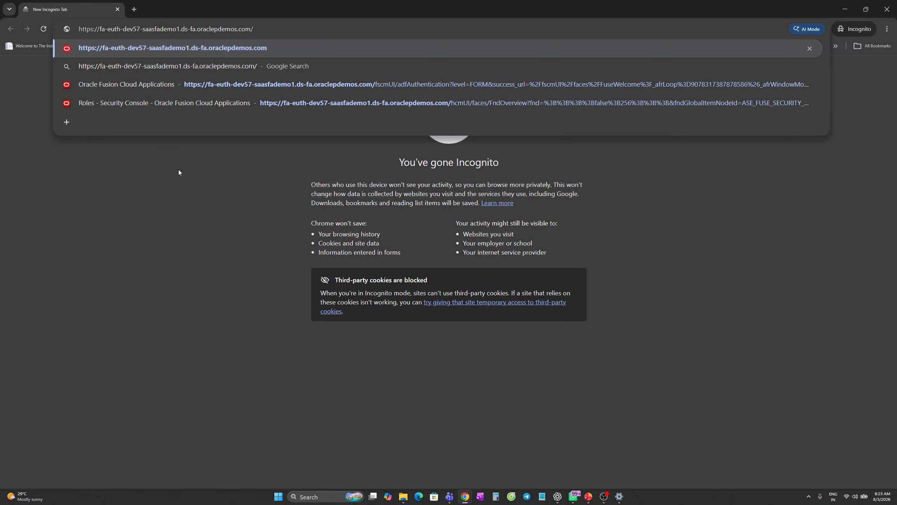
pyautogui.press('Return')
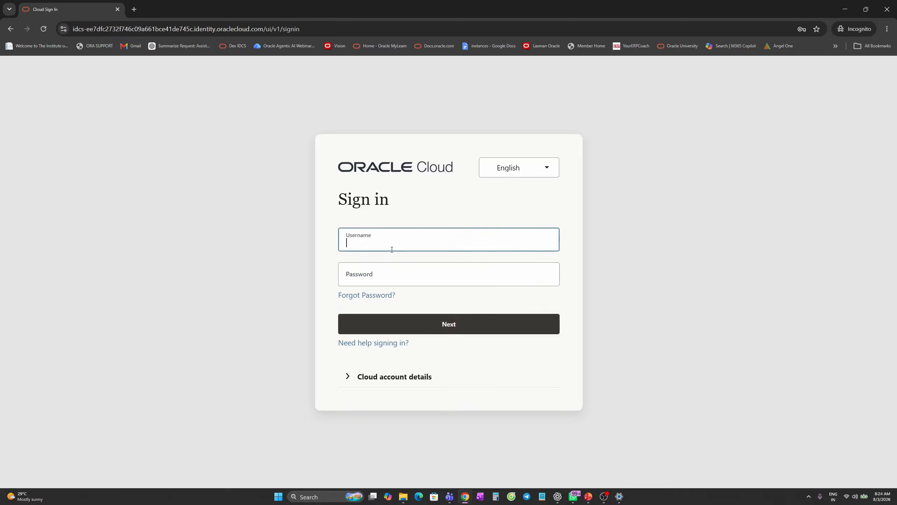
# Sign in to Oracle Cloud with the username Axis and the account password.
pyautogui.click(367, 243)
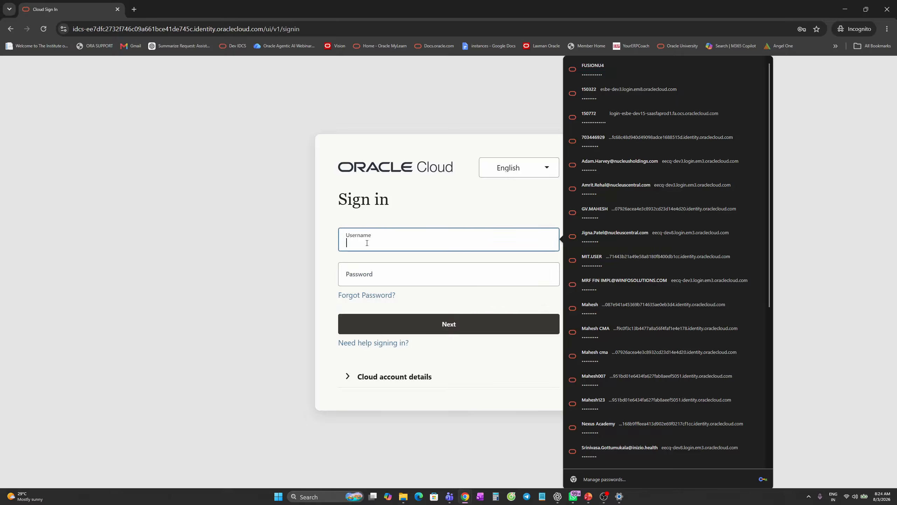
pyautogui.write('Axis')
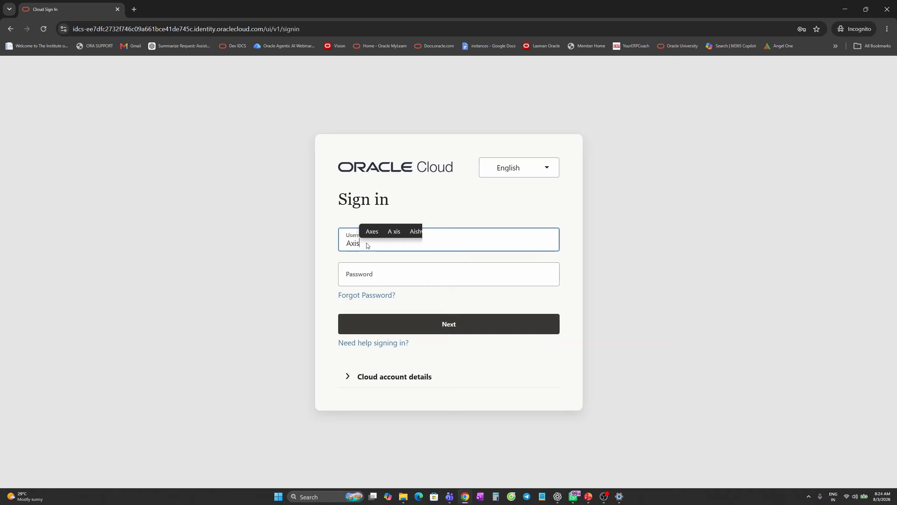
pyautogui.click(370, 277)
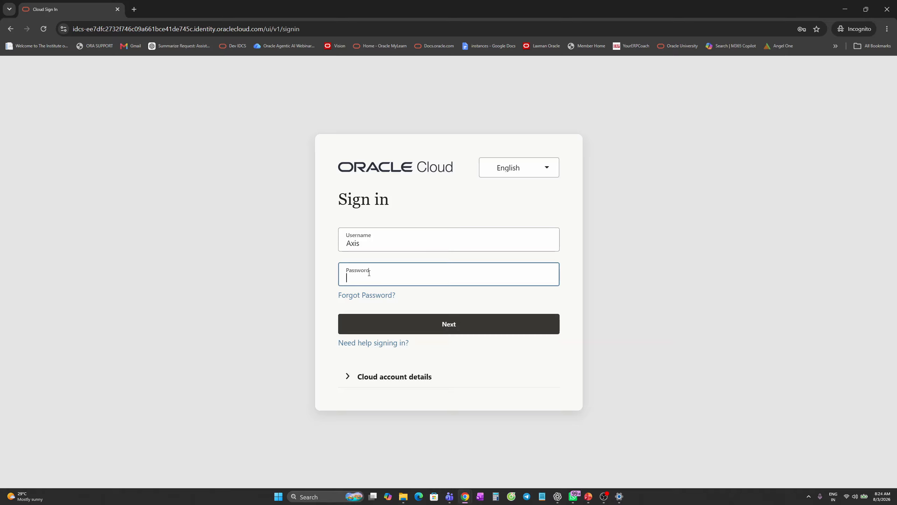
pyautogui.write('•')
pyautogui.click(458, 325)
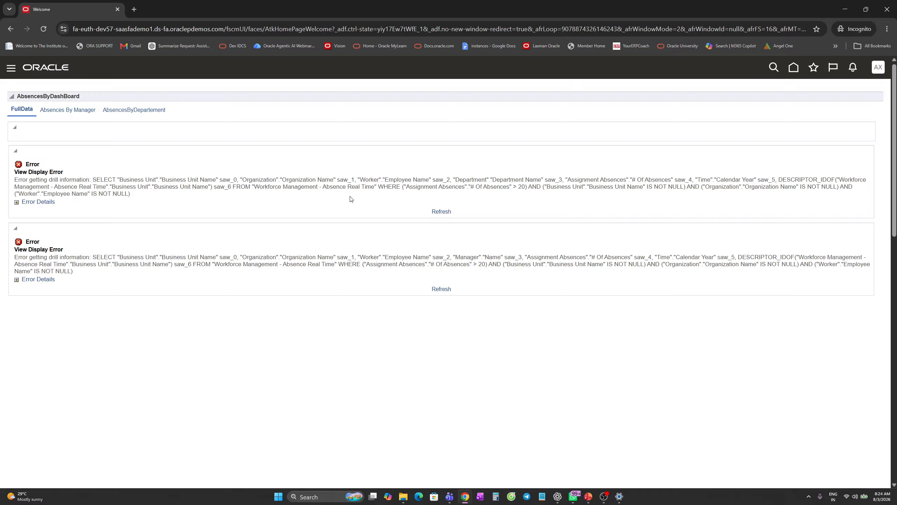
# Go to the Axis user's home page and examine the navigation entries and the settings and actions available without roles.
pyautogui.click(793, 68)
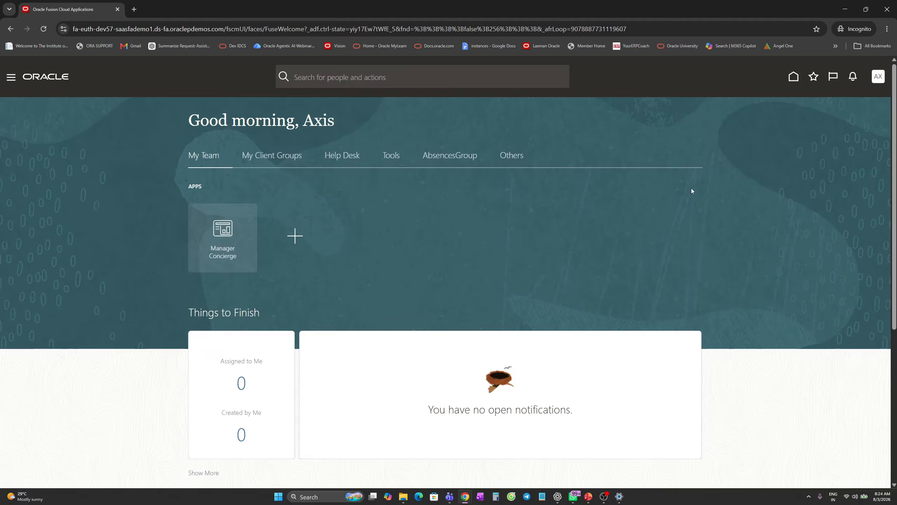
pyautogui.click(11, 78)
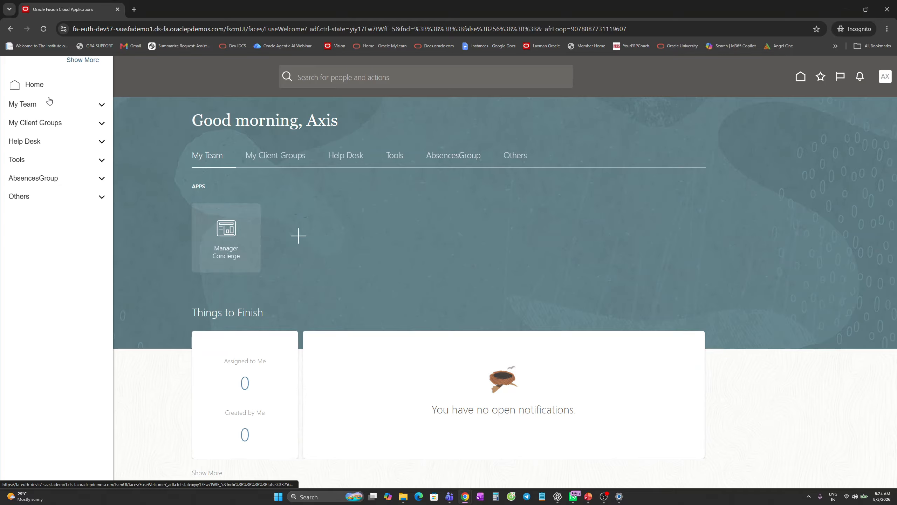
pyautogui.click(286, 193)
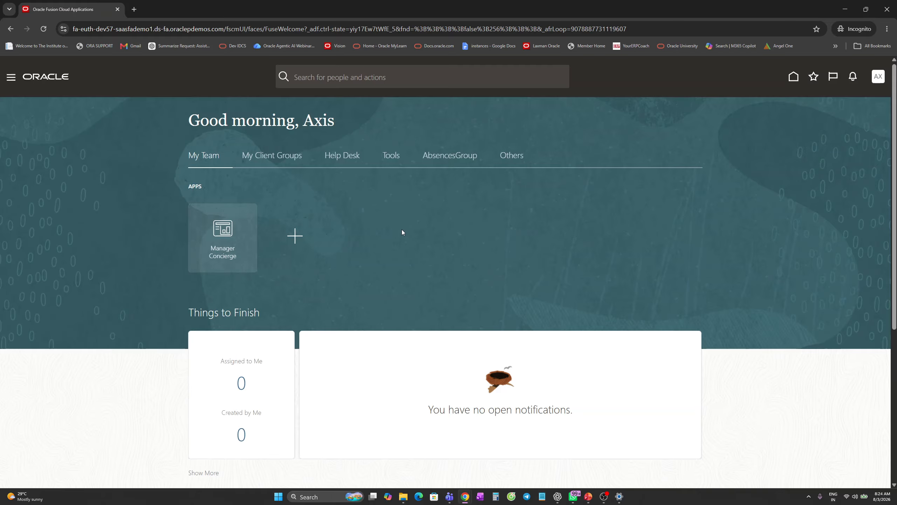
pyautogui.click(879, 79)
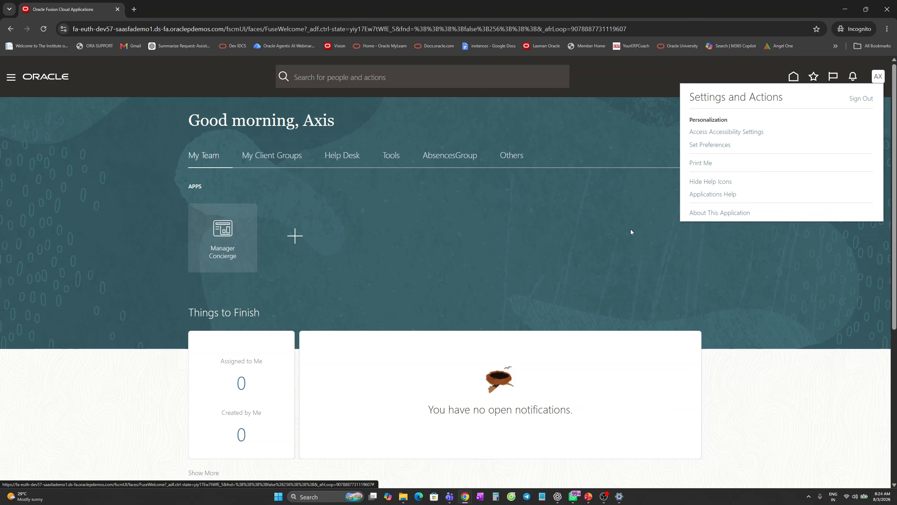
pyautogui.click(619, 232)
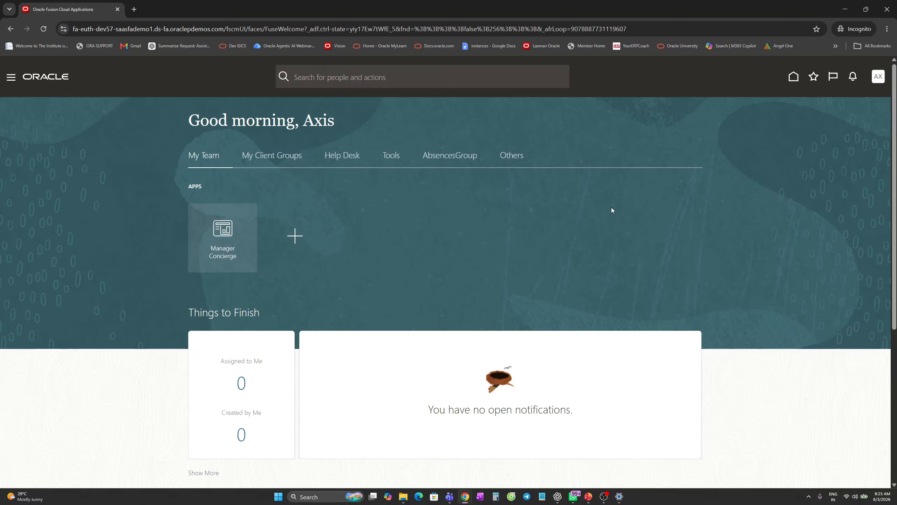
# Switch to the administrator's Security Console session and examine its settings and actions and full list of navigation entries for comparison.
pyautogui.hotkey('alt', 'Tab')
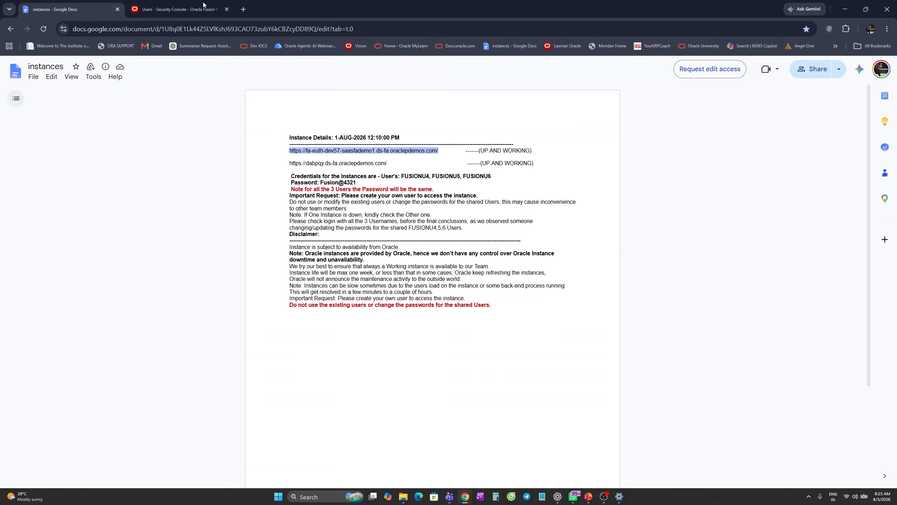
pyautogui.hotkey('ctrl', 'Tab')
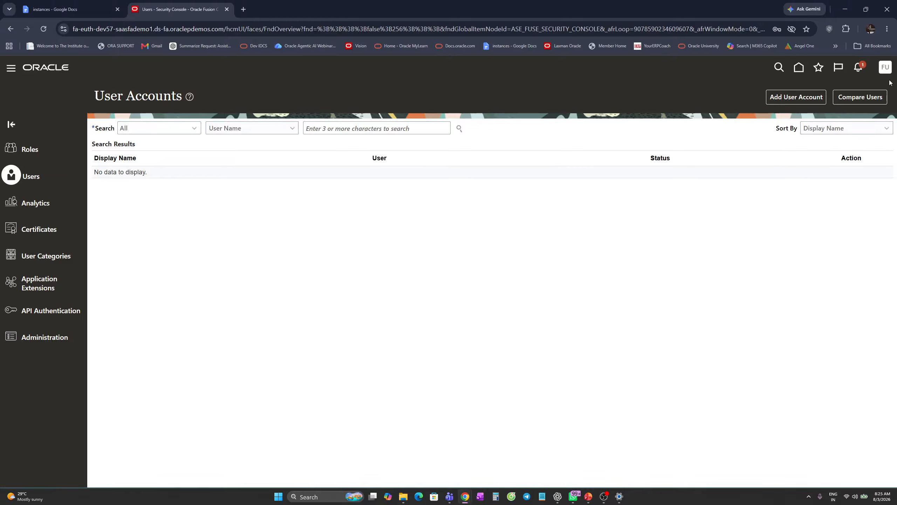
pyautogui.click(884, 69)
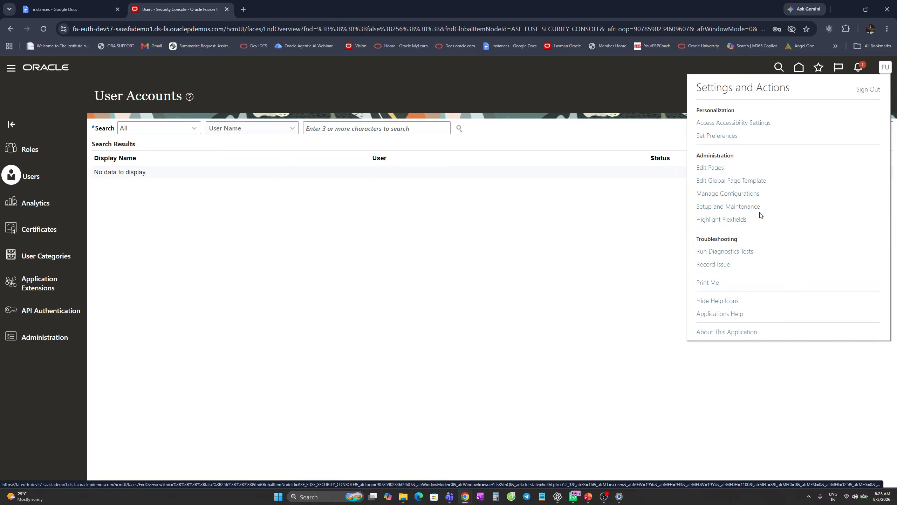
pyautogui.click(606, 251)
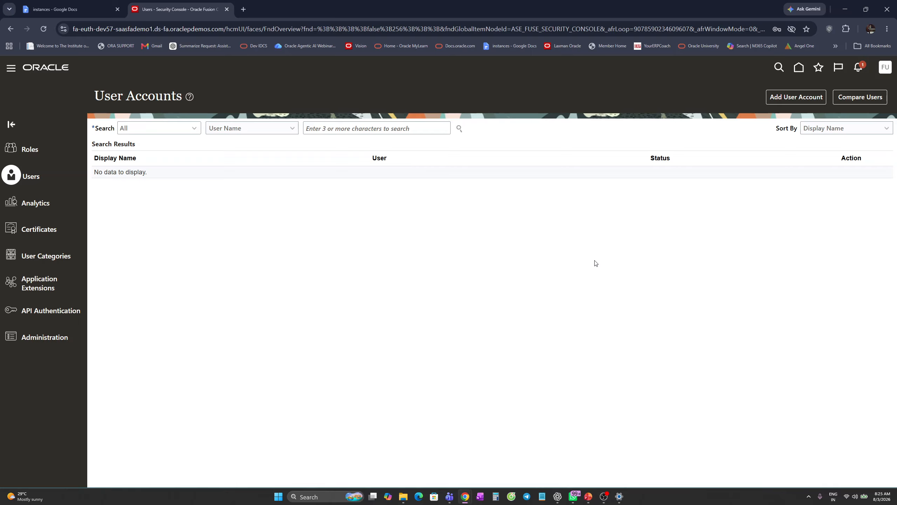
pyautogui.click(11, 70)
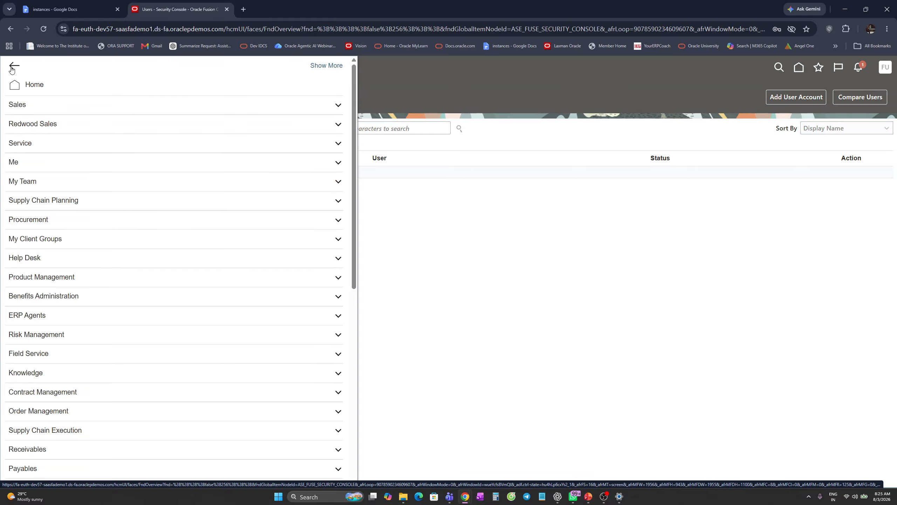
pyautogui.scroll(-3, 86, 306)
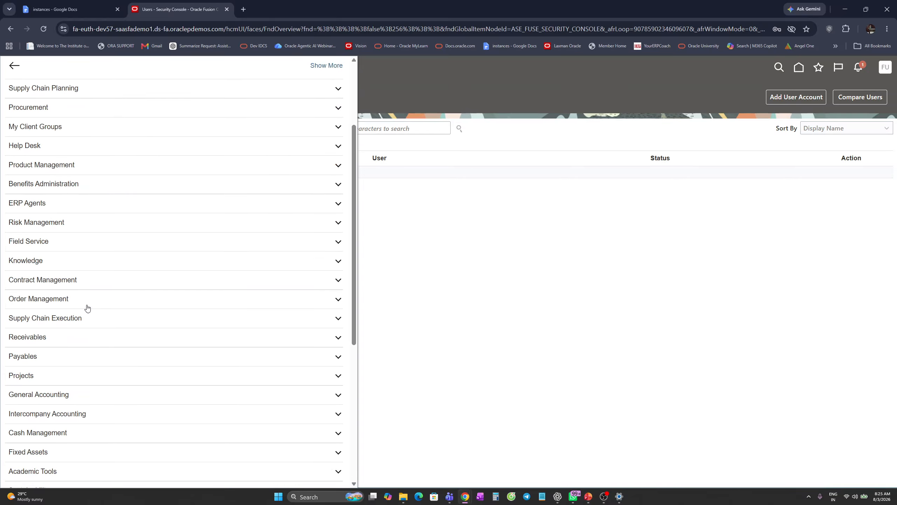
pyautogui.scroll(-3, 54, 314)
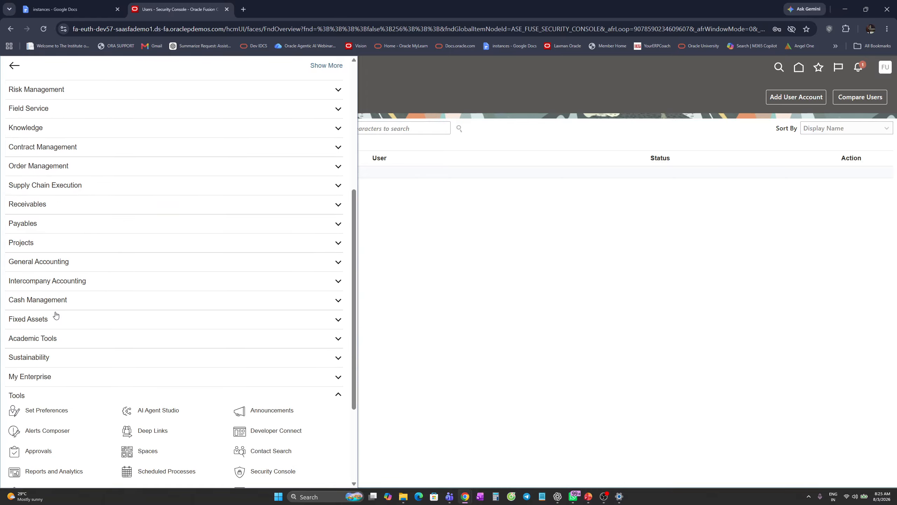
pyautogui.scroll(-3, 156, 384)
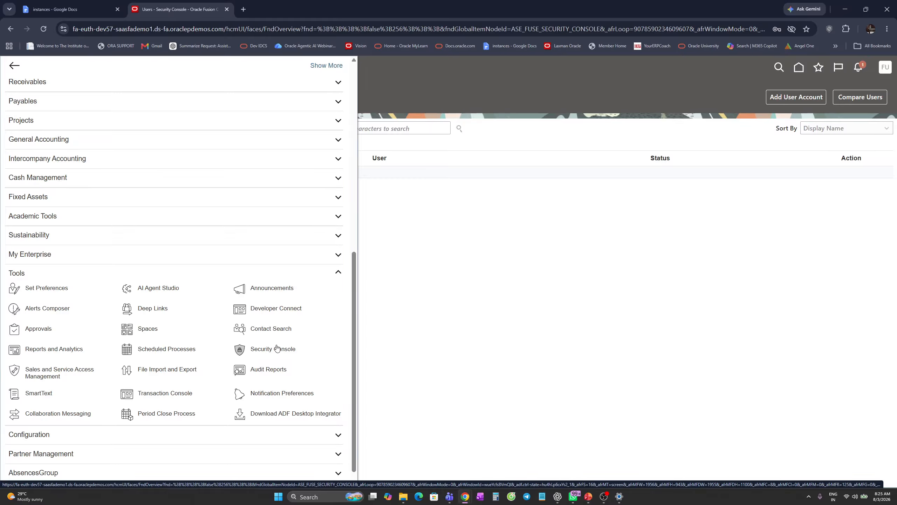
pyautogui.click(399, 326)
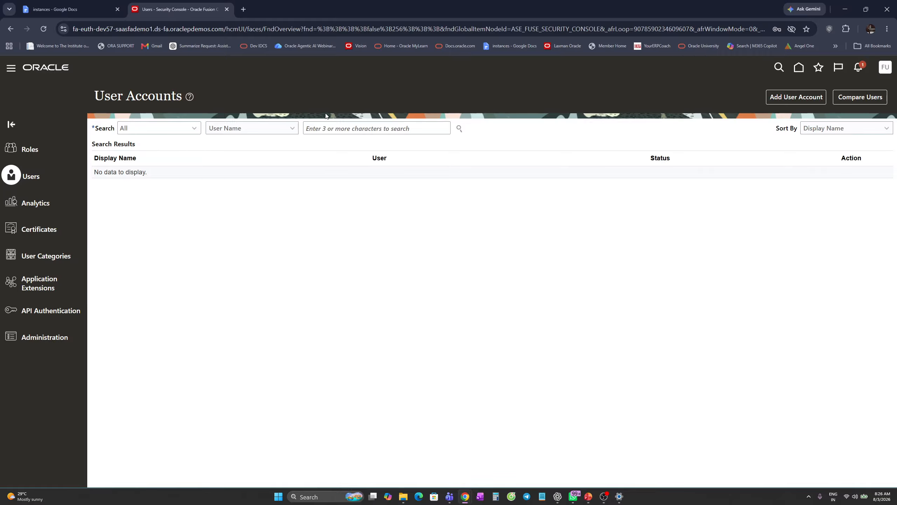
# Search the user accounts for Axis and open that account for editing.
pyautogui.click(362, 127)
pyautogui.write('Axis')
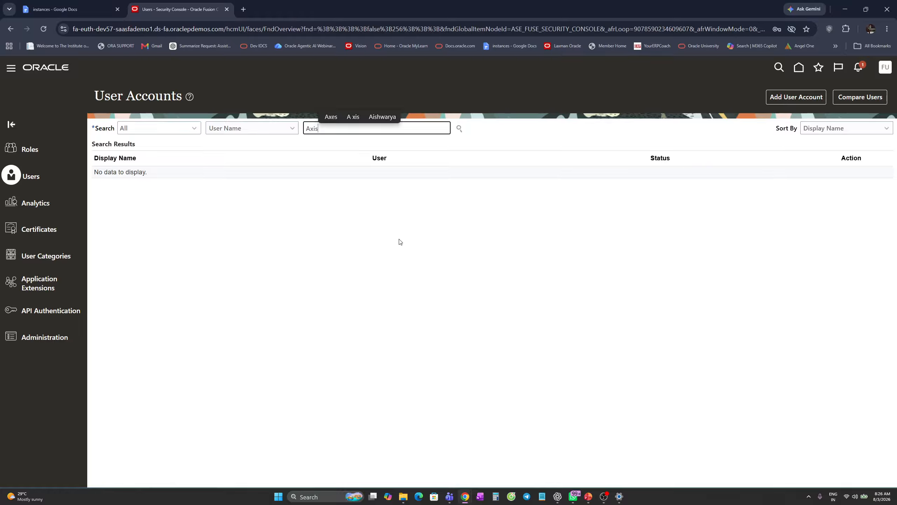
pyautogui.click(459, 129)
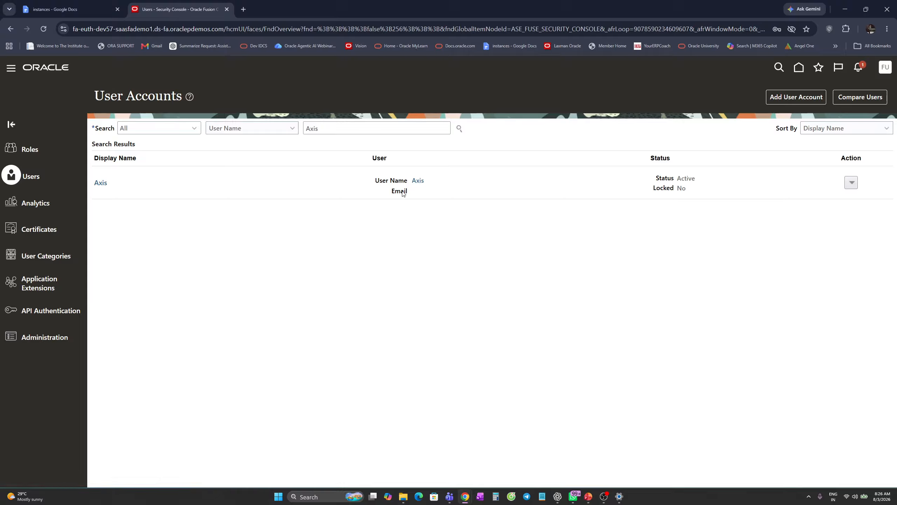
pyautogui.click(418, 181)
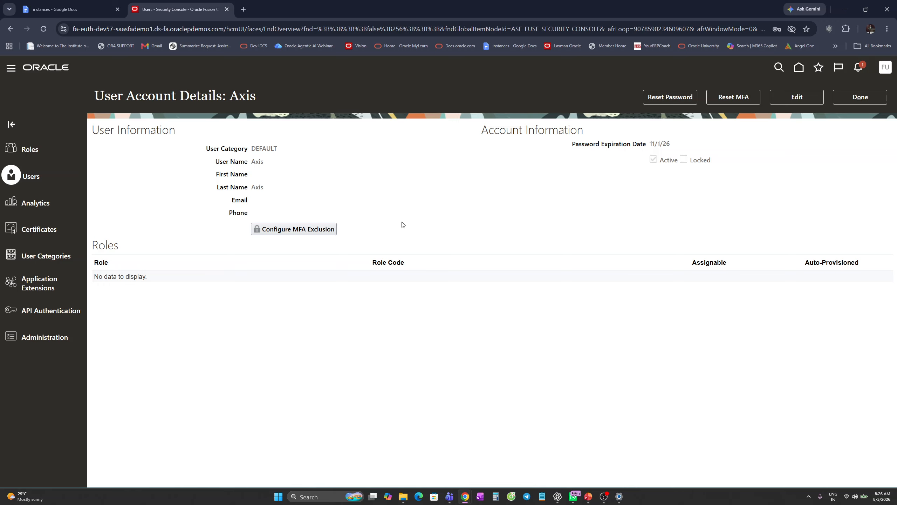
pyautogui.click(800, 98)
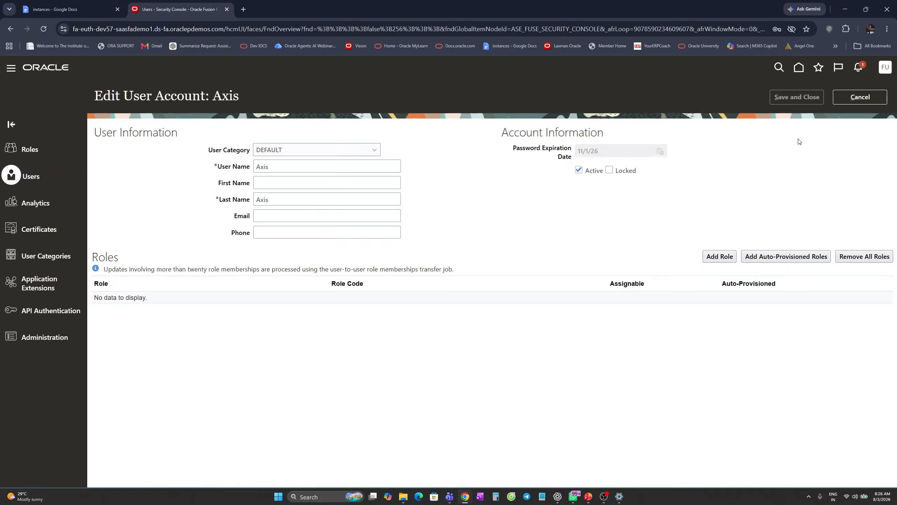
# Add the Application Implementation Consultant role with code ORA_ASM_APPLICATION_IMPLEMENTATION_CONSULTANT_JOB to the Axis account.
pyautogui.click(722, 260)
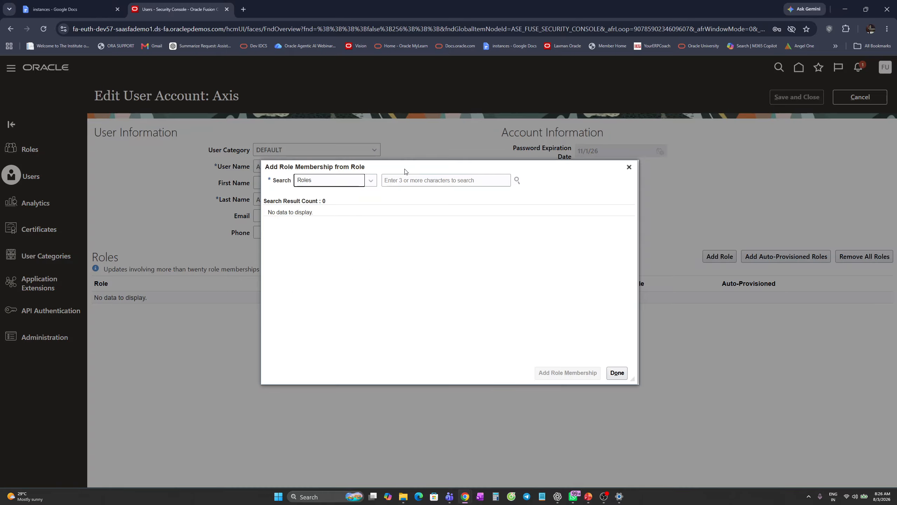
pyautogui.click(411, 181)
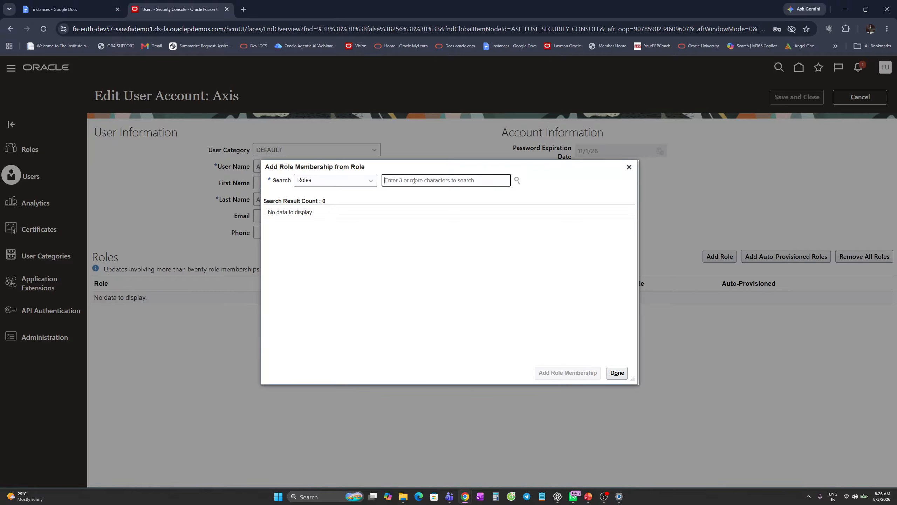
pyautogui.write('Ap')
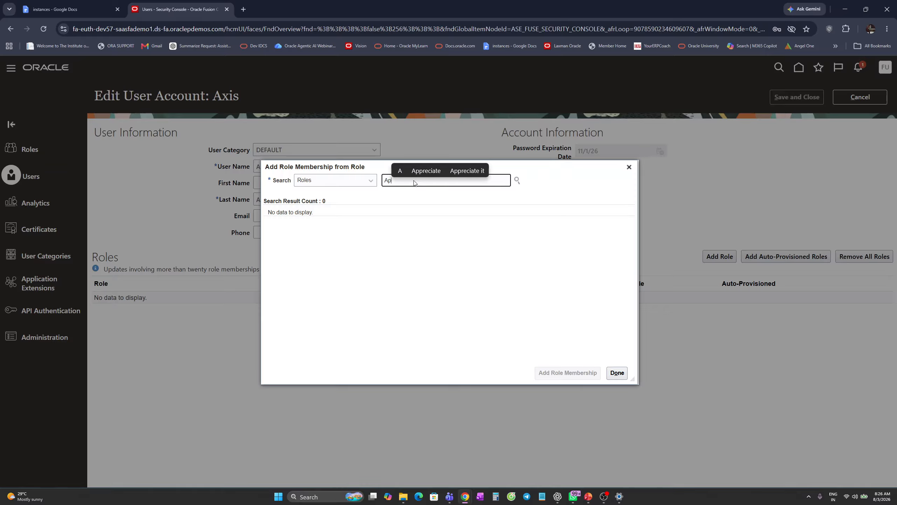
pyautogui.write('plication')
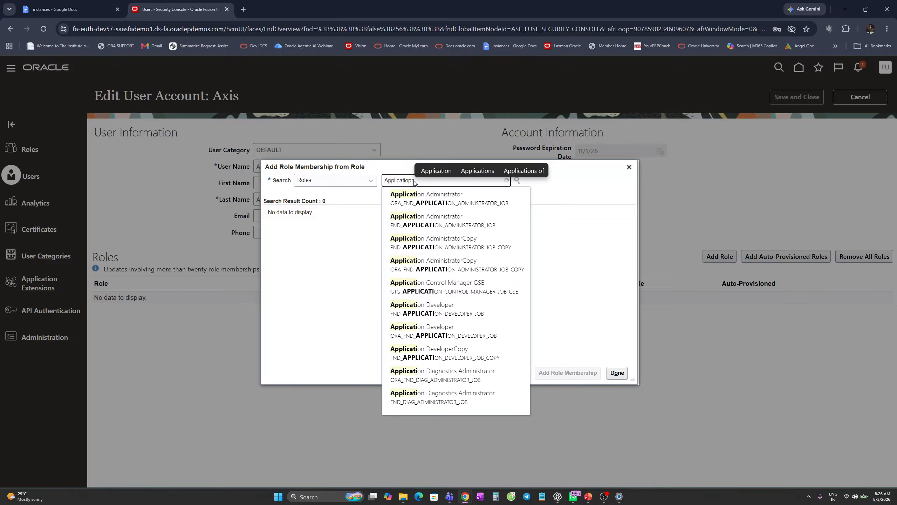
pyautogui.press('BackSpace')
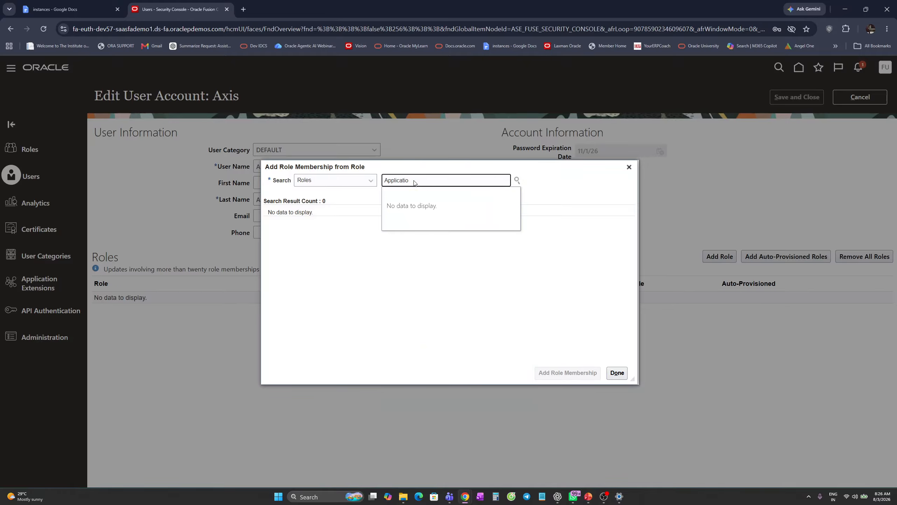
pyautogui.write('n imple')
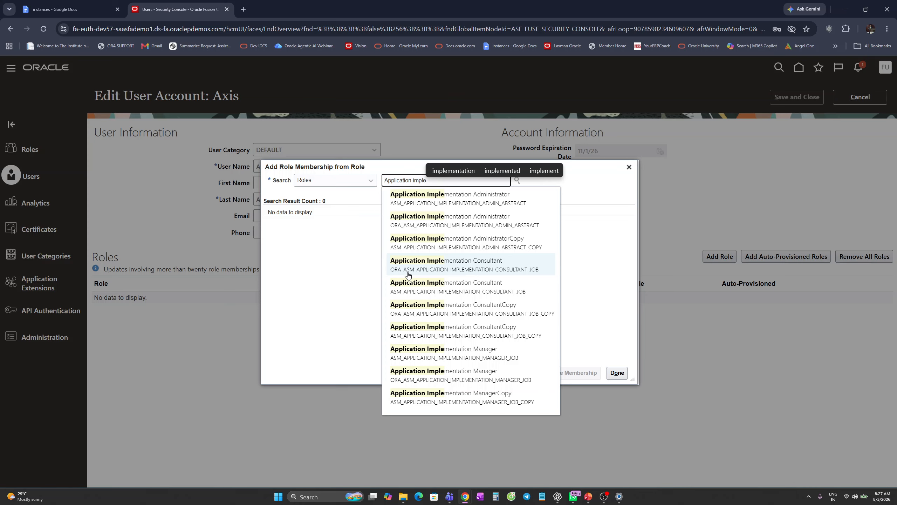
pyautogui.click(396, 270)
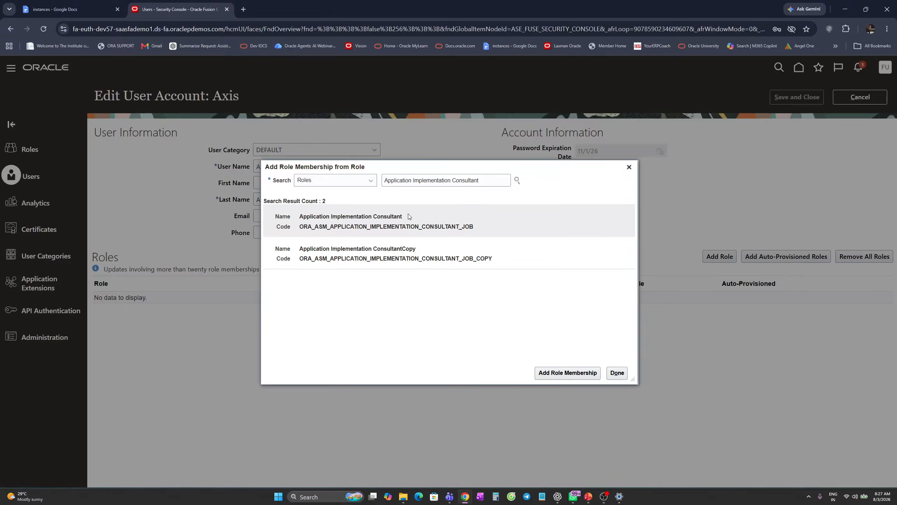
pyautogui.click(449, 225)
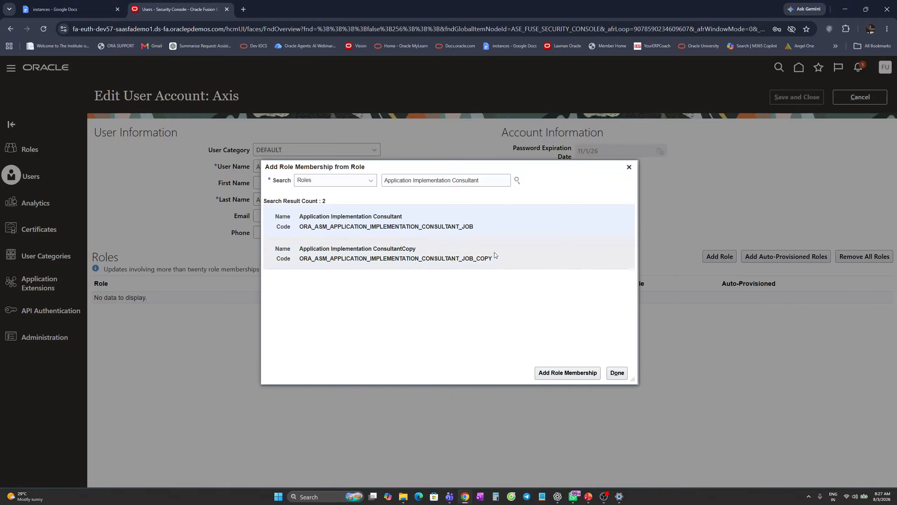
pyautogui.click(559, 373)
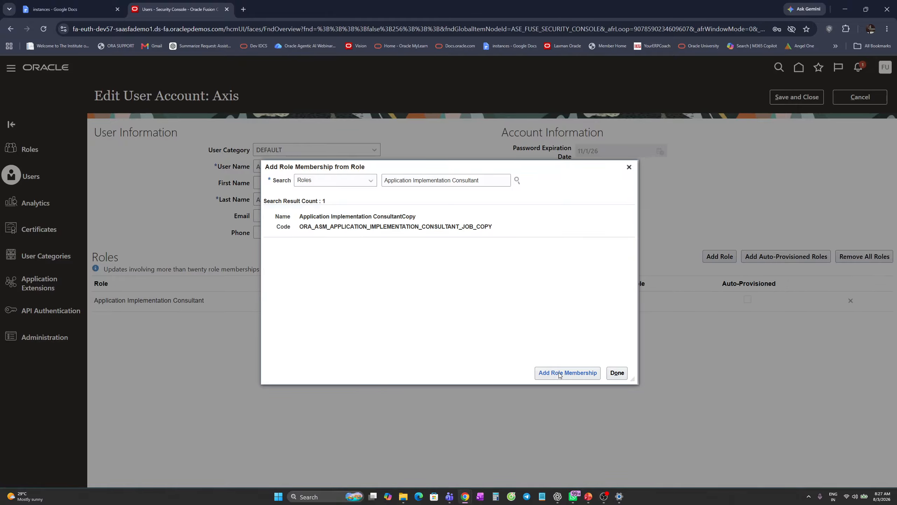
# Finish adding roles, save and close the Axis account, and return to the user accounts list.
pyautogui.click(629, 167)
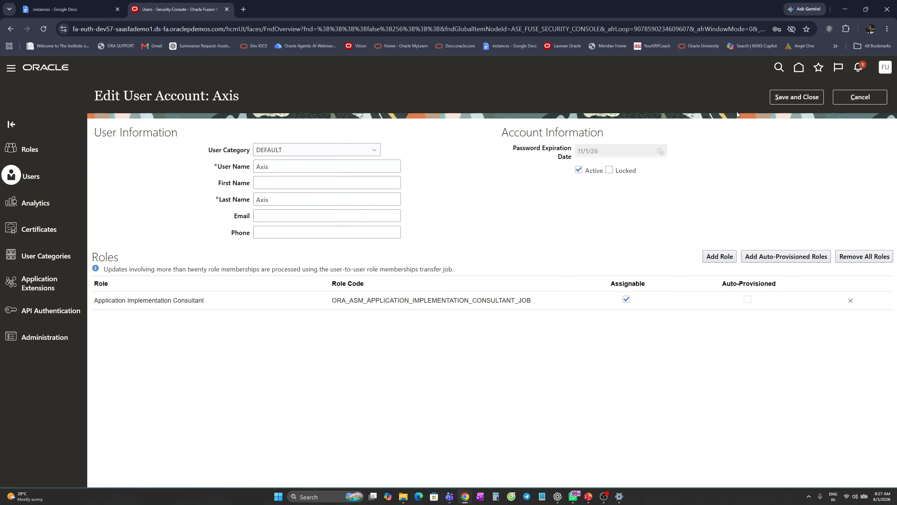
pyautogui.click(792, 98)
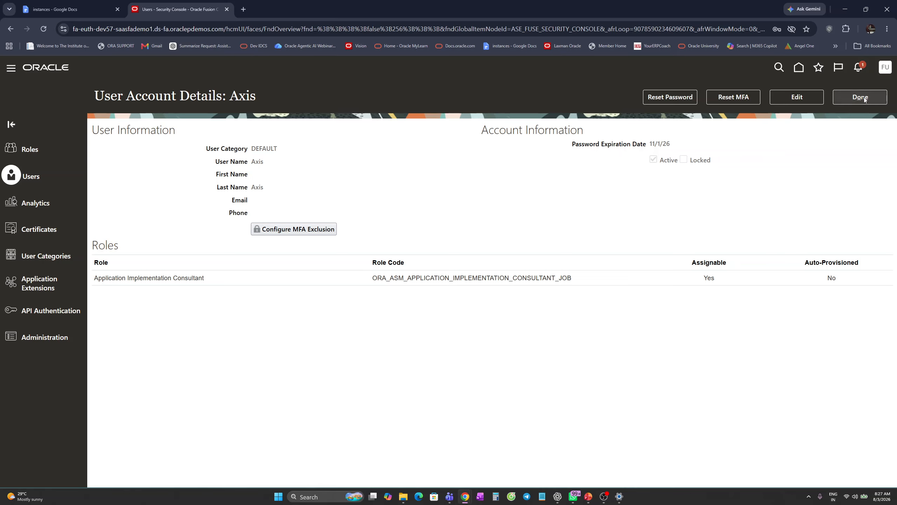
pyautogui.click(864, 99)
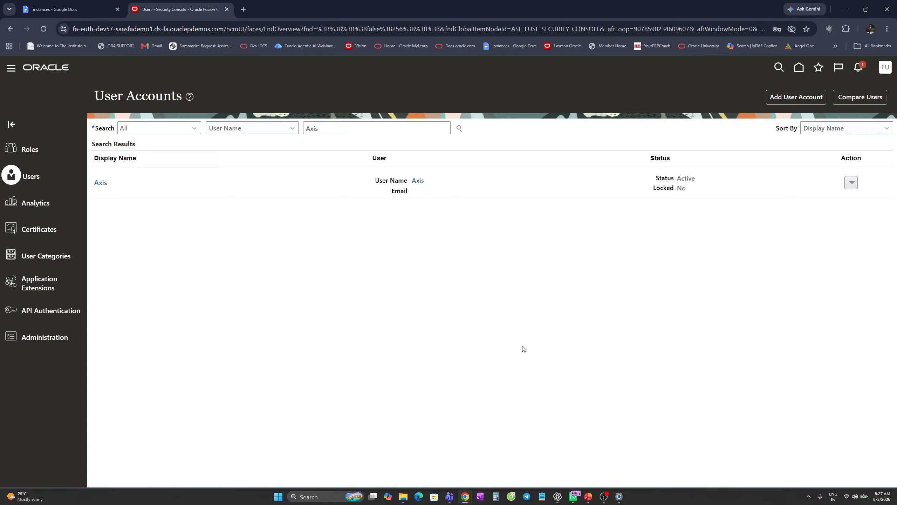
# Switch to the incognito window, reload the Axis user's home page, and examine its settings and actions and navigation entries.
pyautogui.hotkey('alt', 'Tab')
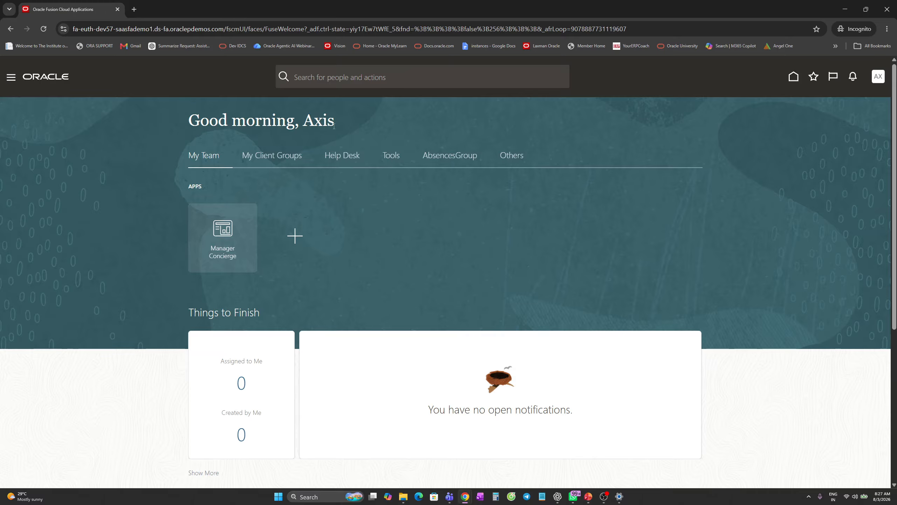
pyautogui.click(793, 78)
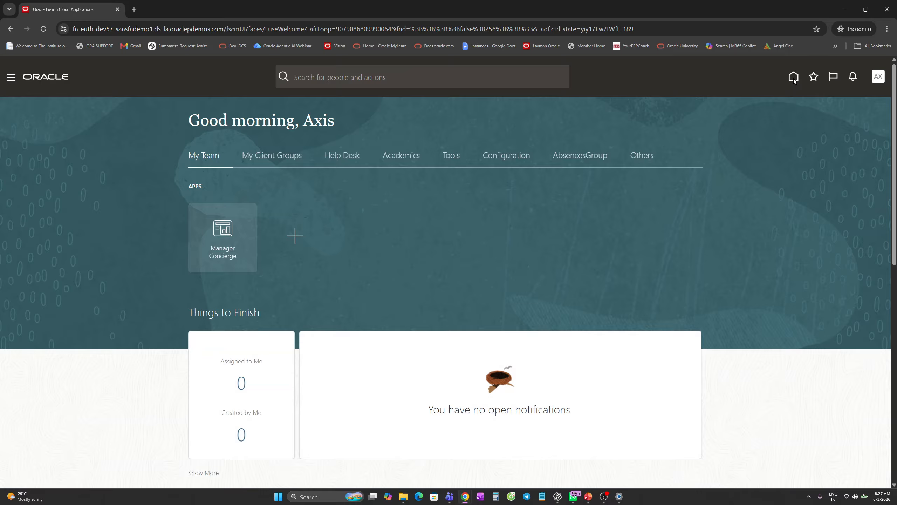
pyautogui.click(880, 78)
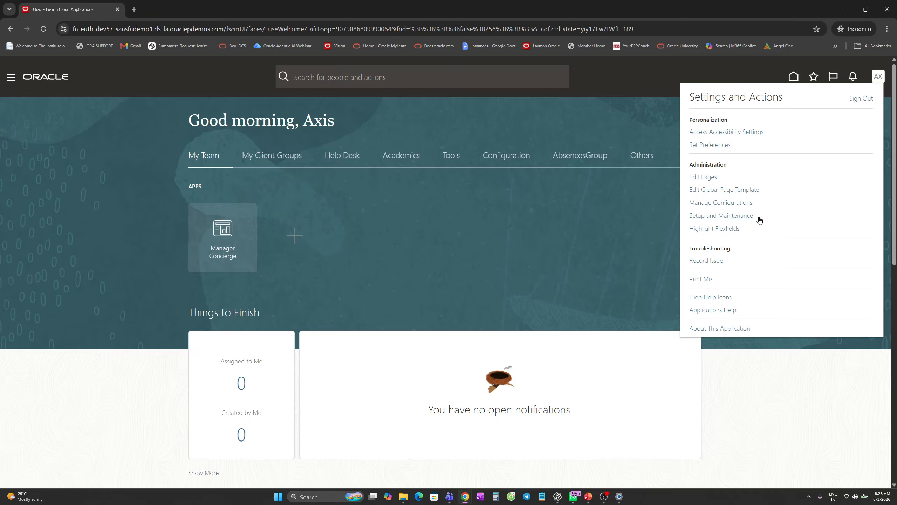
pyautogui.click(733, 228)
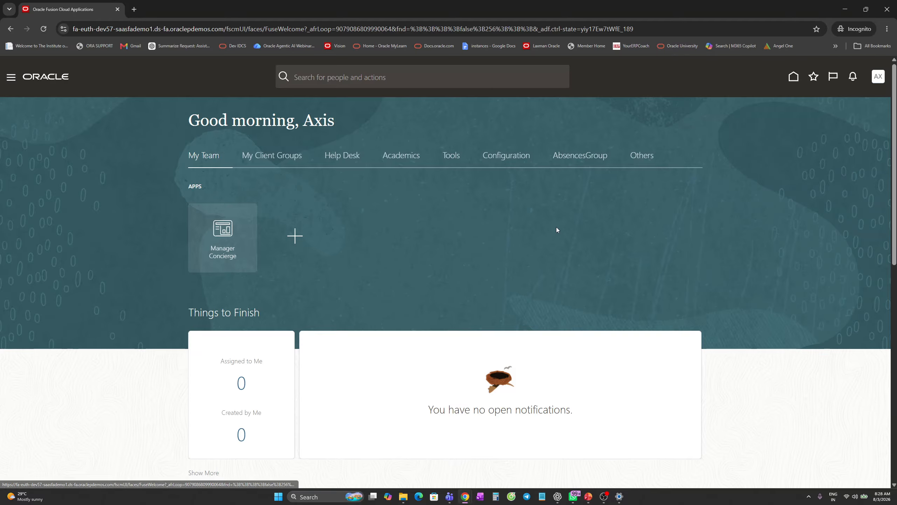
pyautogui.click(11, 79)
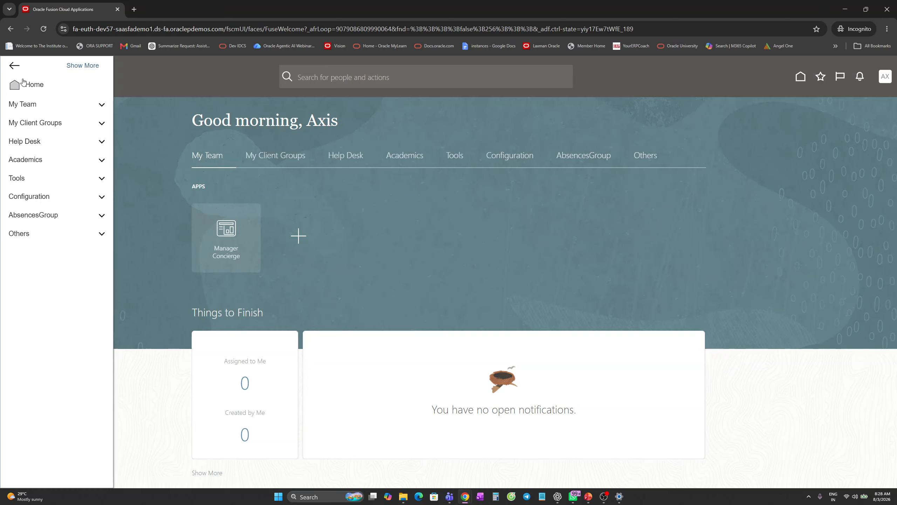
# Examine the Tools entries available in the Axis user's navigation.
pyautogui.click(22, 179)
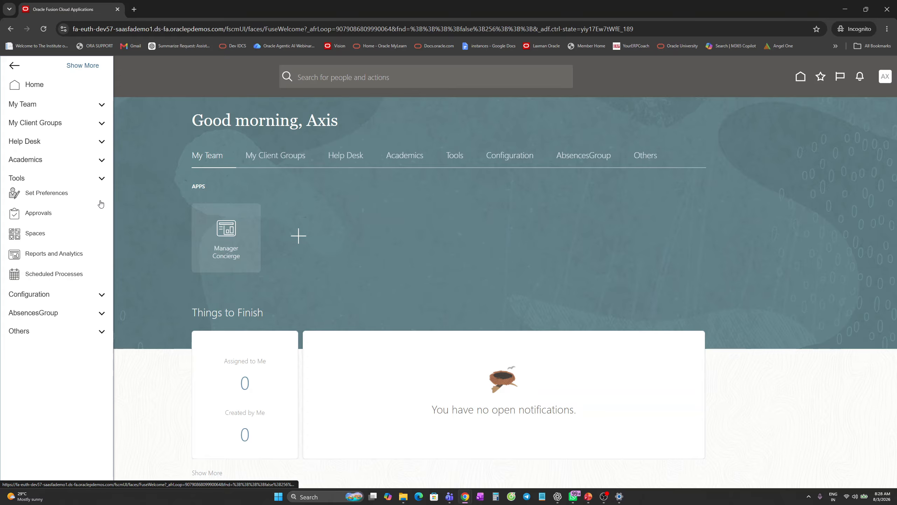
pyautogui.click(416, 270)
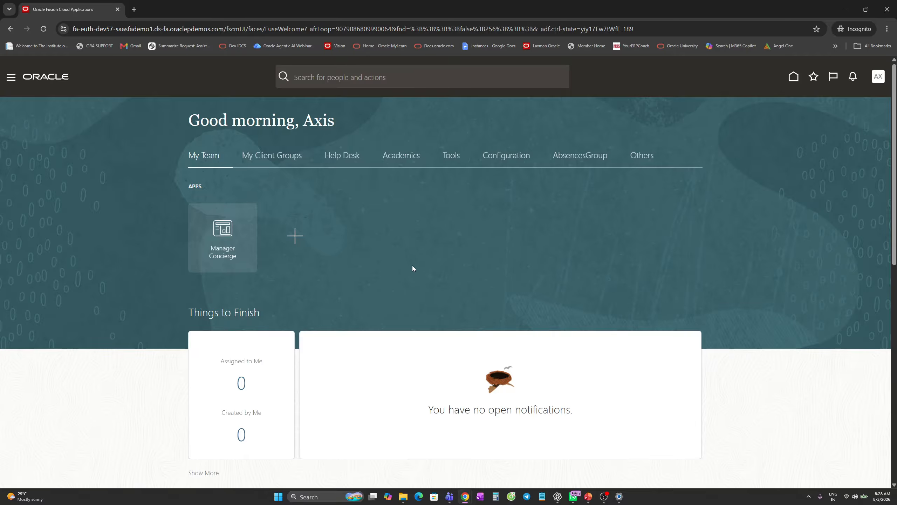
# Switch to the Security Console window and open the Axis account for editing.
pyautogui.hotkey('alt', 'Tab')
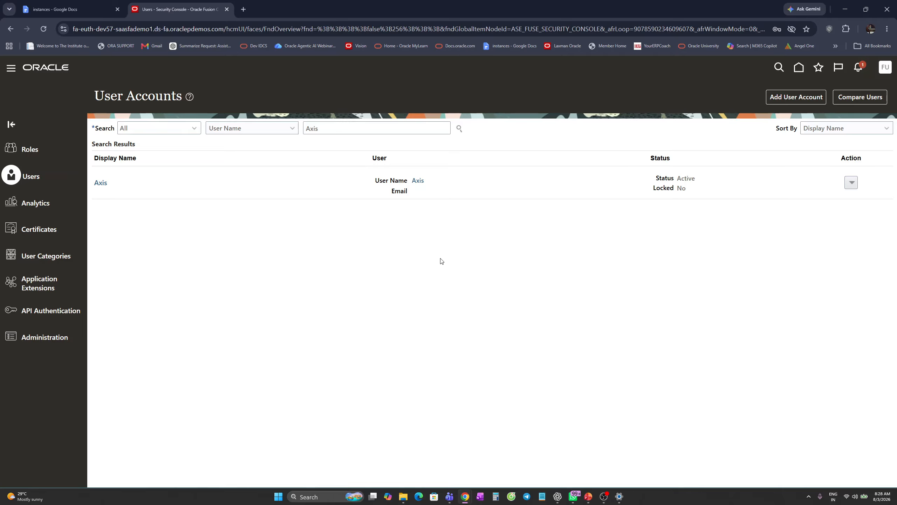
pyautogui.click(418, 179)
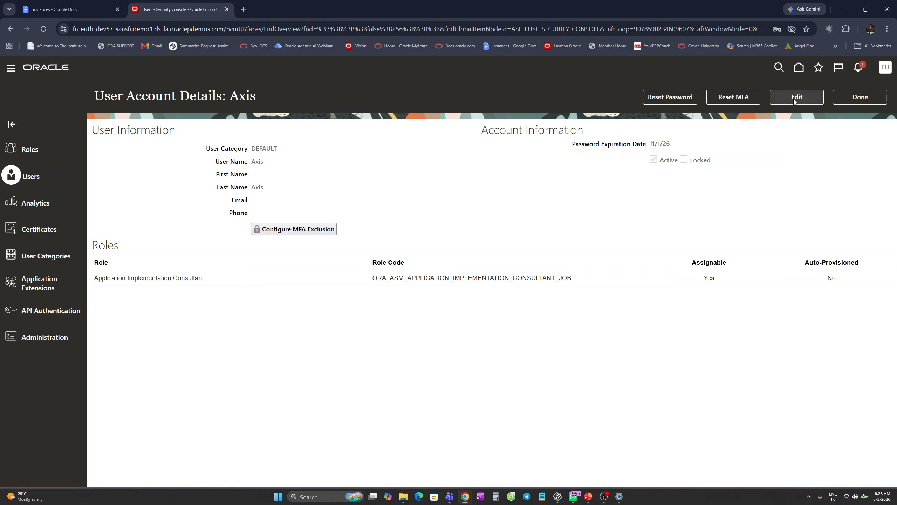
pyautogui.click(794, 100)
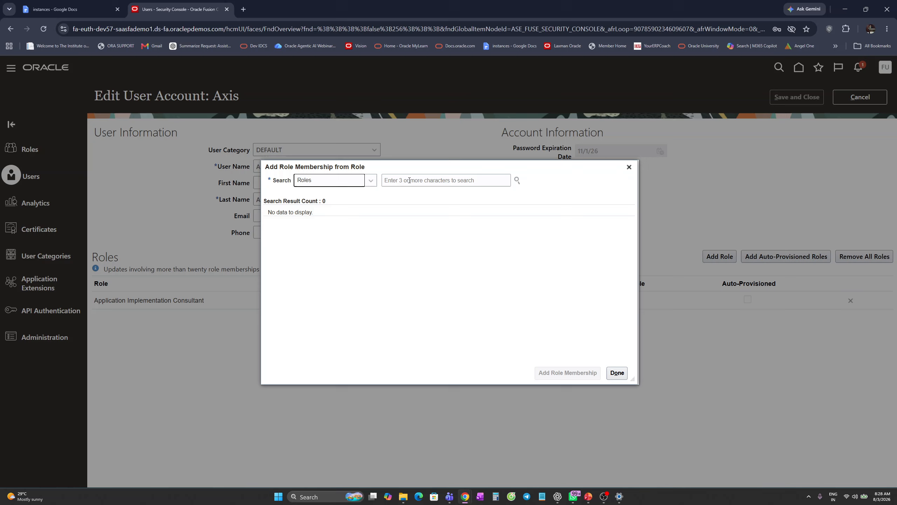
# Add the IT Security Manager role with code ORA_FND_IT_SECURITY_MANAGER_JOB to the Axis account.
pyautogui.click(410, 180)
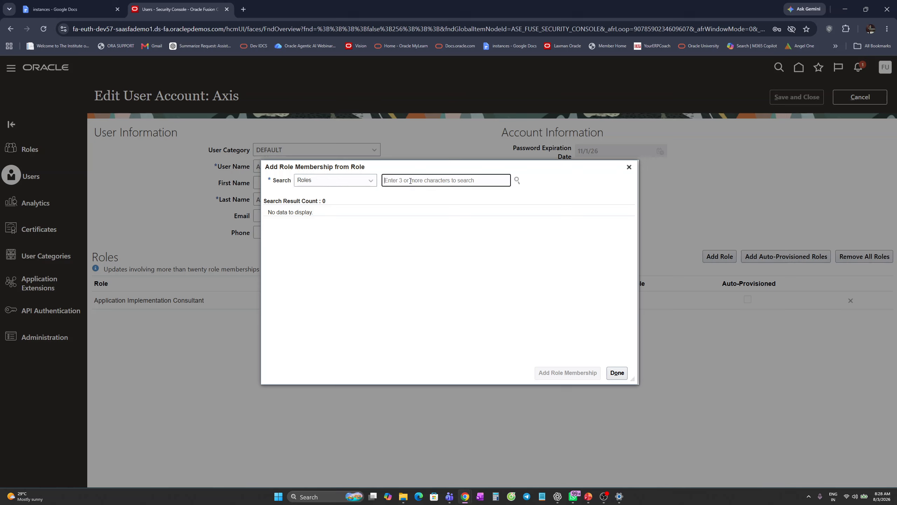
pyautogui.write('It Sec')
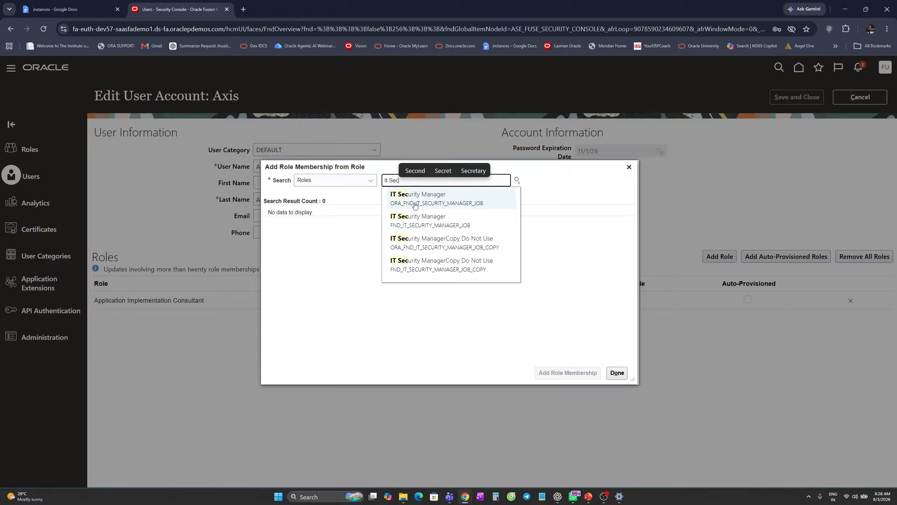
pyautogui.click(413, 202)
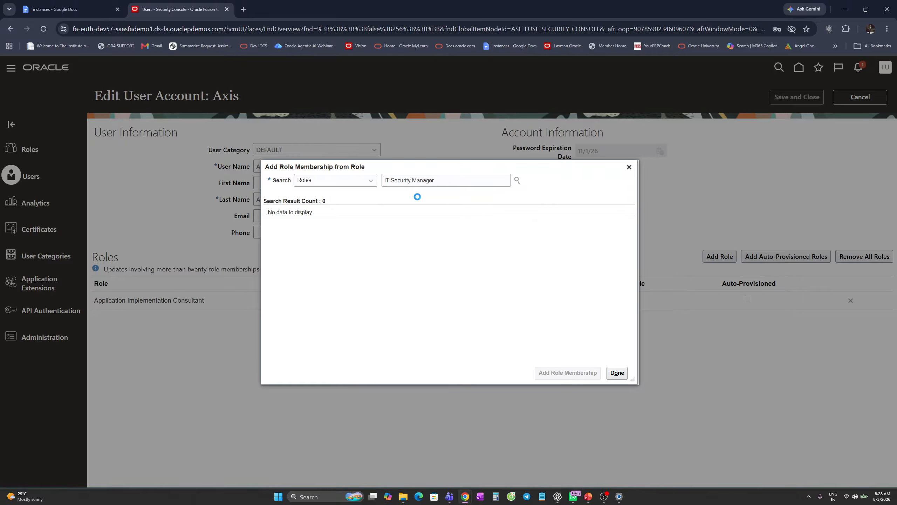
pyautogui.click(407, 224)
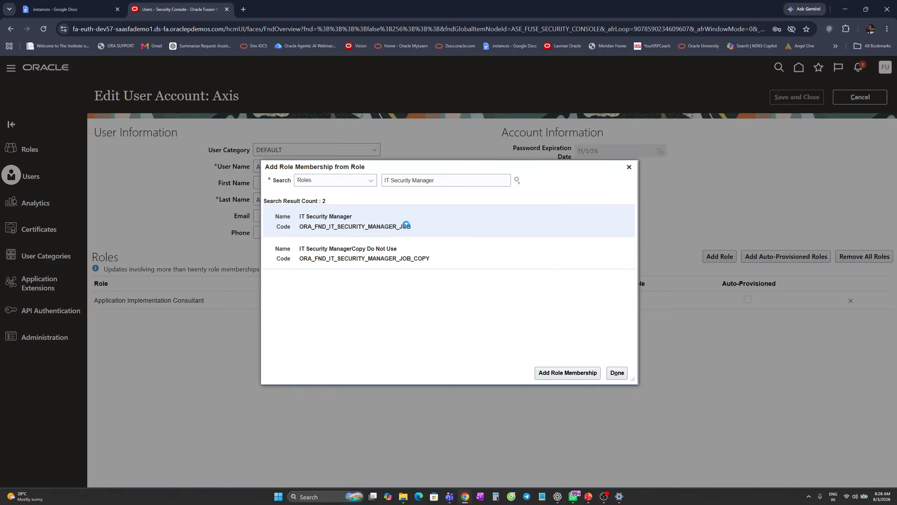
pyautogui.click(575, 374)
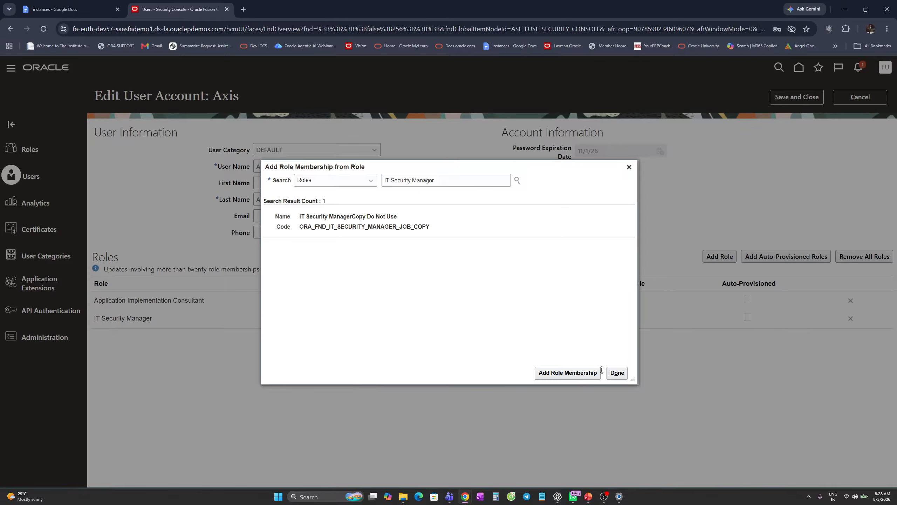
# Finish the role additions, save and close the edited account, and return to the user accounts list.
pyautogui.click(617, 373)
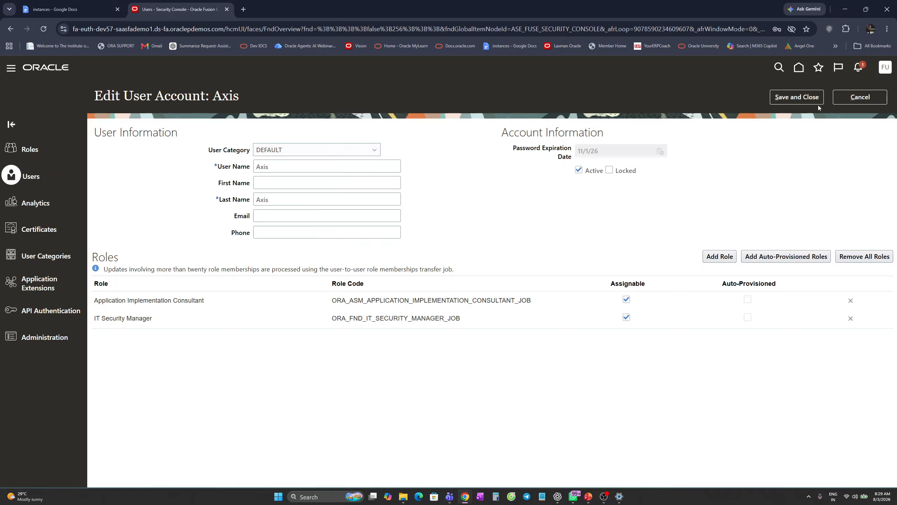
pyautogui.click(811, 100)
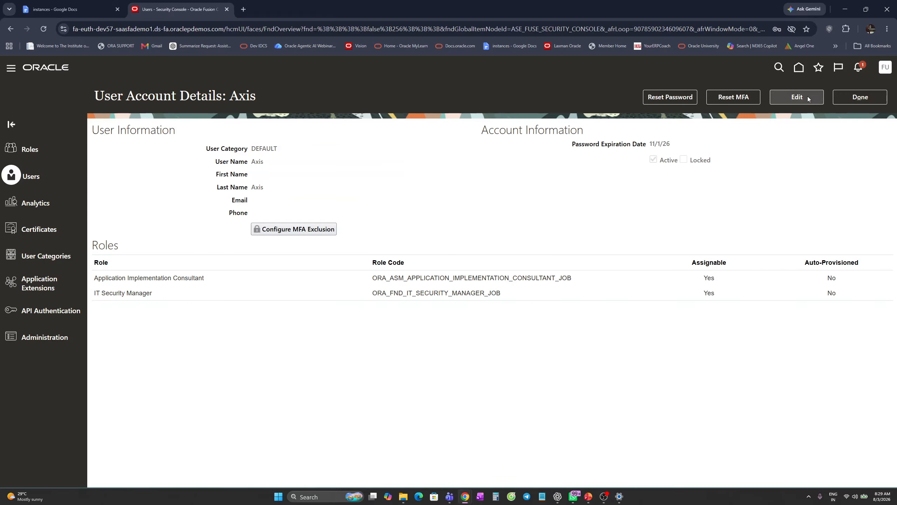
pyautogui.click(855, 99)
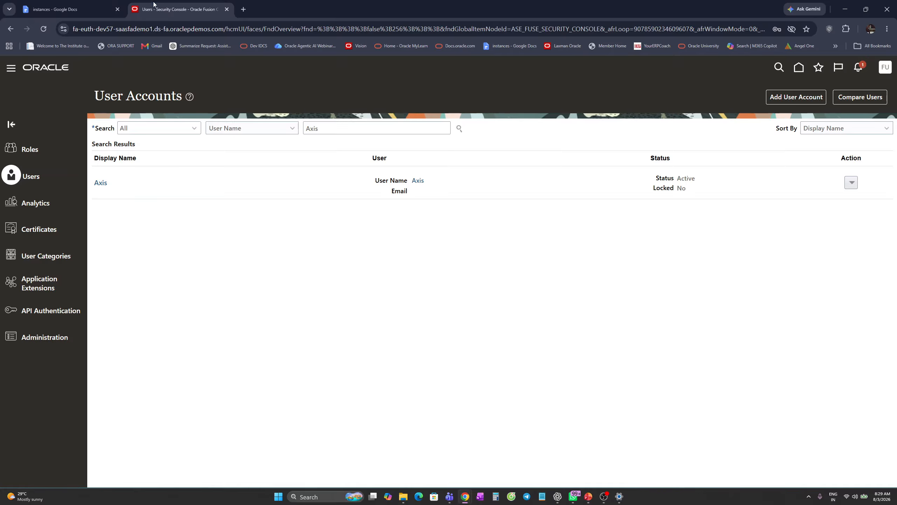
# Switch to the incognito window, refresh the Axis user's home page, and check its Tools entries in the navigation.
pyautogui.hotkey('alt', 'Tab')
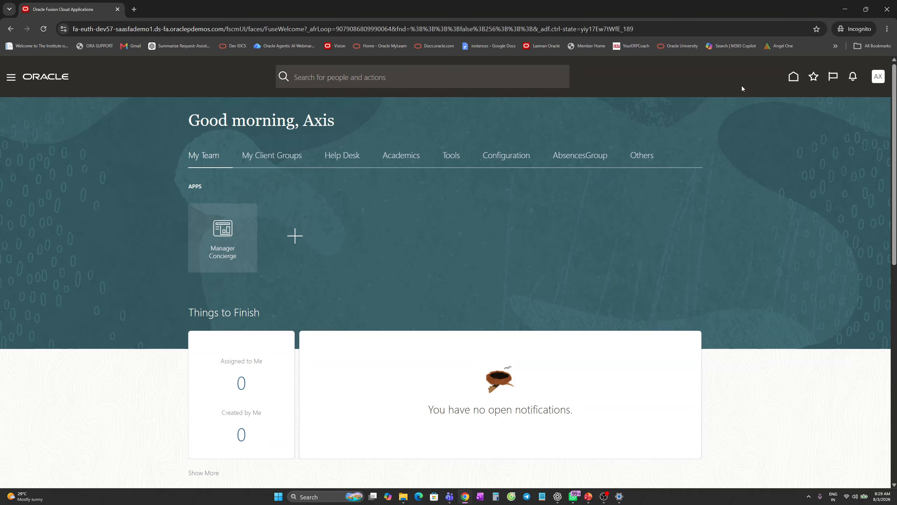
pyautogui.click(792, 77)
pyautogui.click(12, 78)
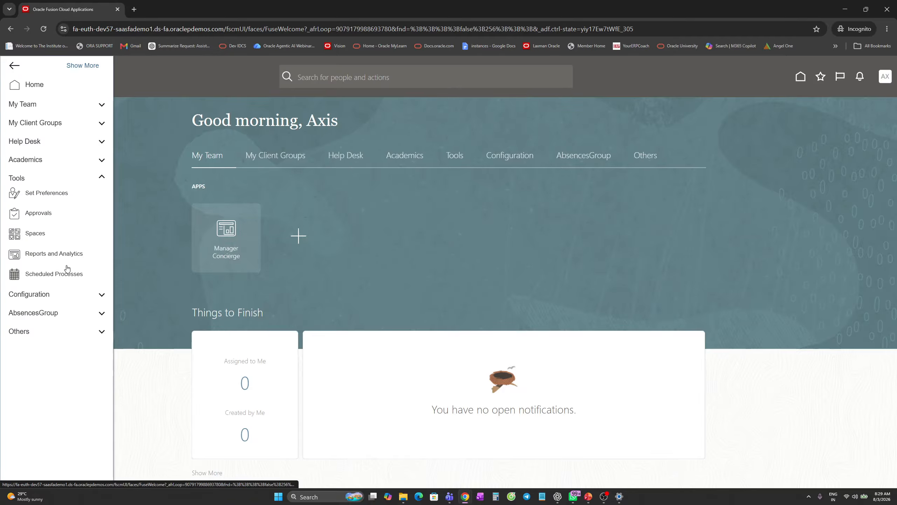
pyautogui.click(127, 236)
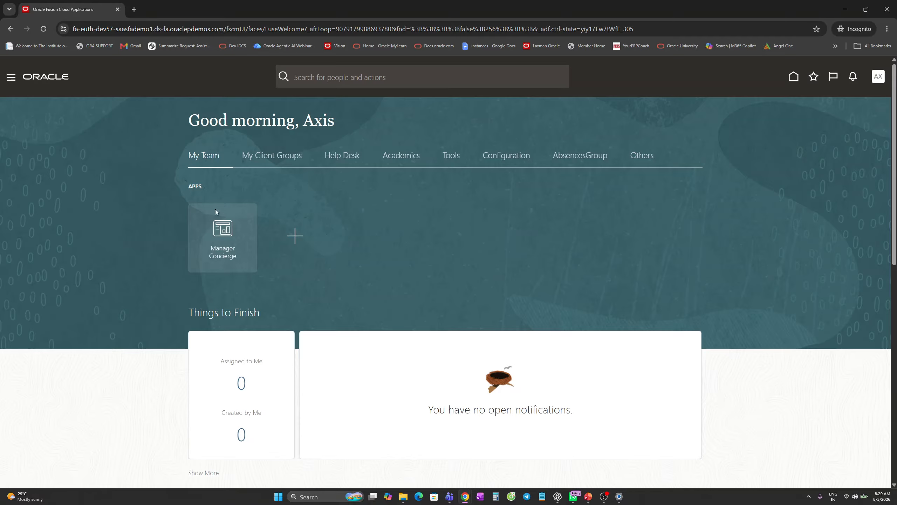
# Sign out of the Axis session and sign back in with username Axis and the account password.
pyautogui.click(878, 77)
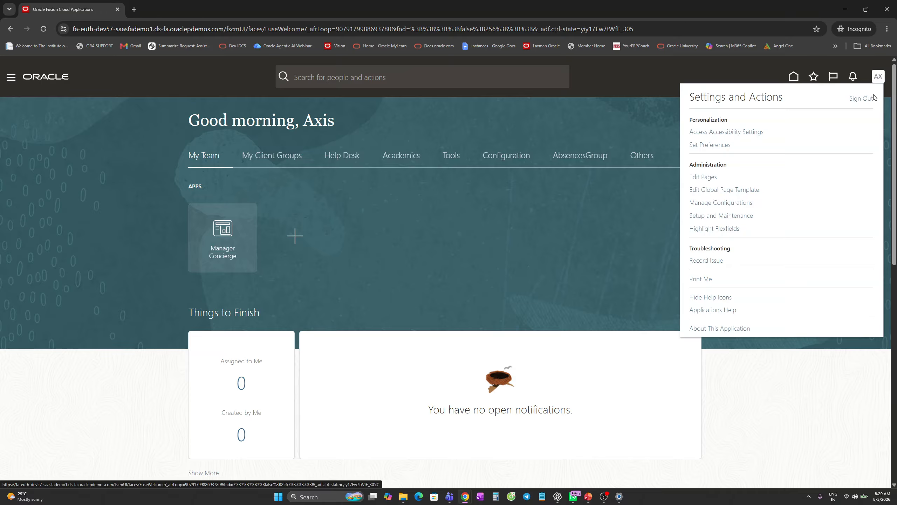
pyautogui.click(863, 98)
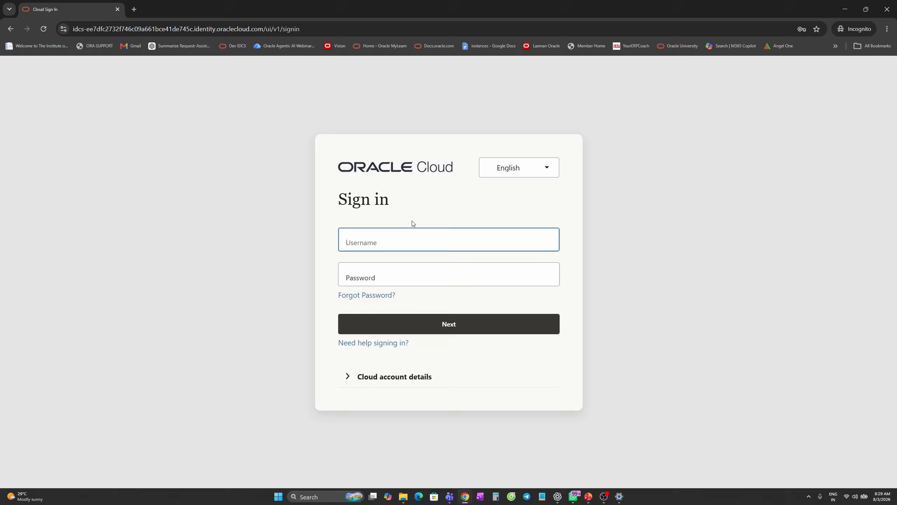
pyautogui.click(397, 240)
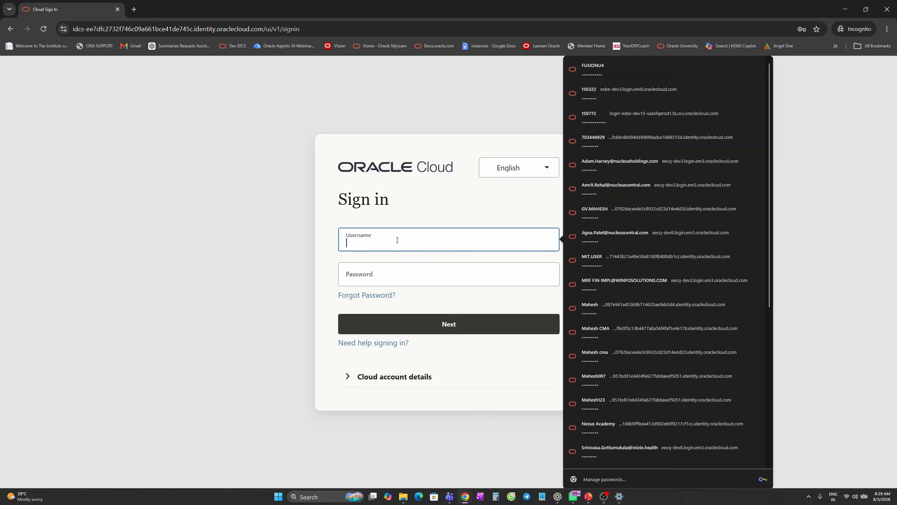
pyautogui.write('Axis')
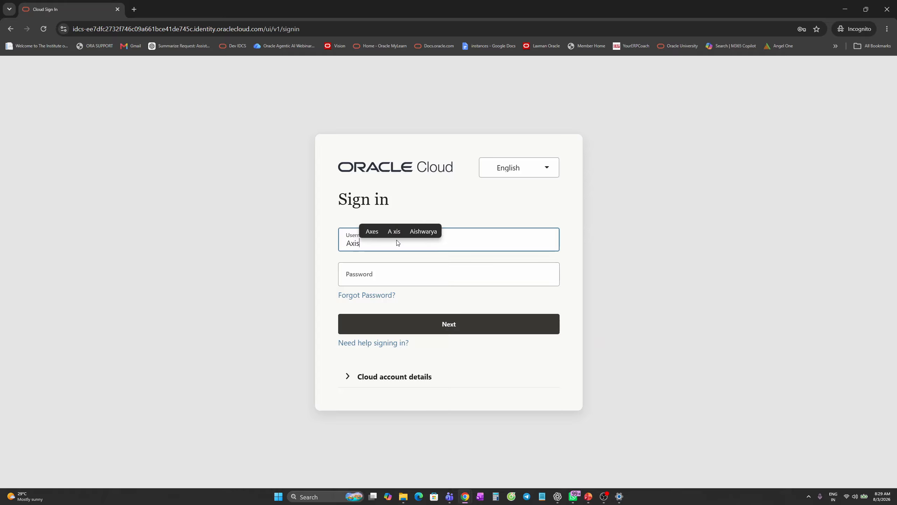
pyautogui.press('Tab')
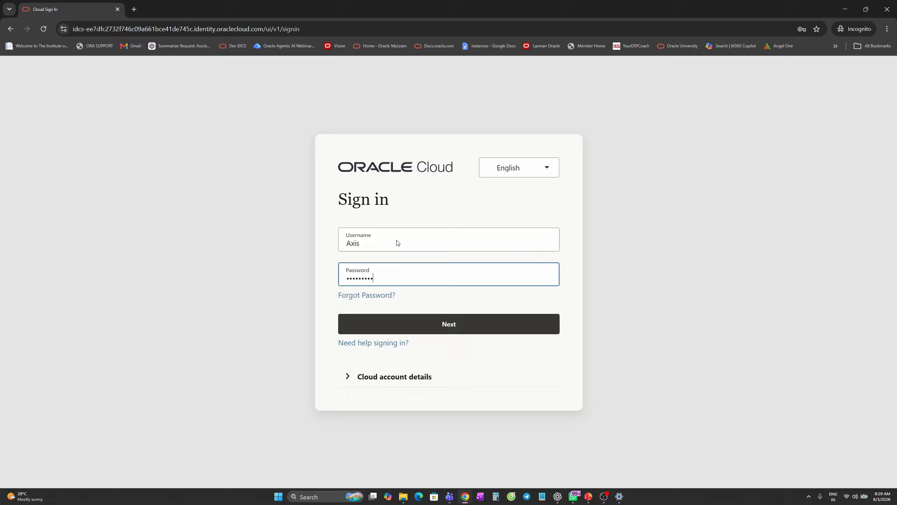
pyautogui.click(452, 324)
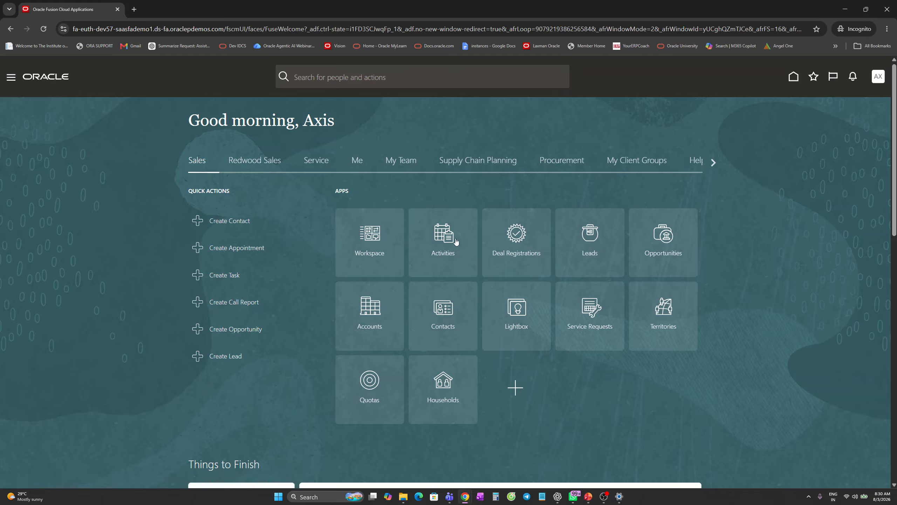
# Examine the home page's module groups and the Tools entries in the navigation for the Axis user.
pyautogui.click(712, 163)
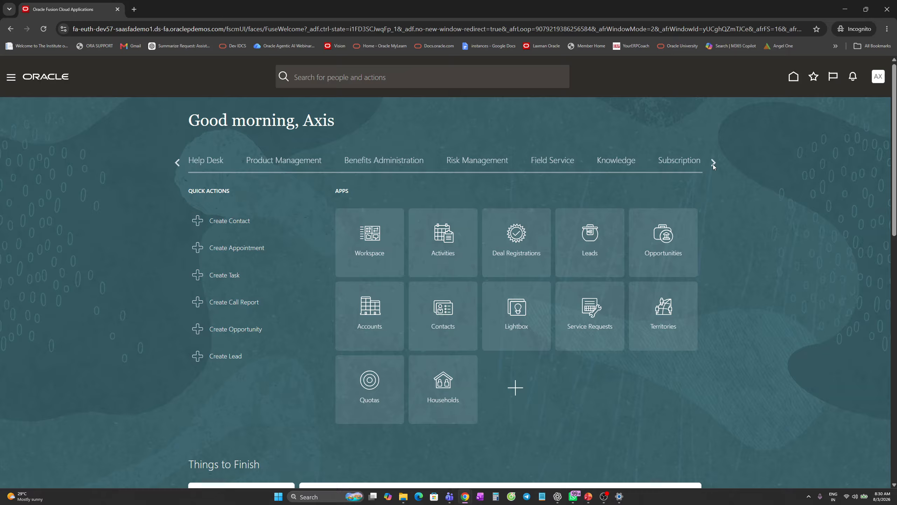
pyautogui.click(177, 163)
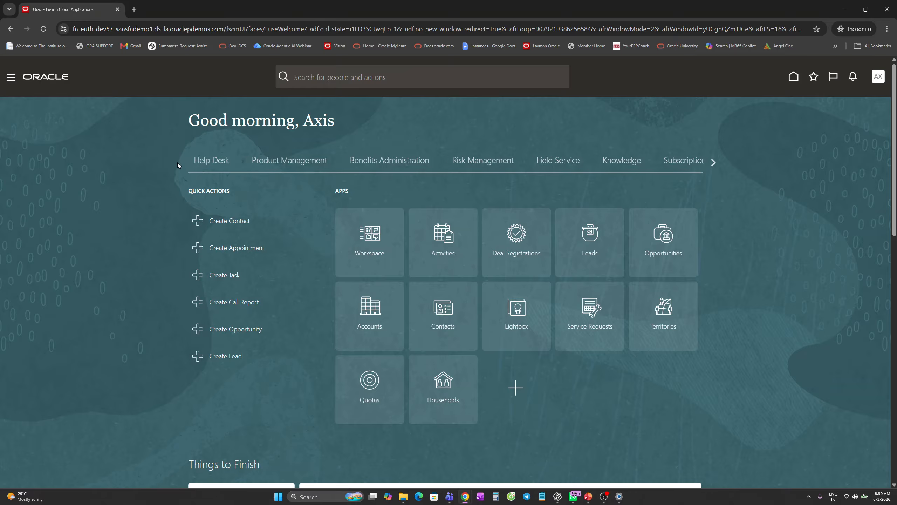
pyautogui.click(713, 162)
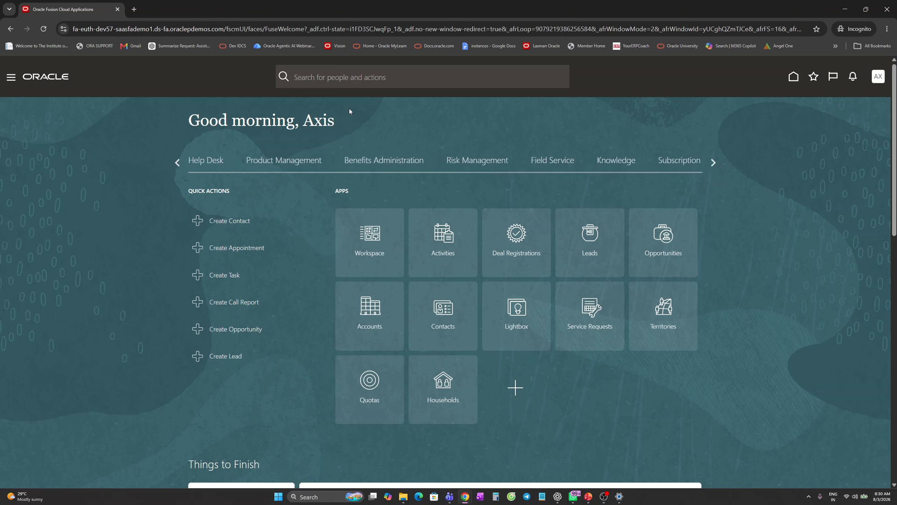
pyautogui.click(10, 77)
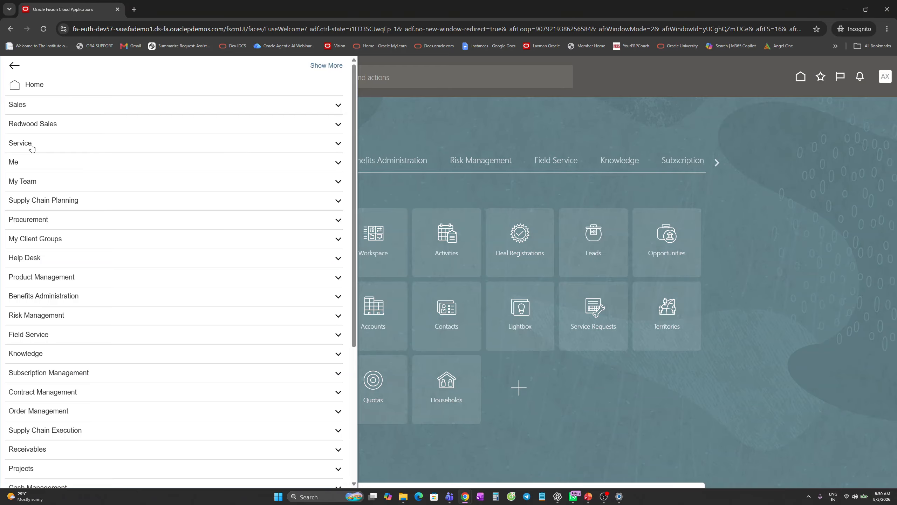
pyautogui.scroll(-3, 63, 345)
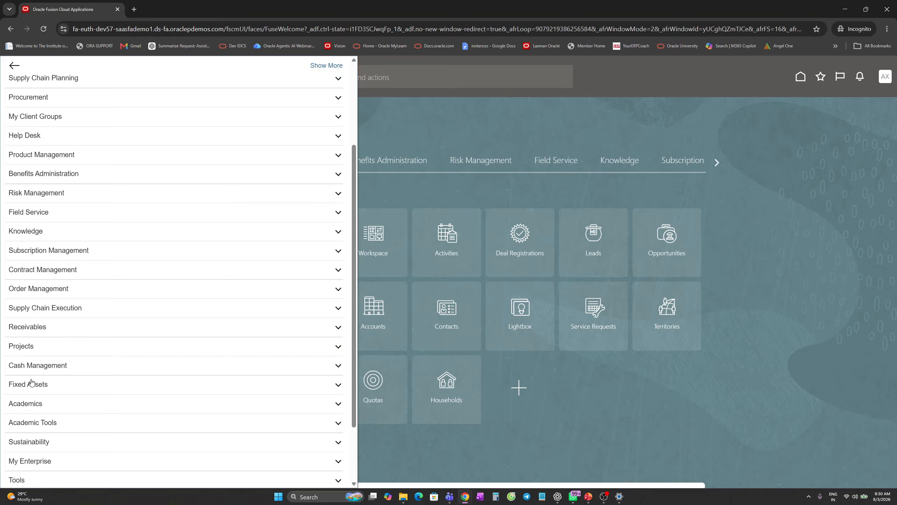
pyautogui.scroll(-2, 33, 382)
pyautogui.click(16, 401)
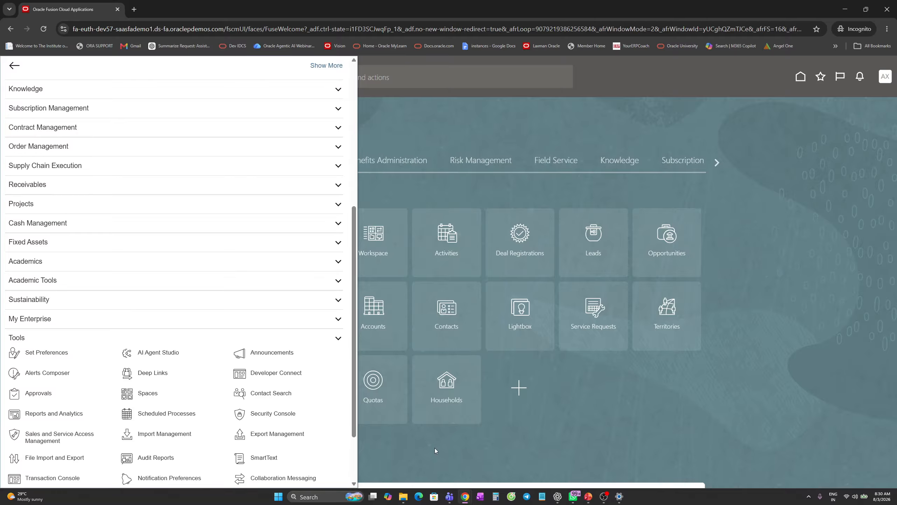
pyautogui.click(450, 452)
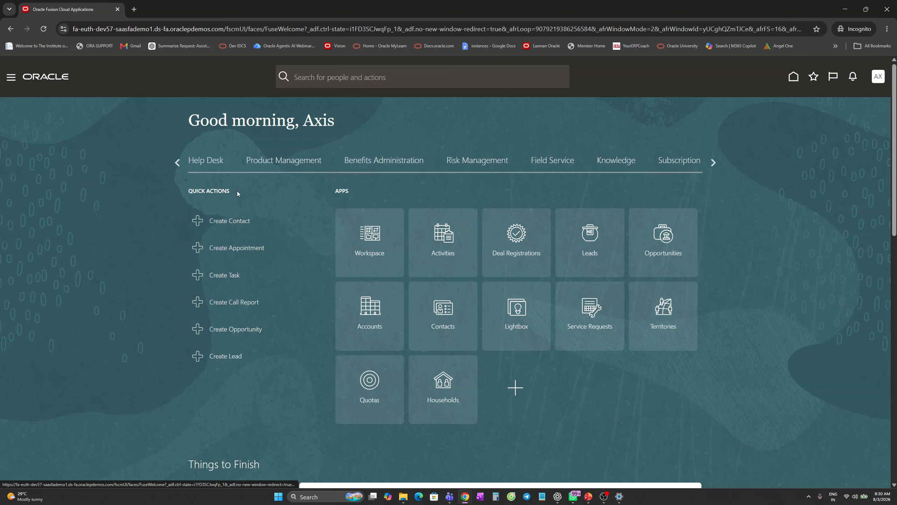
# Look over the rest of the Axis home page and review the Tools entries in the navigation again.
pyautogui.scroll(-5, 472, 331)
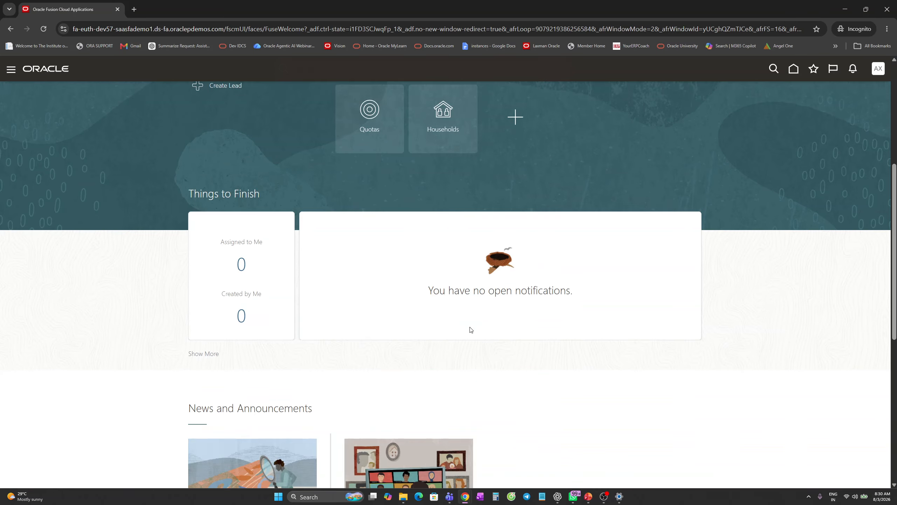
pyautogui.scroll(5, 470, 328)
pyautogui.click(815, 220)
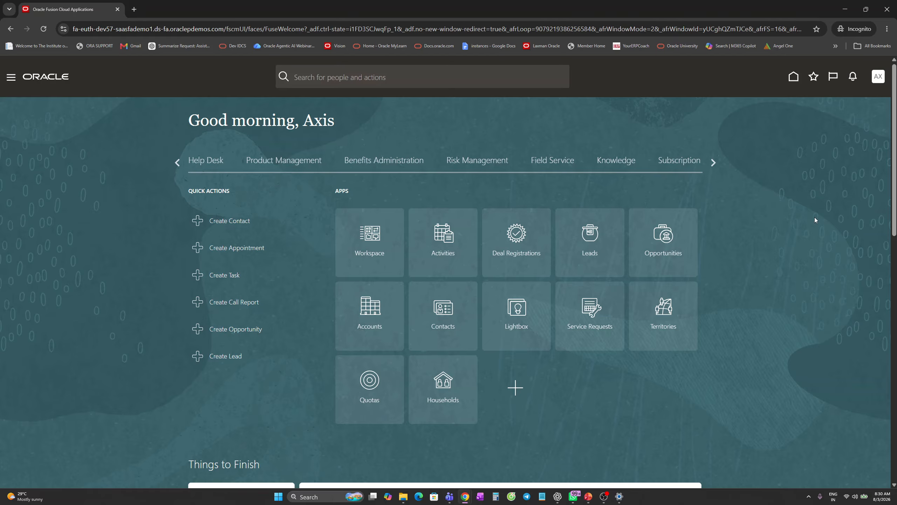
pyautogui.click(11, 77)
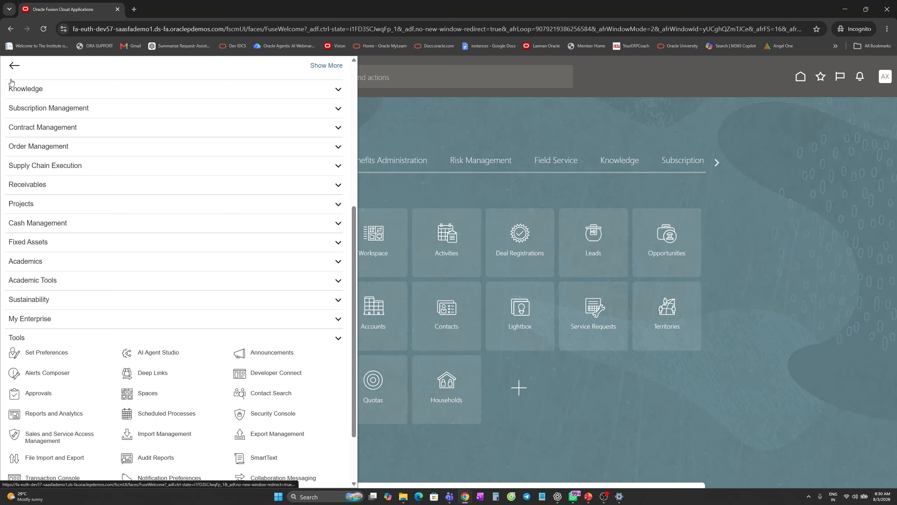
pyautogui.click(623, 135)
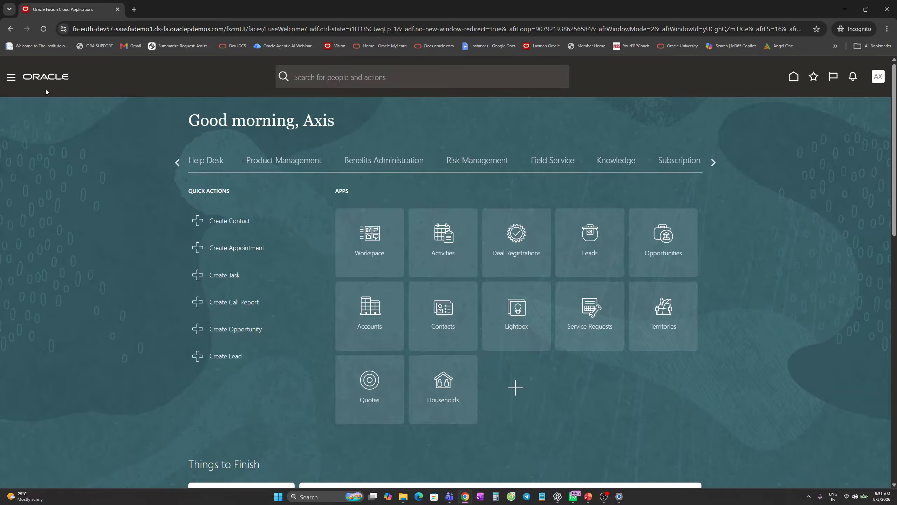
pyautogui.click(11, 77)
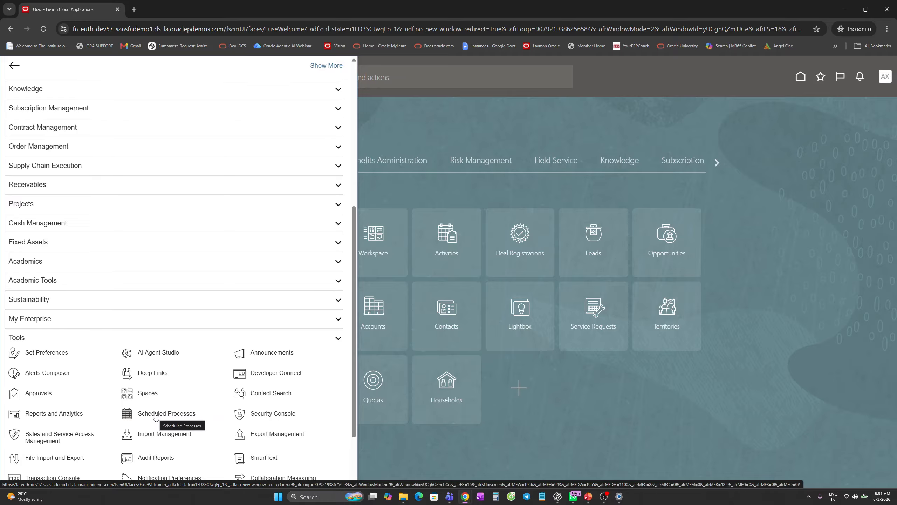
pyautogui.click(597, 417)
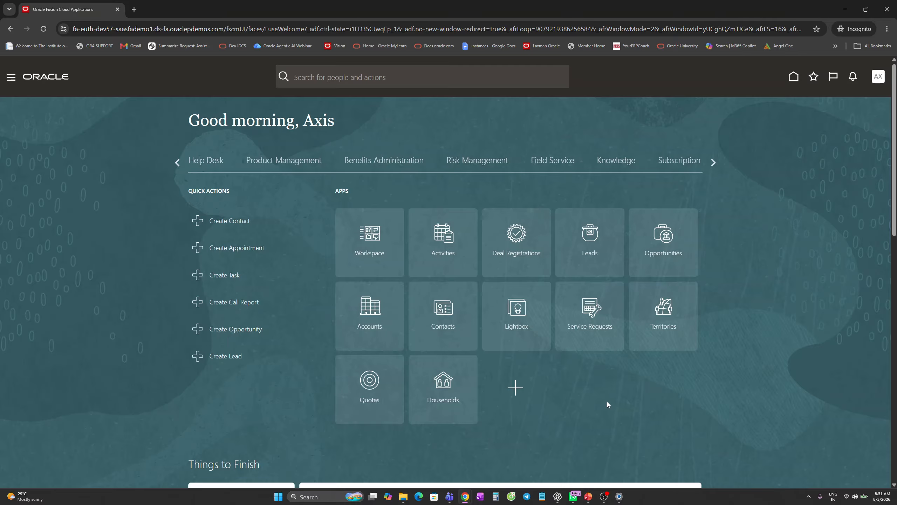
# Open Scheduled Processes from the Tools group for the Axis user.
pyautogui.click(10, 78)
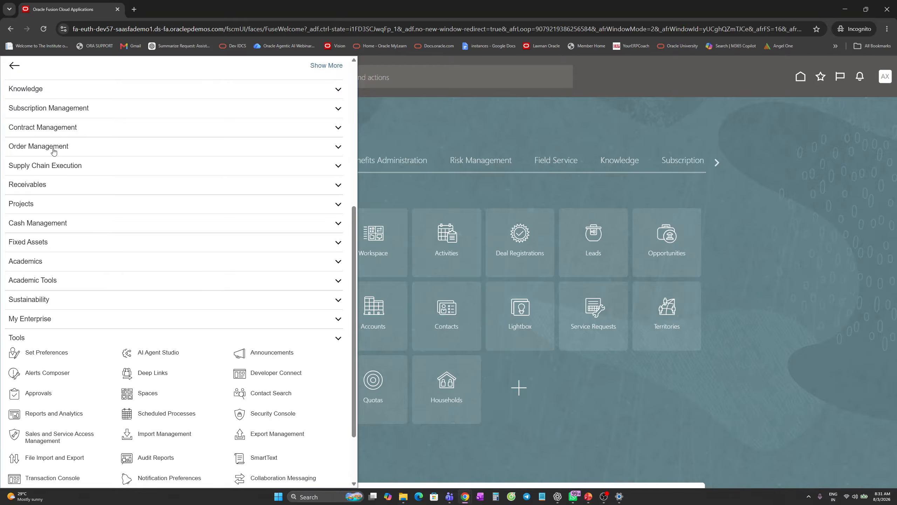
pyautogui.click(20, 338)
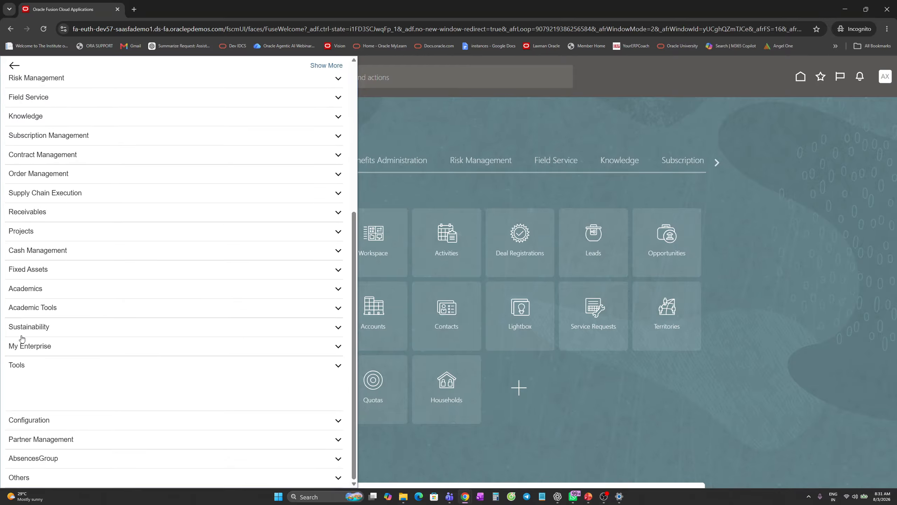
pyautogui.click(18, 399)
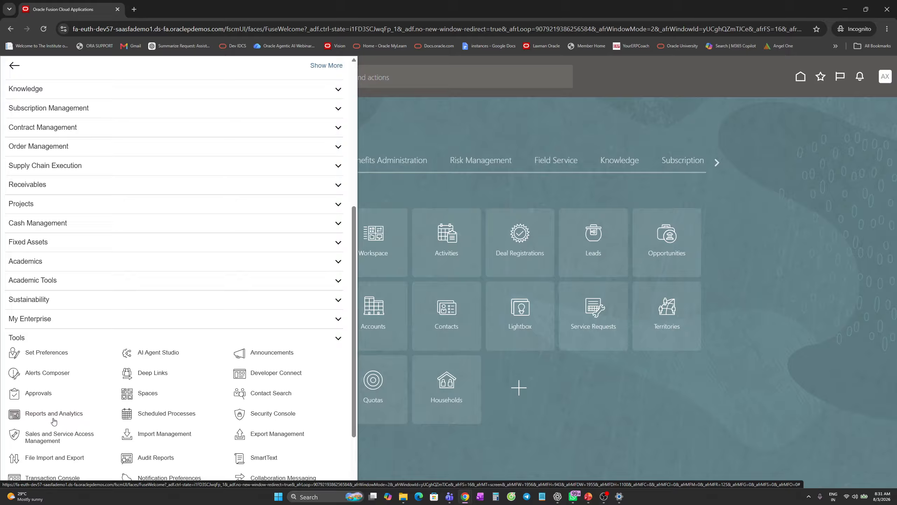
pyautogui.click(153, 417)
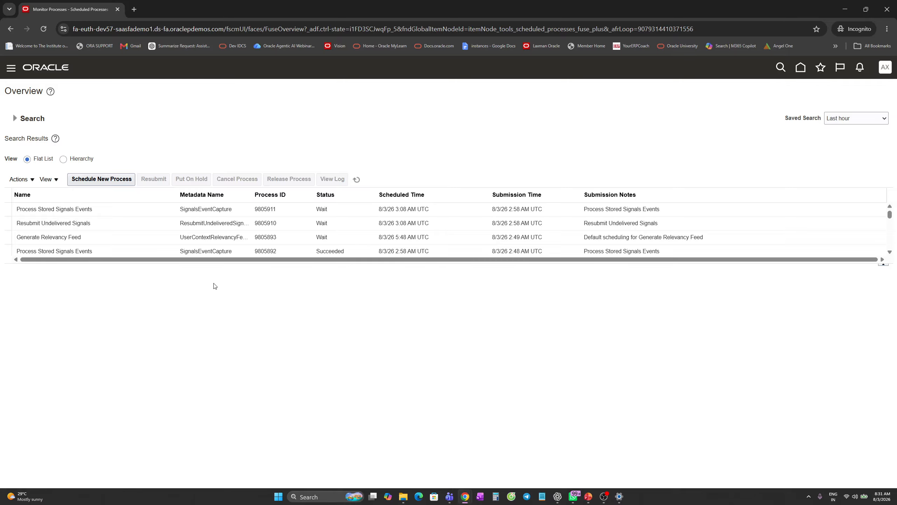
# Try to look up the Trial Balance job for a new scheduled process, and cancel the request.
pyautogui.click(106, 179)
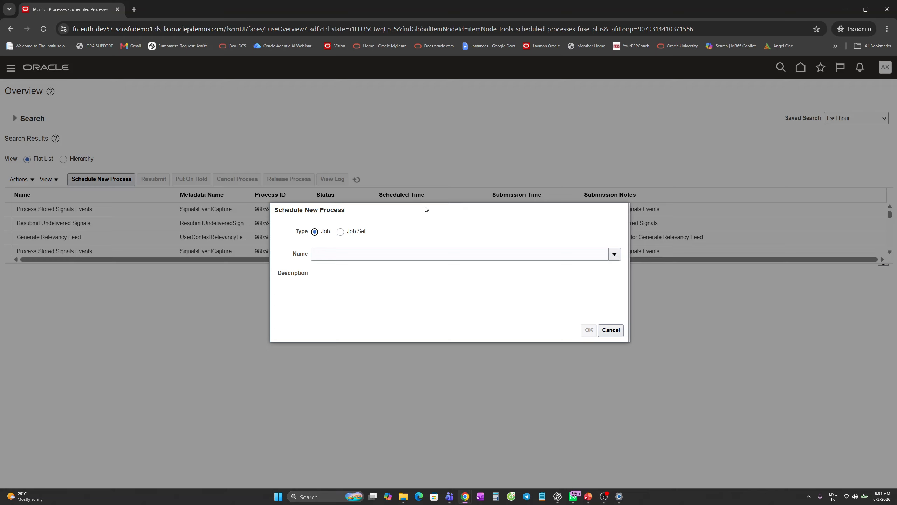
pyautogui.click(583, 255)
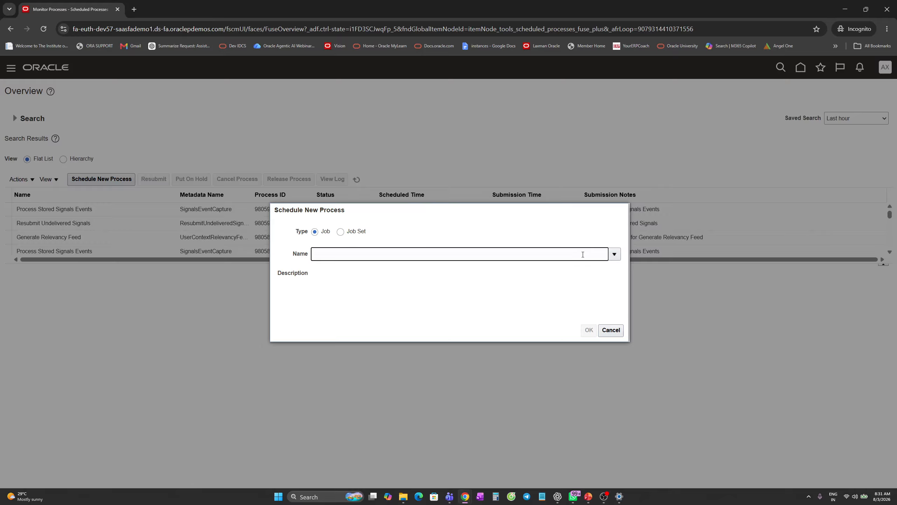
pyautogui.write('Tri')
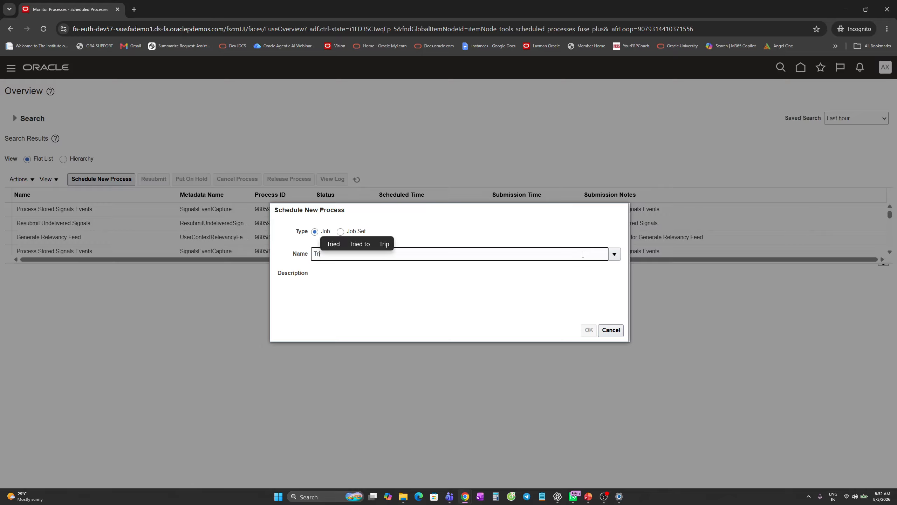
pyautogui.write('al ')
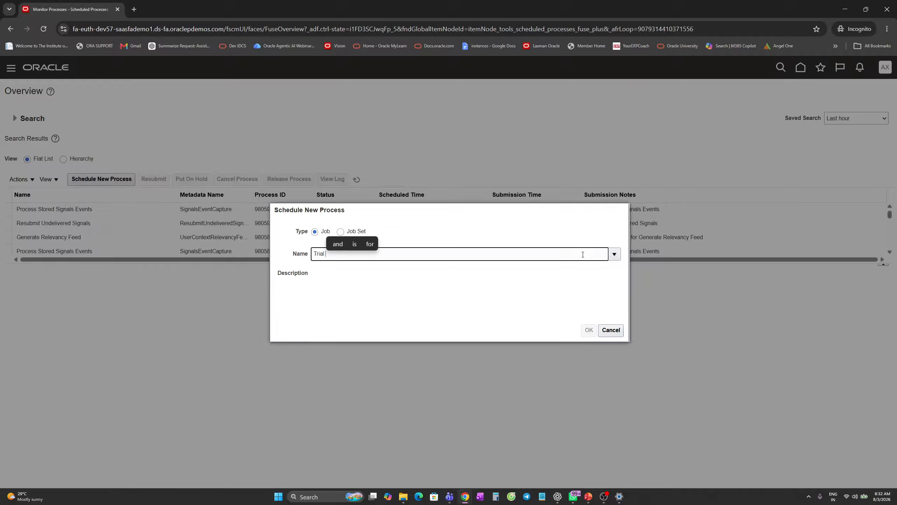
pyautogui.write('balanc')
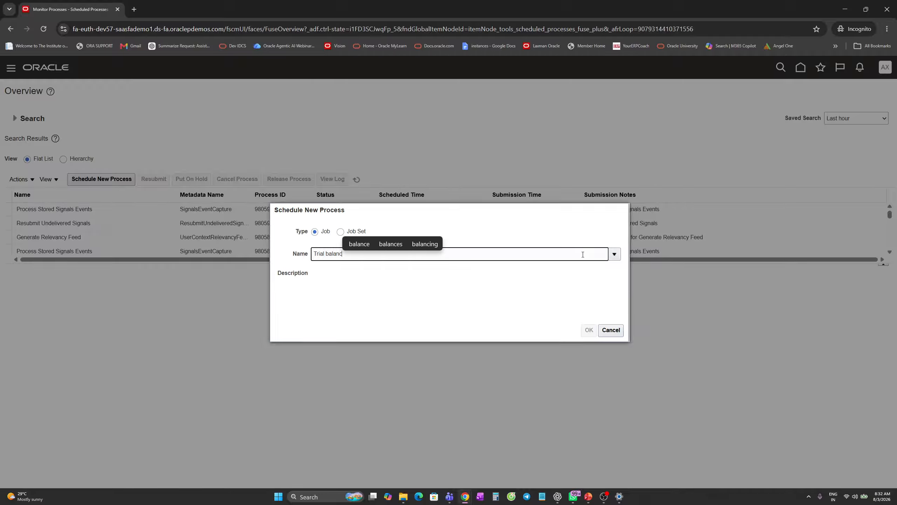
pyautogui.press('Tab')
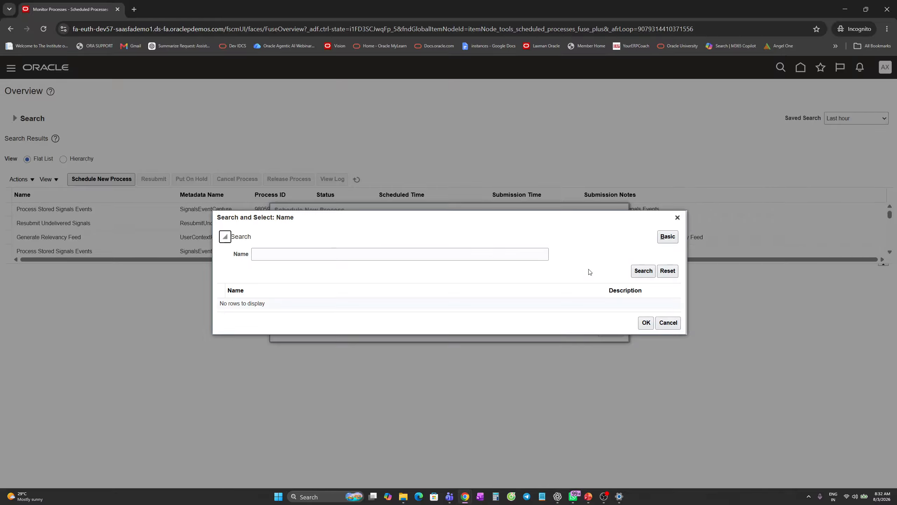
pyautogui.click(677, 217)
pyautogui.moveTo(359, 255); pyautogui.dragTo(299, 260)
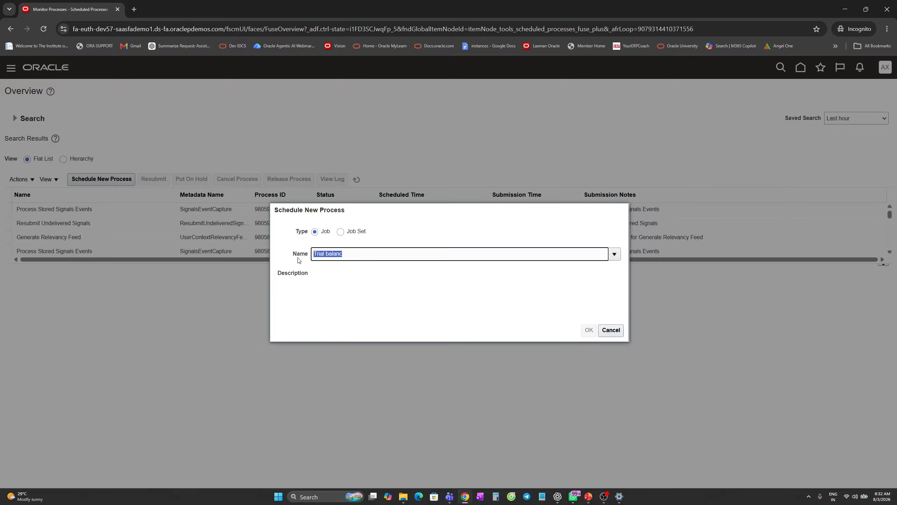
pyautogui.press('BackSpace')
pyautogui.click(615, 333)
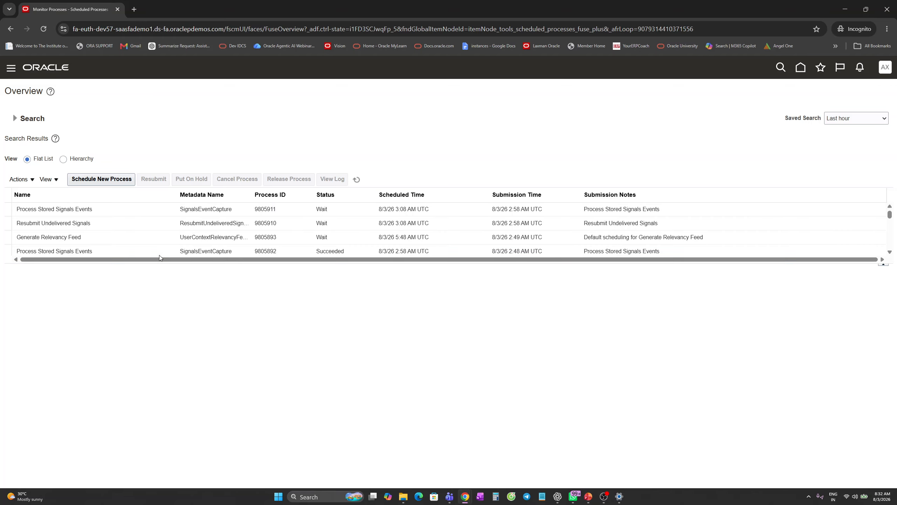
# Examine the names and statuses of the processes listed for the last hour.
pyautogui.scroll(-5, 109, 235)
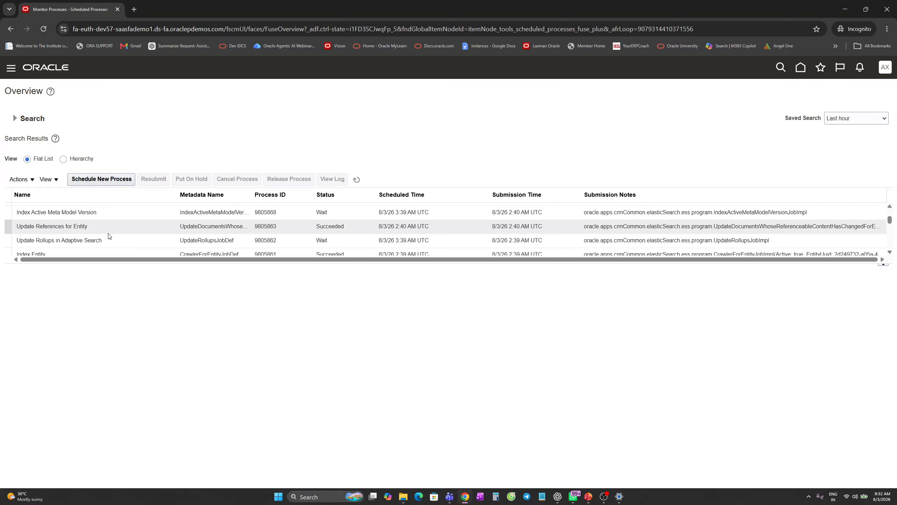
pyautogui.scroll(5, 111, 235)
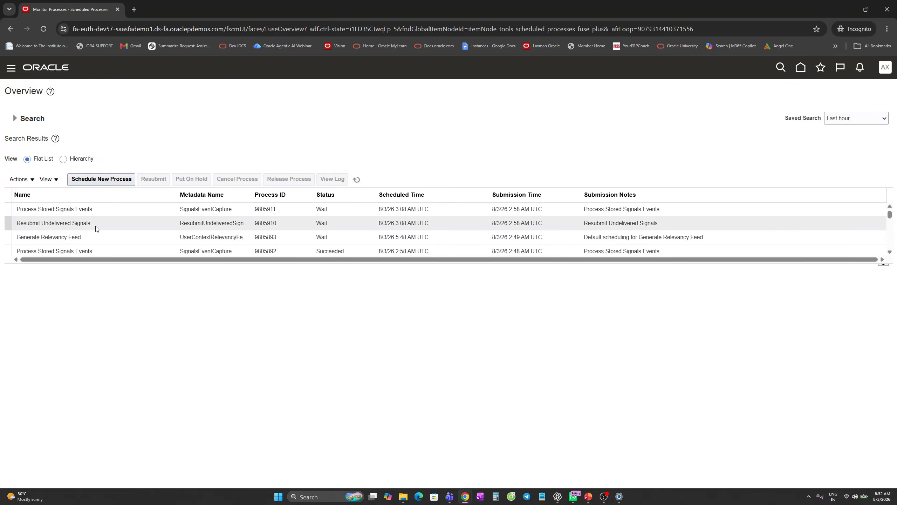
pyautogui.scroll(-5, 99, 233)
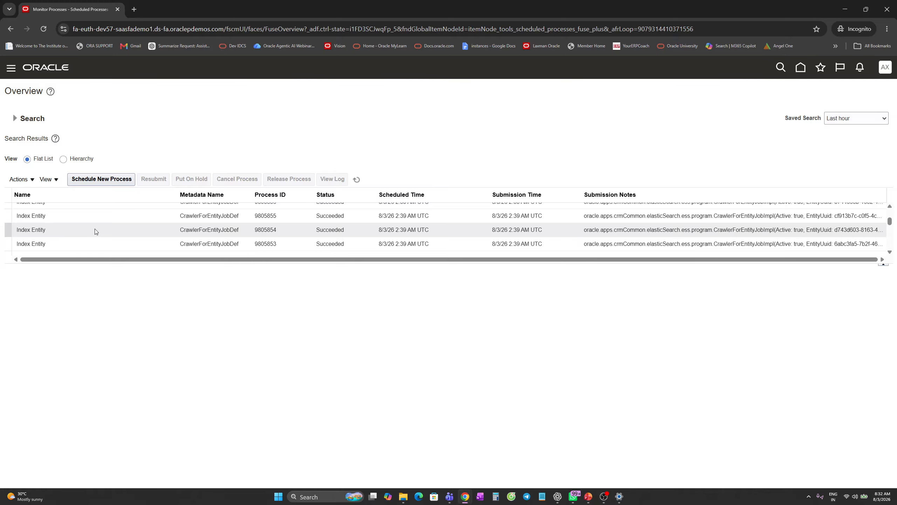
pyautogui.scroll(-5, 95, 230)
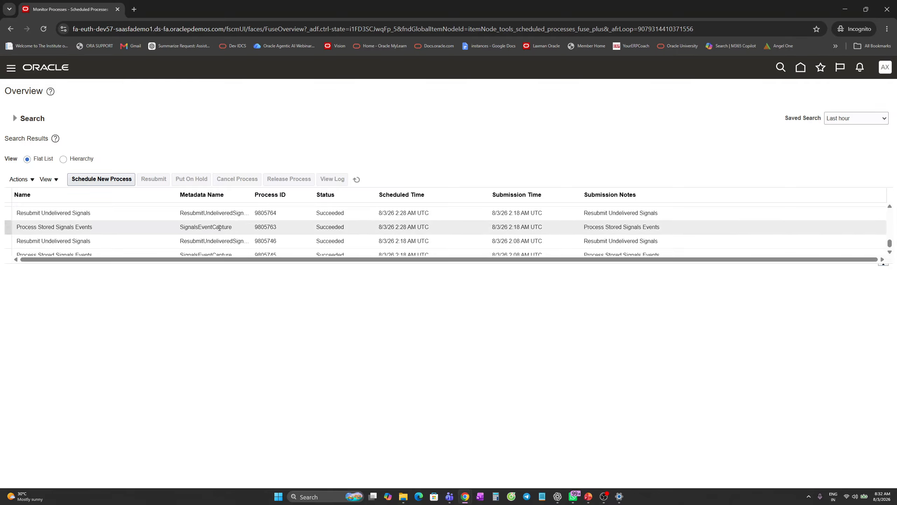
pyautogui.scroll(10, 219, 228)
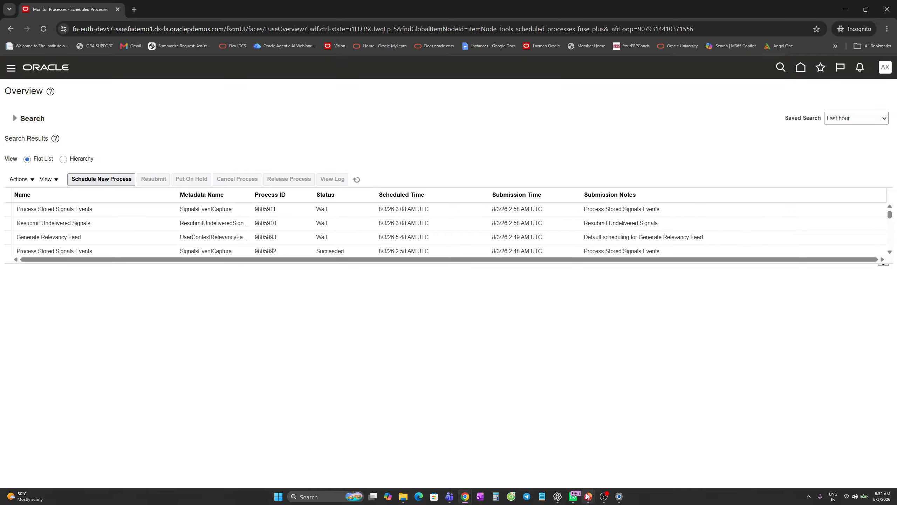
# Switch to the Golden Rules of Accounting presentation in PowerPoint and start its slide show from the title slide.
pyautogui.moveTo(588, 496)
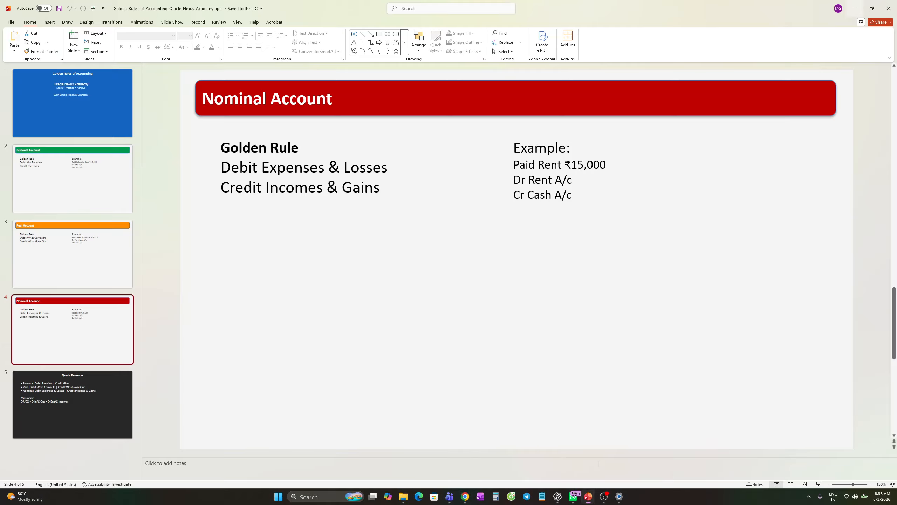
pyautogui.click(601, 465)
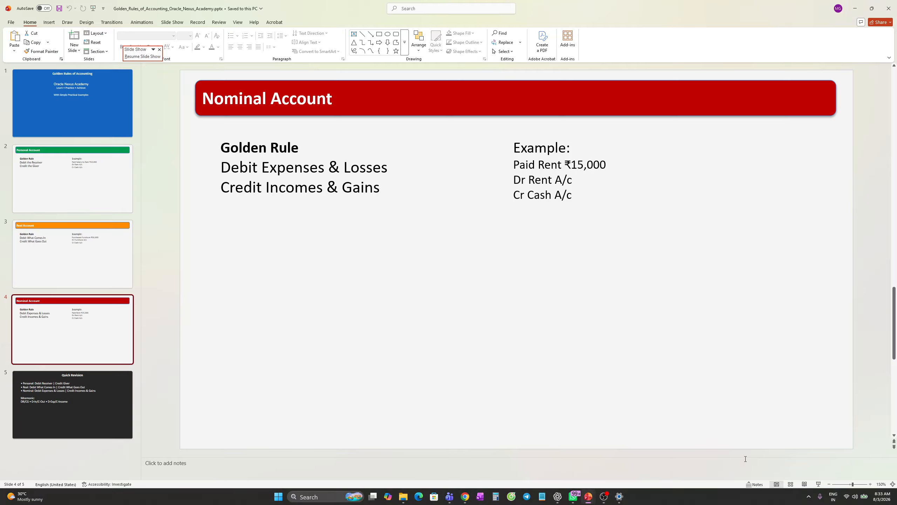
pyautogui.click(818, 484)
pyautogui.click(708, 368)
pyautogui.click(706, 366)
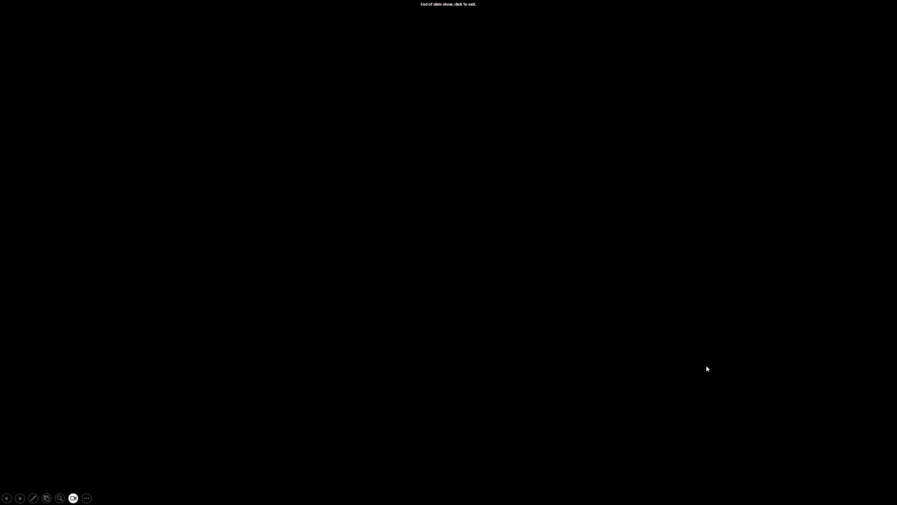
pyautogui.click(706, 367)
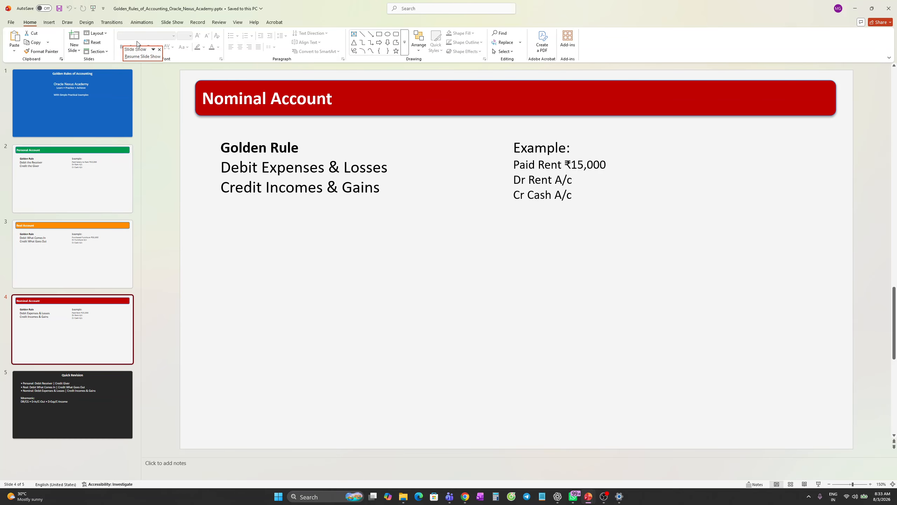
pyautogui.click(115, 92)
pyautogui.click(818, 484)
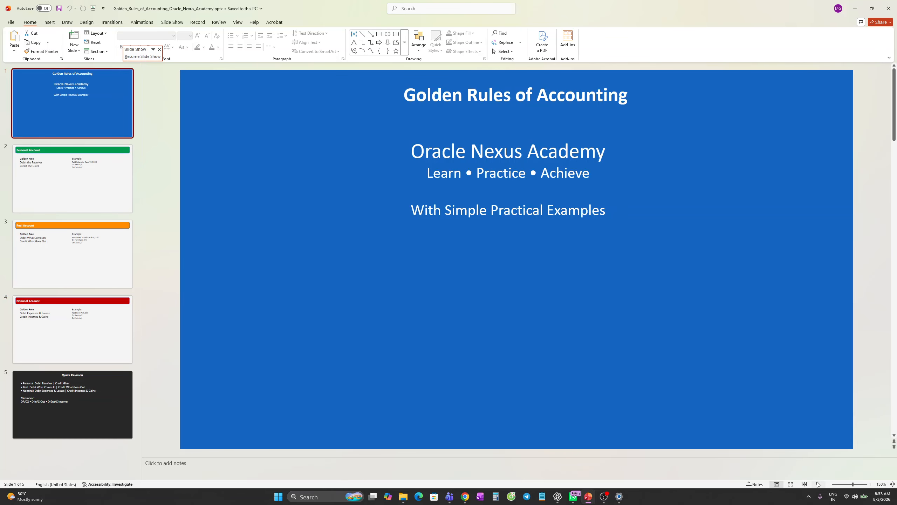
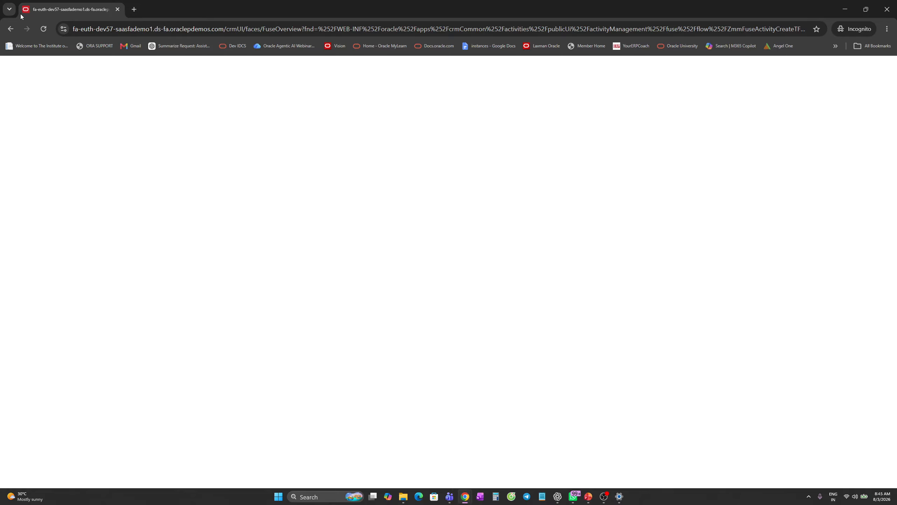
# Try to reload the Axis page in the incognito window, and switch to the browser window with the Security Console.
pyautogui.click(44, 29)
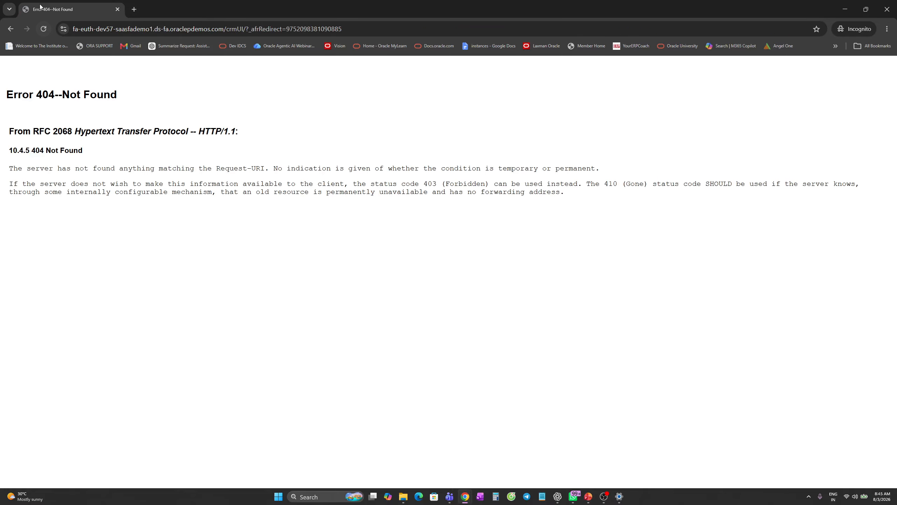
pyautogui.click(134, 9)
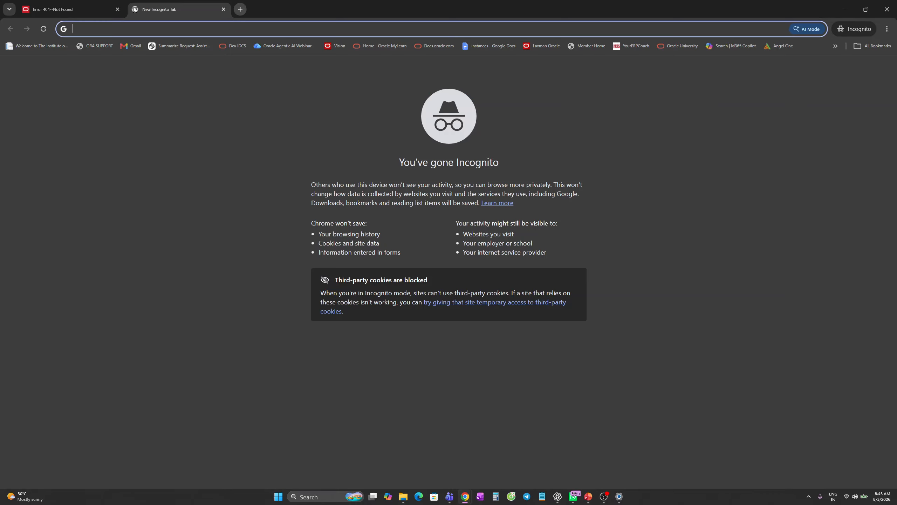
pyautogui.hotkey('alt', 'Tab')
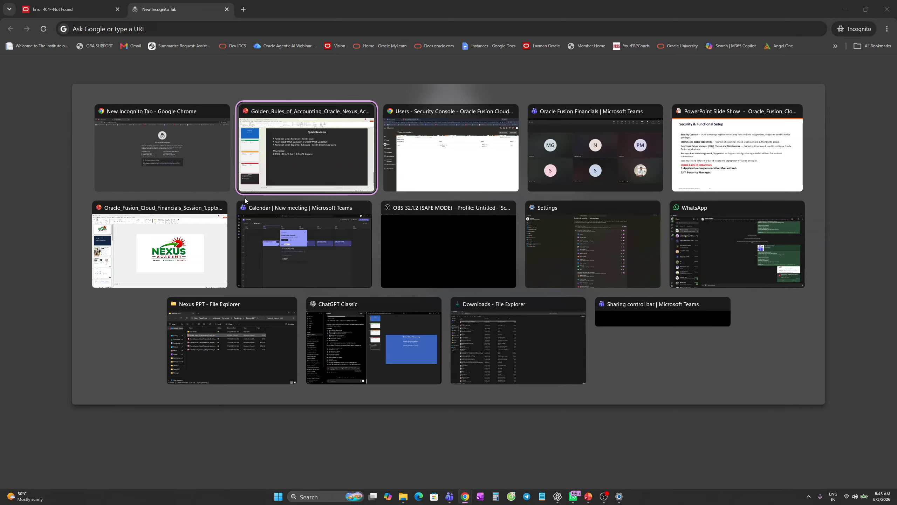
pyautogui.hotkey('alt', 'Tab')
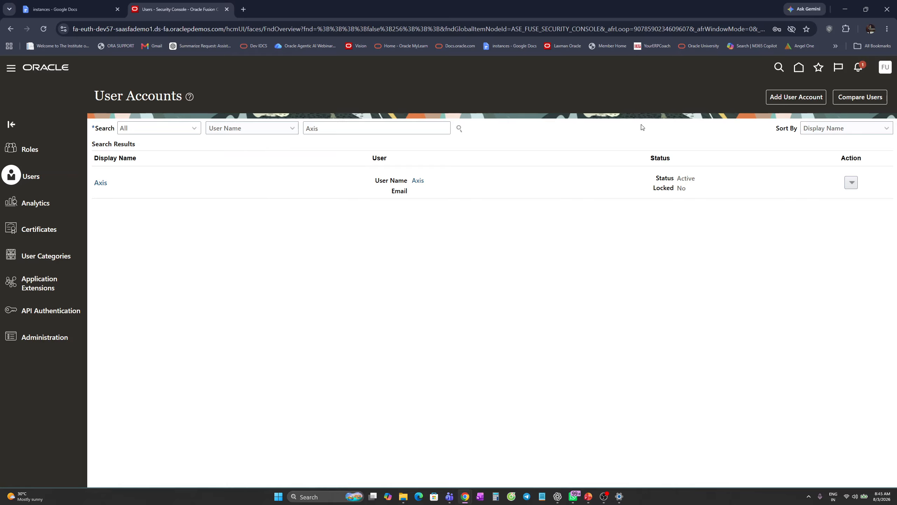
# Return to the Oracle Fusion home page and look over its apps and Things to Finish section.
pyautogui.click(799, 68)
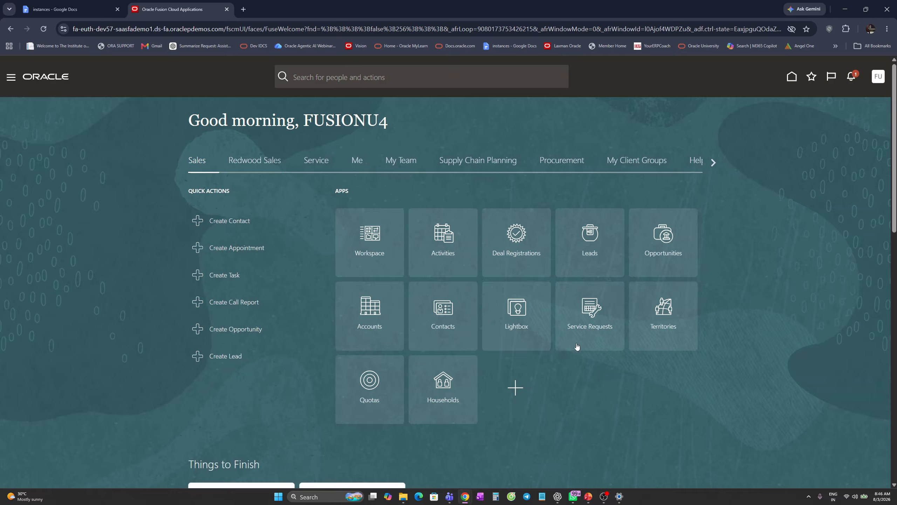
pyautogui.scroll(-5, 361, 268)
pyautogui.scroll(5, 361, 268)
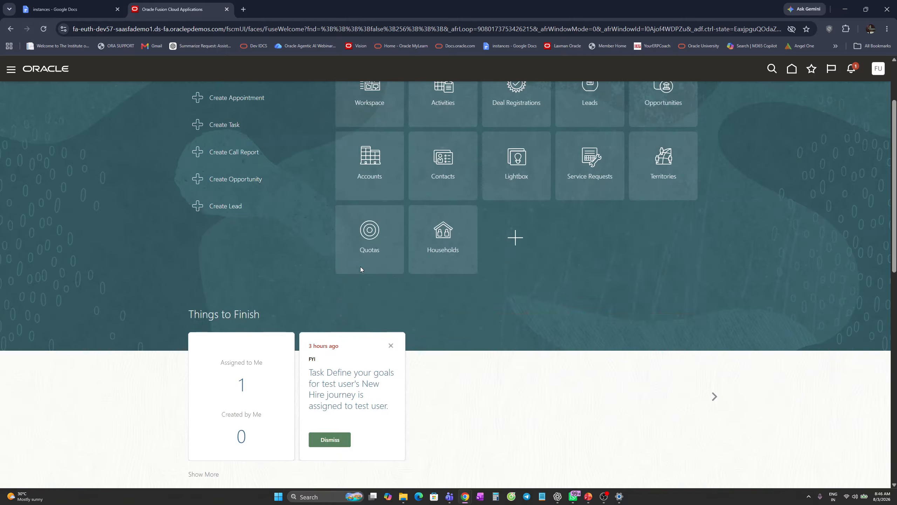
pyautogui.click(103, 174)
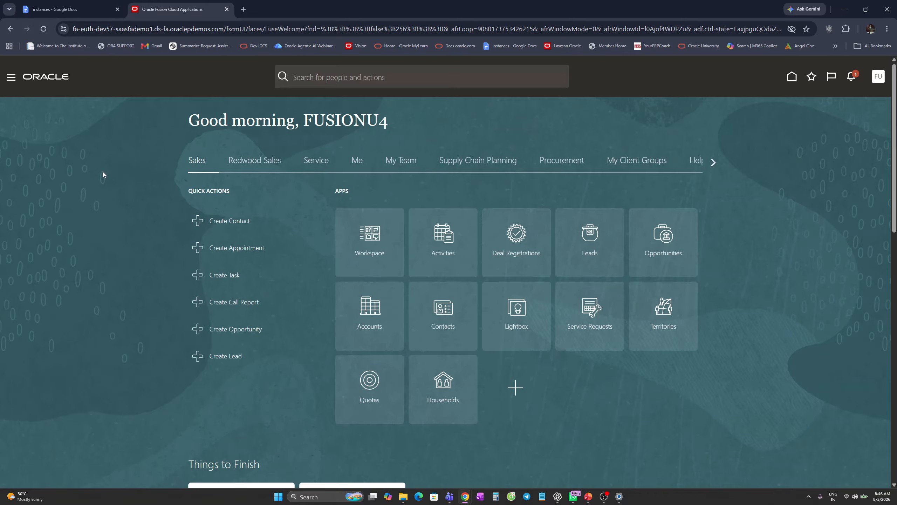
# Open the Security Console and go to the search on its User Accounts page.
pyautogui.click(10, 78)
pyautogui.scroll(-5, 115, 292)
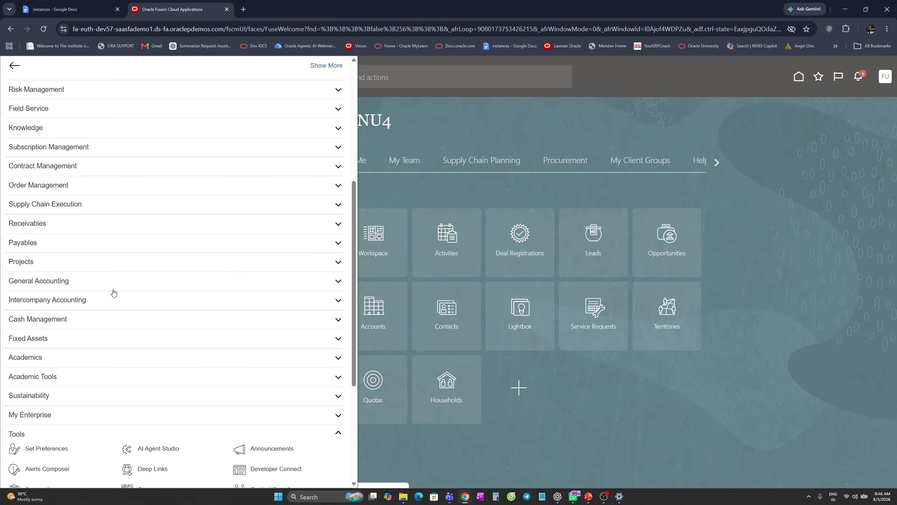
pyautogui.scroll(-4, 113, 292)
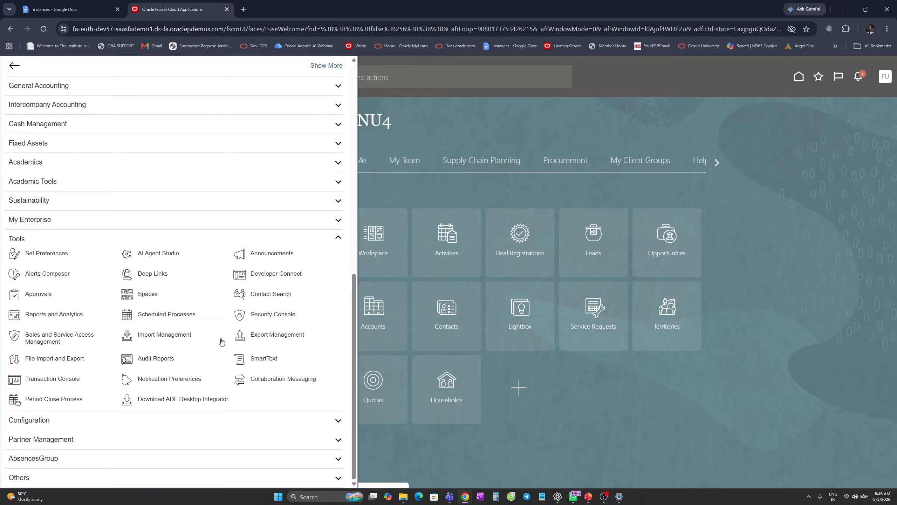
pyautogui.click(269, 316)
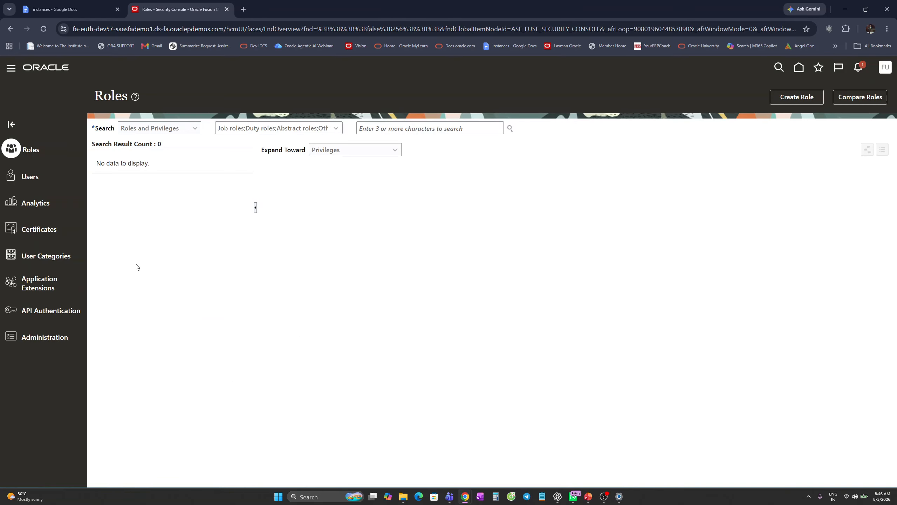
pyautogui.click(29, 177)
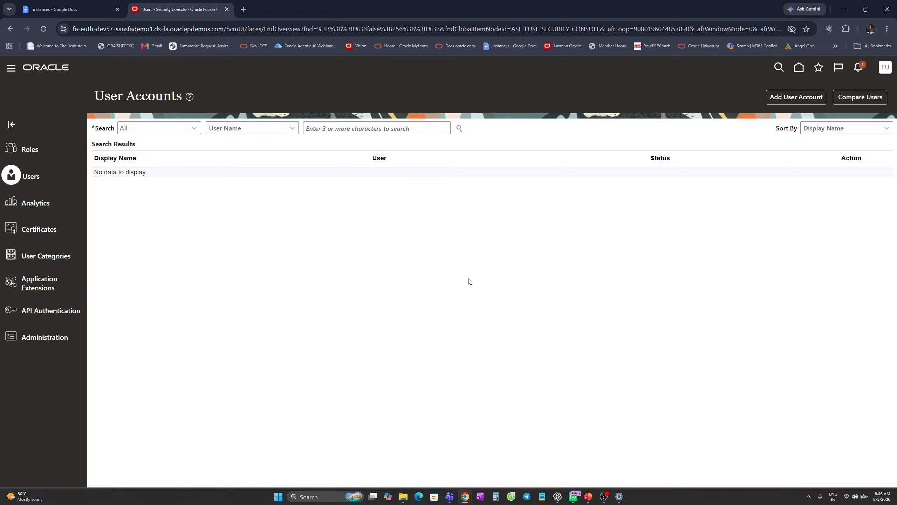
pyautogui.click(349, 129)
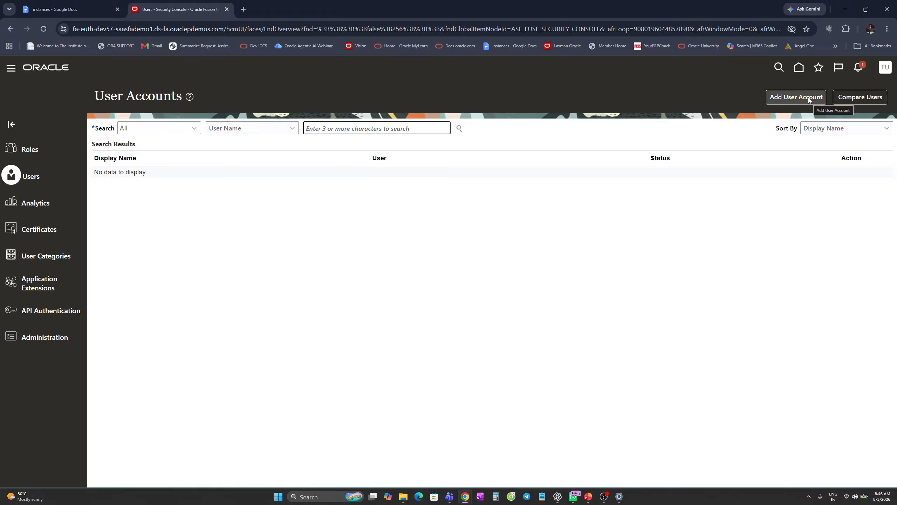
# Start a new user account with the last name HDFC, using the same value as its user name.
pyautogui.click(797, 97)
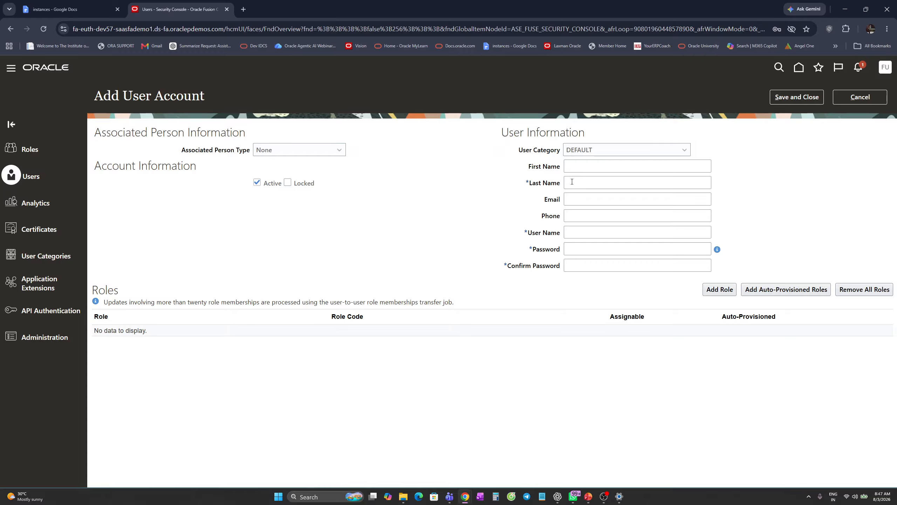
pyautogui.click(572, 182)
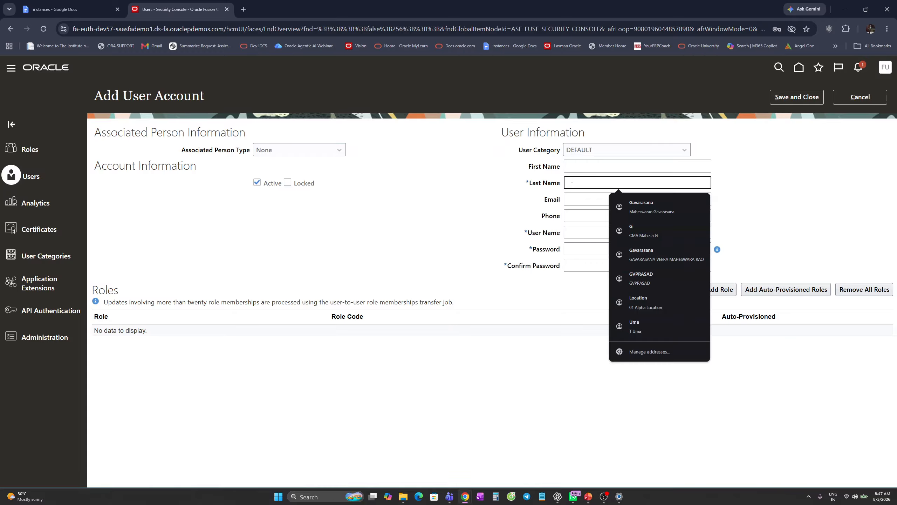
pyautogui.press('Escape')
pyautogui.press('capslock')
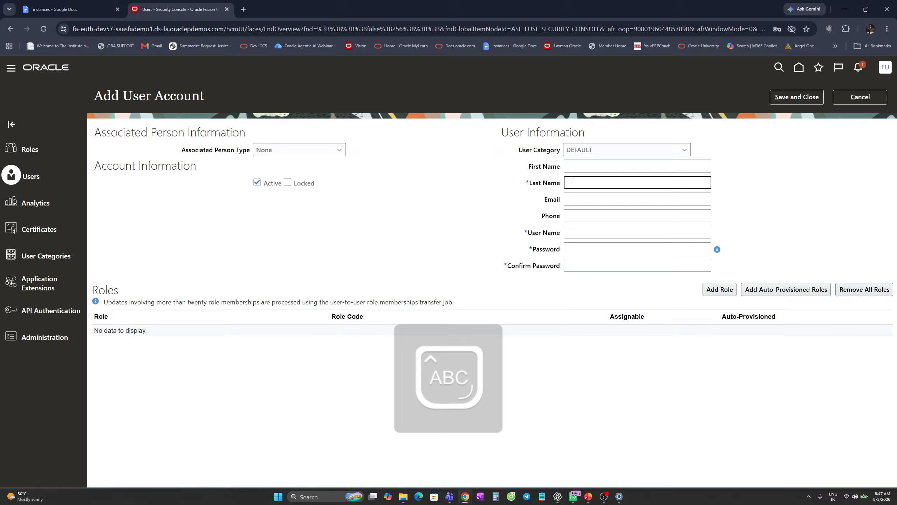
pyautogui.write('HDFC')
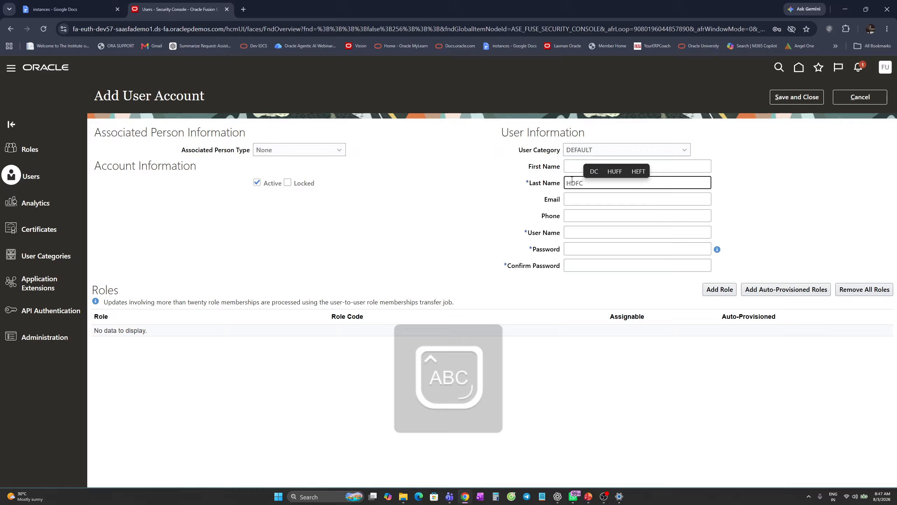
pyautogui.click(463, 222)
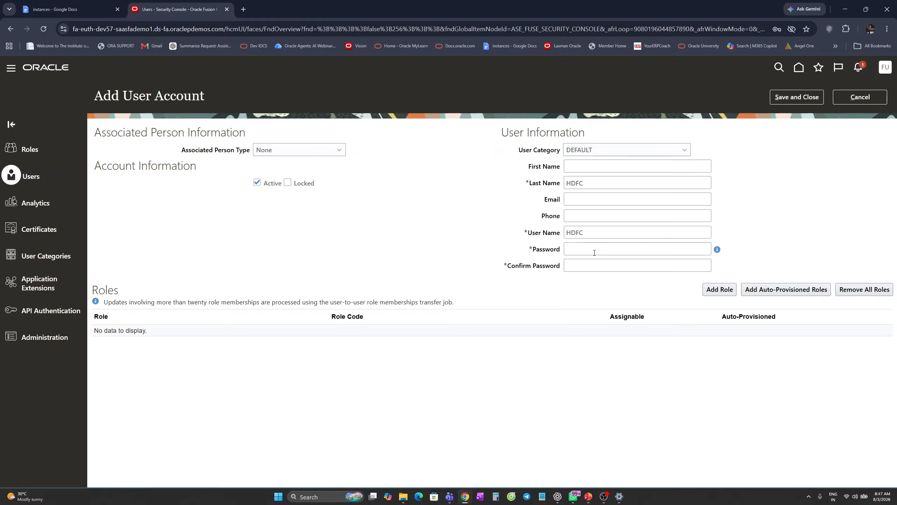
# Enter the account password for the HDFC user and repeat it in the confirmation field.
pyautogui.click(584, 248)
pyautogui.write('••••••')
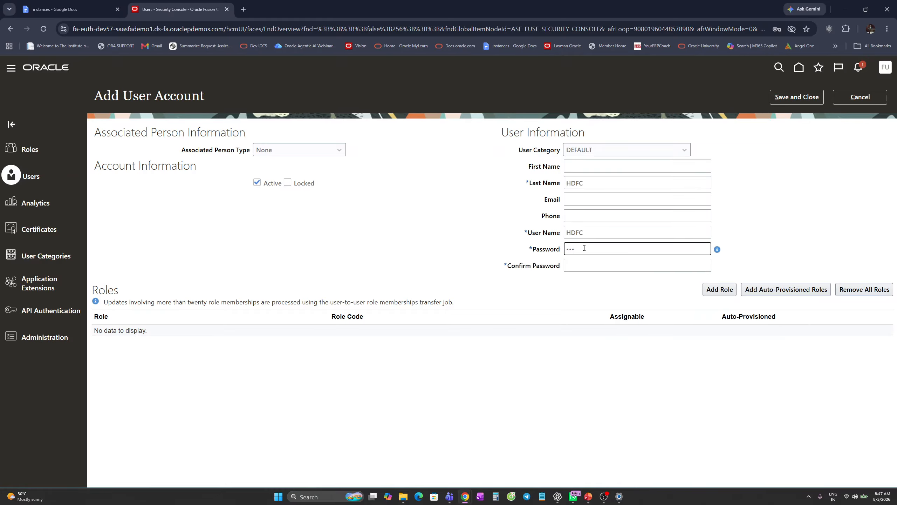
pyautogui.write('••')
pyautogui.click(575, 265)
pyautogui.write('••••••')
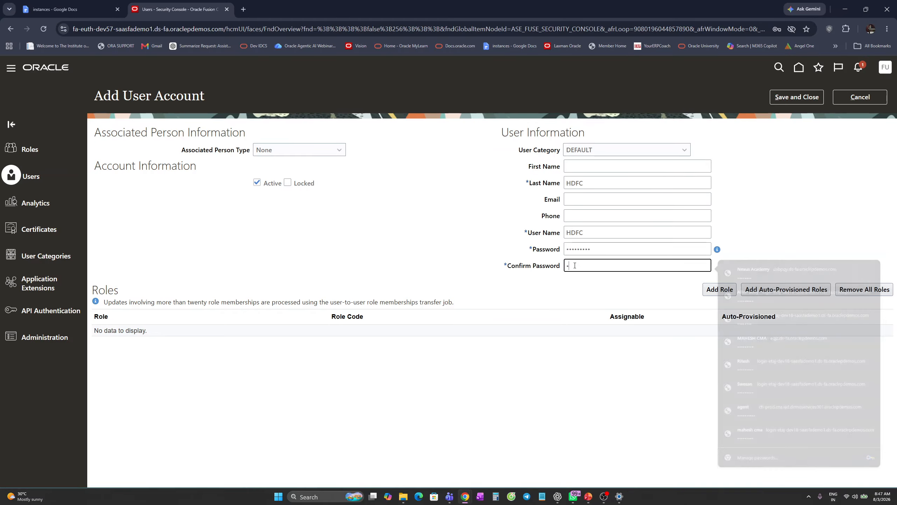
pyautogui.write('••••')
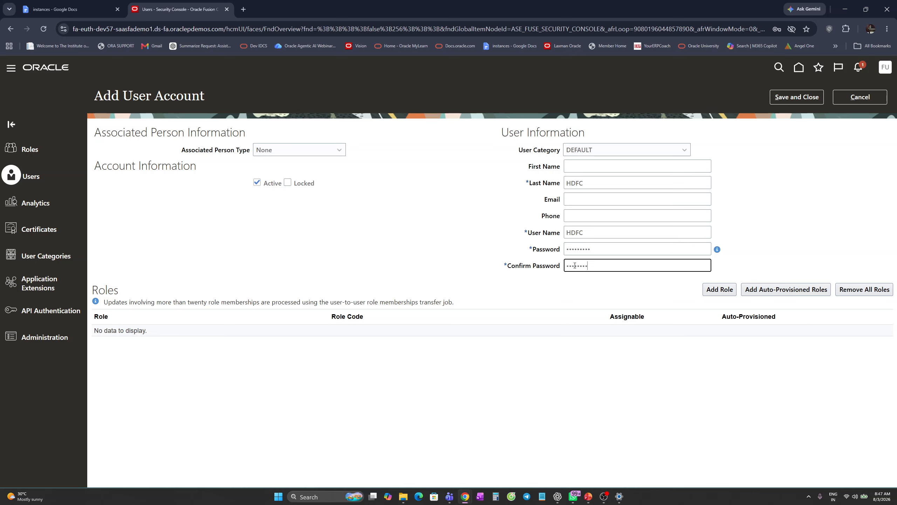
pyautogui.click(607, 373)
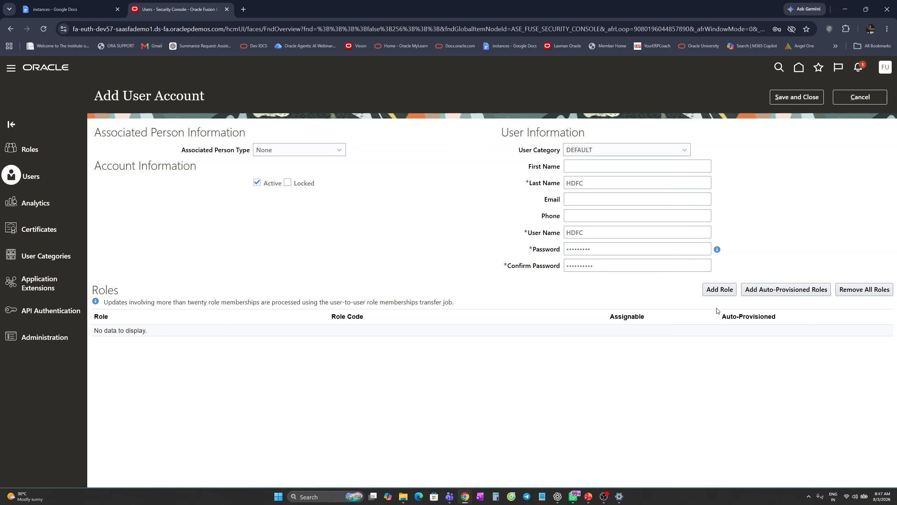
# Copy the role memberships of the existing user Axis to the new HDFC account.
pyautogui.click(719, 292)
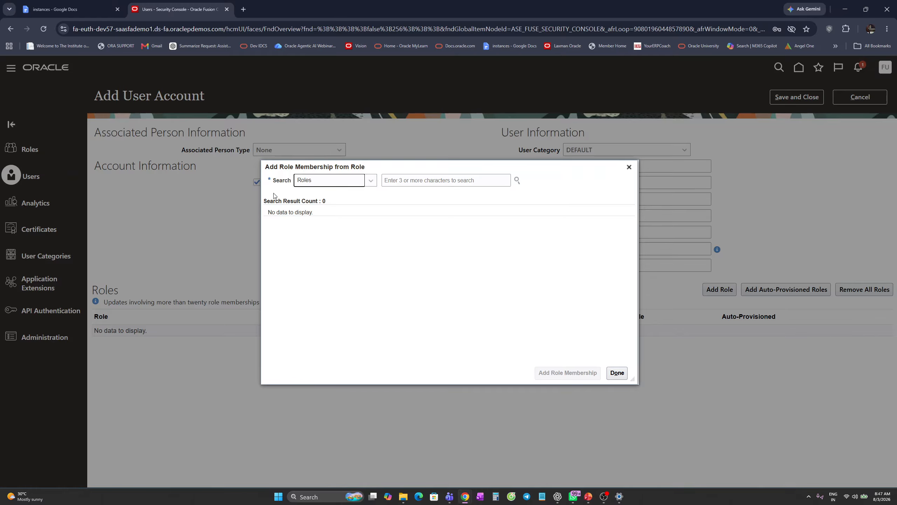
pyautogui.click(371, 181)
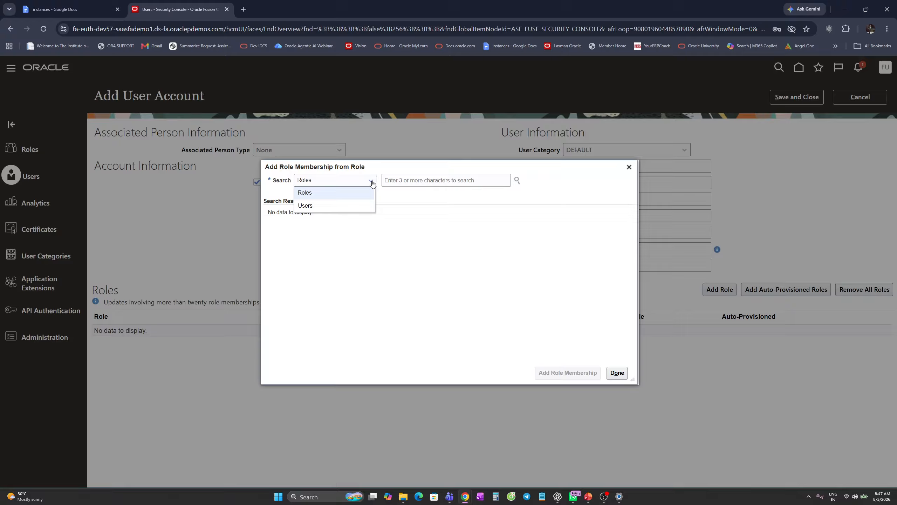
pyautogui.click(311, 205)
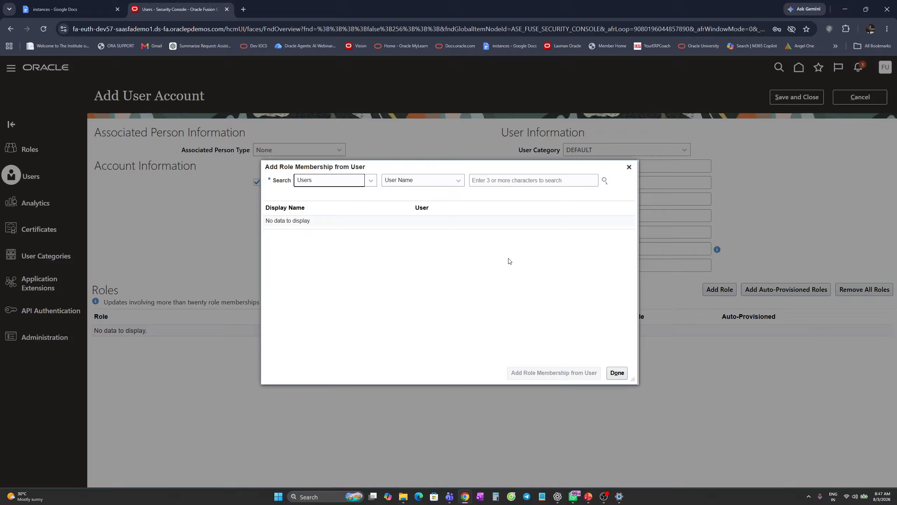
pyautogui.click(489, 181)
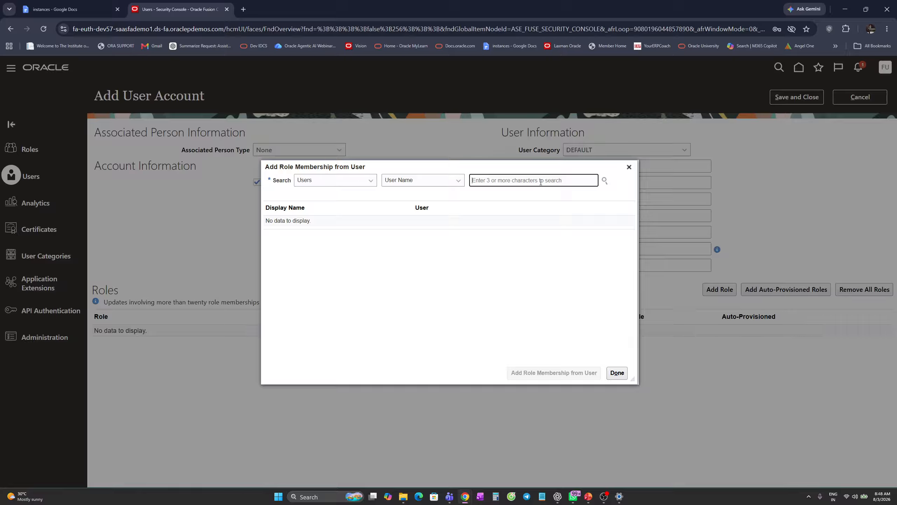
pyautogui.write('aXI')
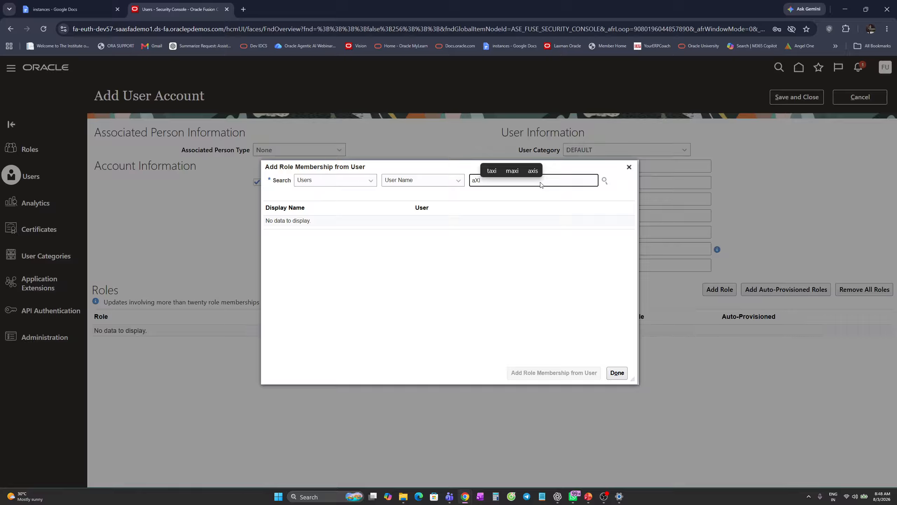
pyautogui.write('S')
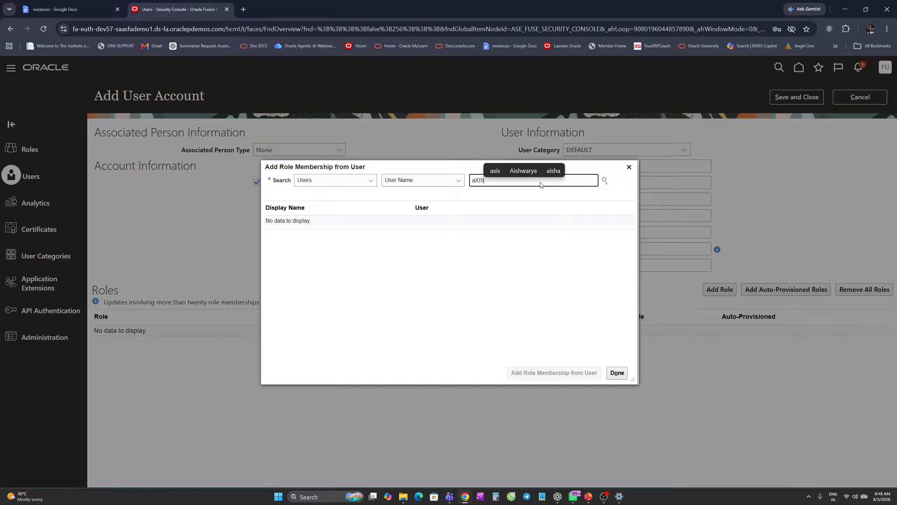
pyautogui.click(603, 178)
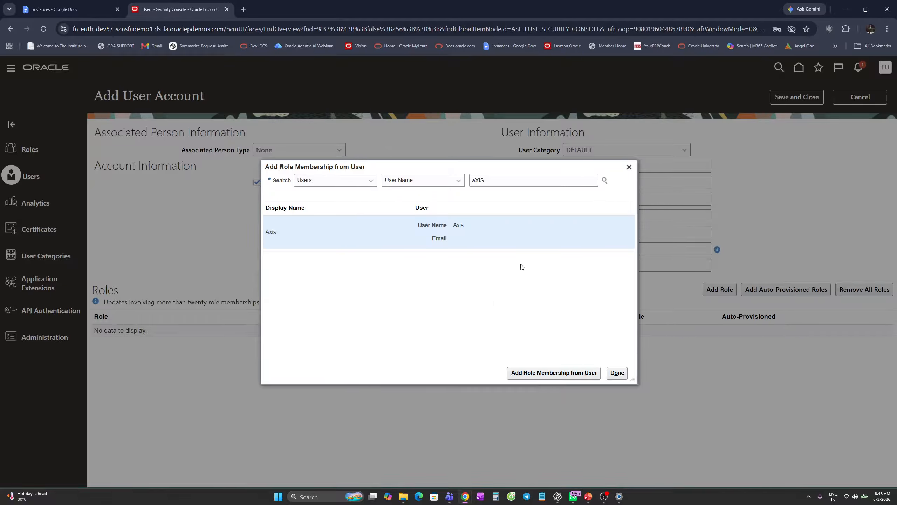
pyautogui.click(541, 374)
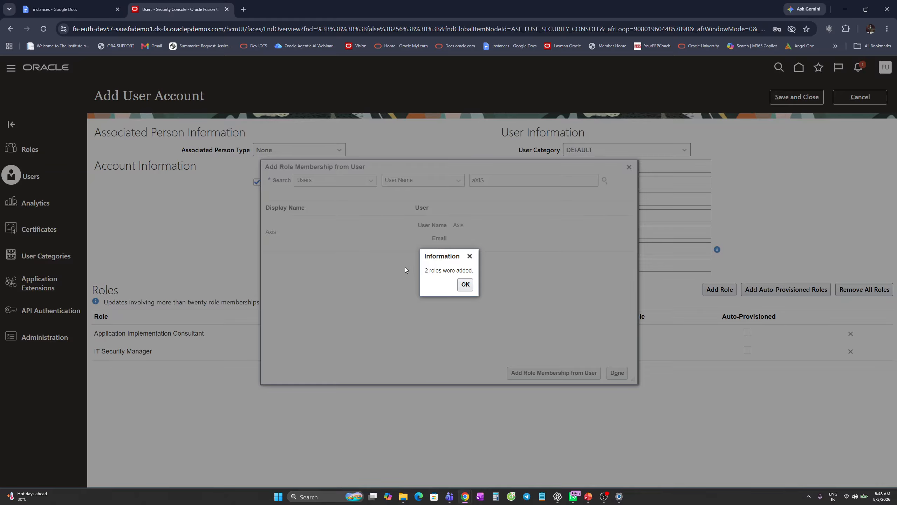
pyautogui.click(465, 284)
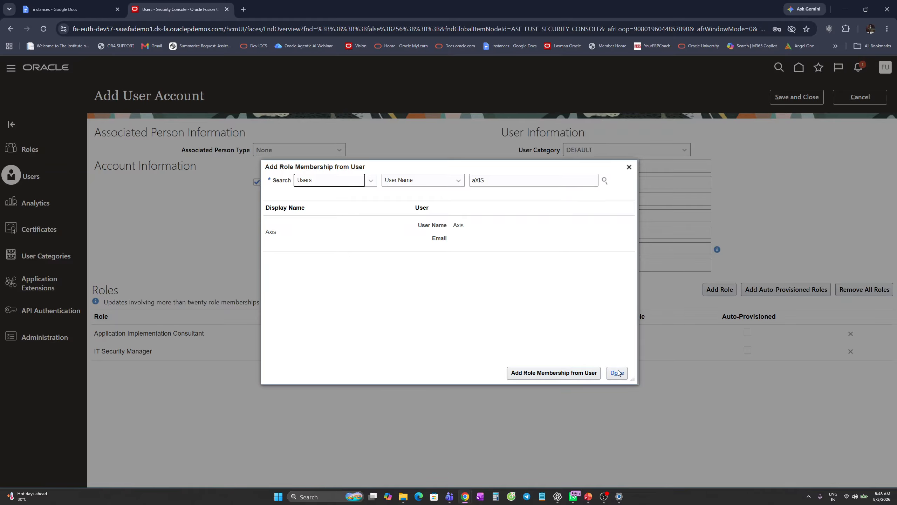
pyautogui.click(618, 373)
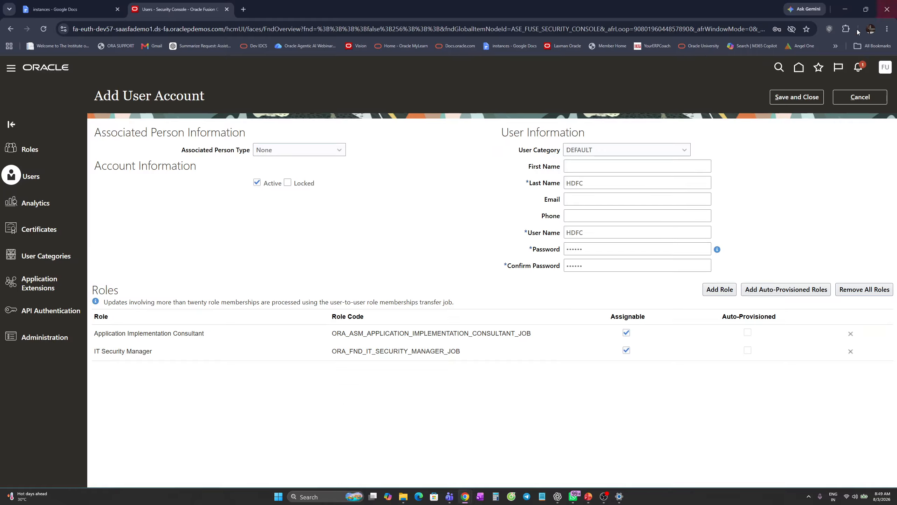
# Re-enter the HDFC account's confirmation password to match, and save and close the new user account.
pyautogui.click(803, 99)
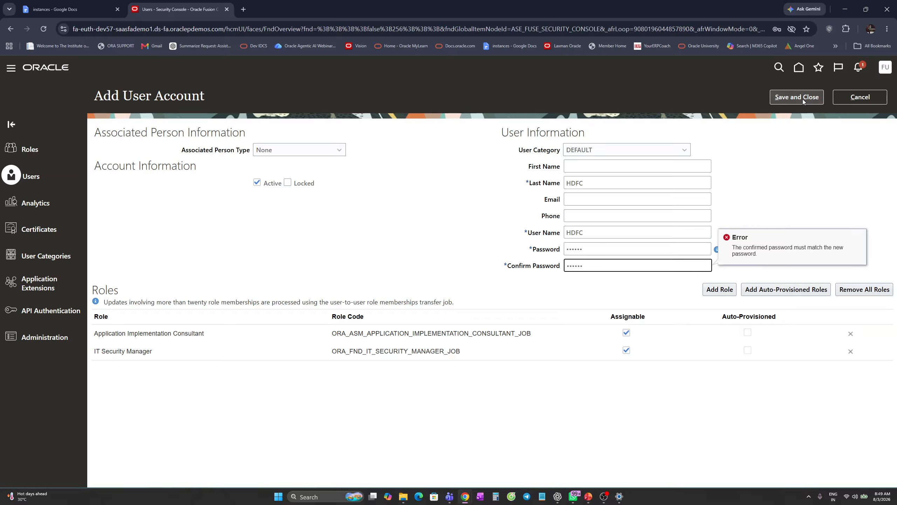
pyautogui.click(588, 265)
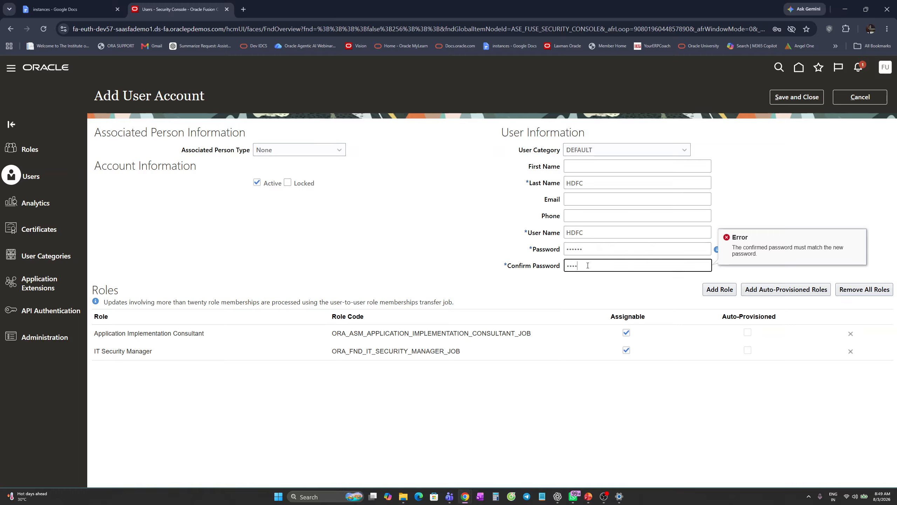
pyautogui.click(663, 291)
pyautogui.click(807, 99)
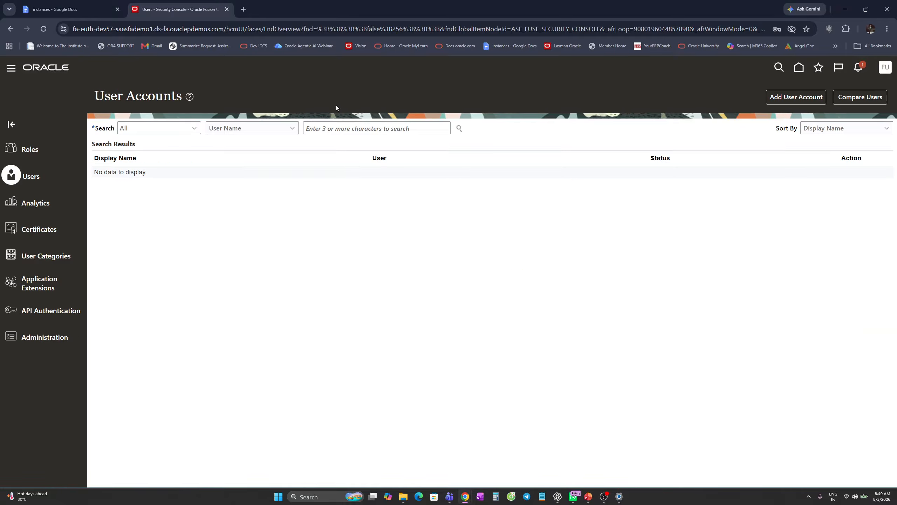
# Open the Oracle Help Center at docs.oracle.com/en/ in a new browser tab.
pyautogui.click(243, 10)
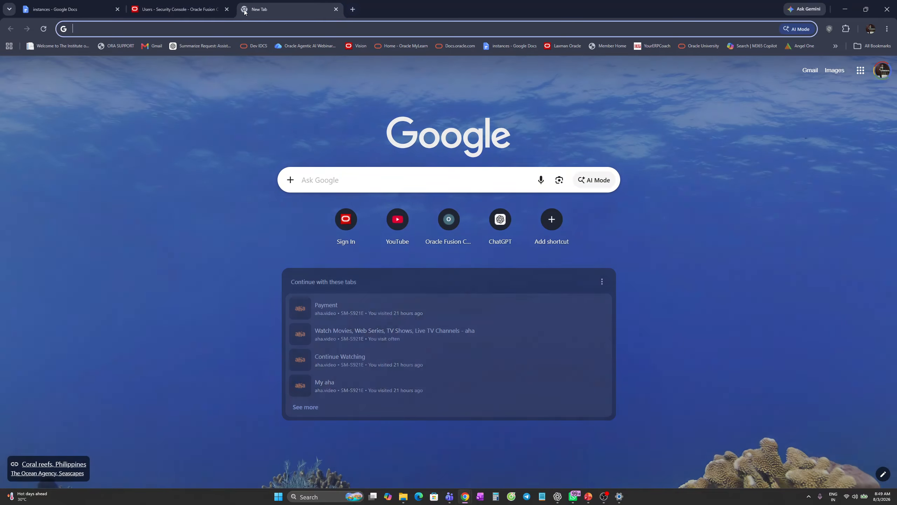
pyautogui.click(297, 135)
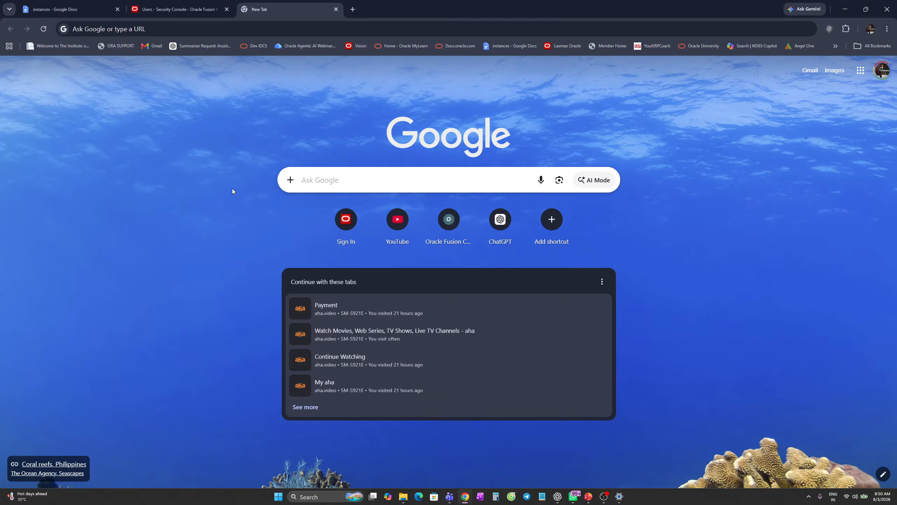
pyautogui.click(331, 180)
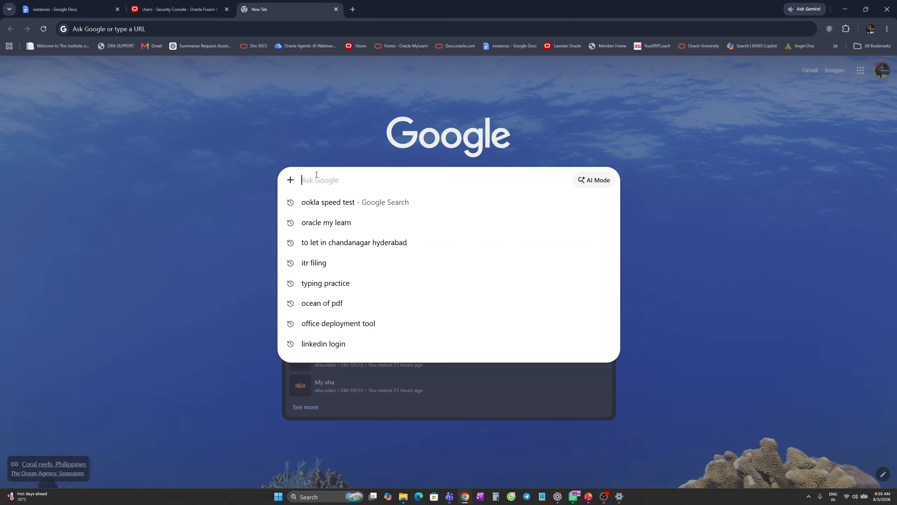
pyautogui.write('D')
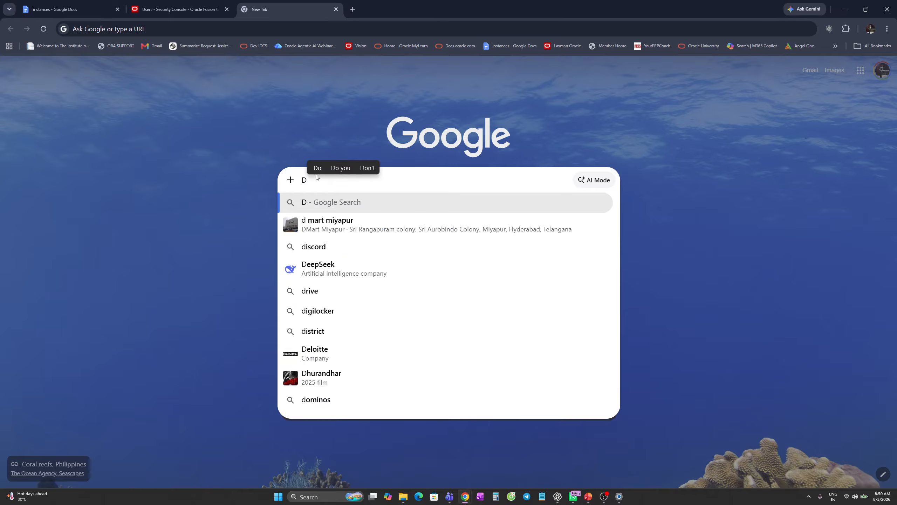
pyautogui.write('O')
pyautogui.press('capslock')
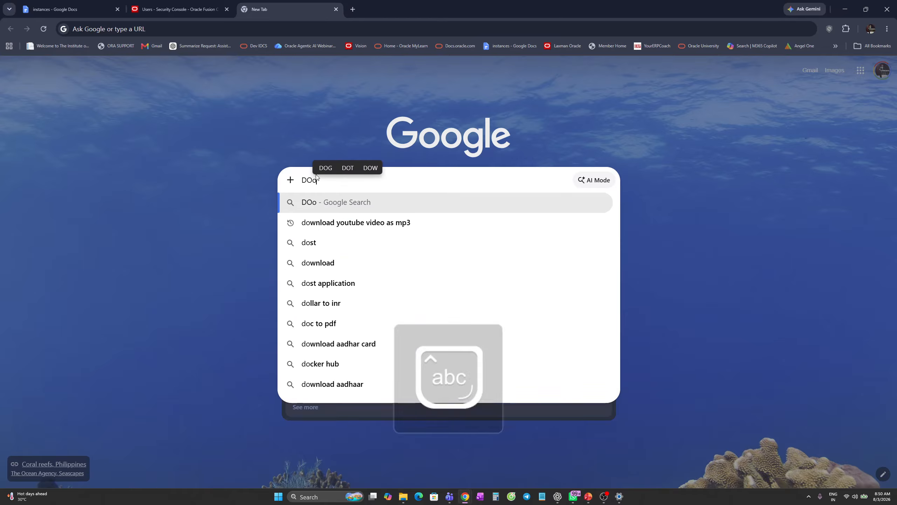
pyautogui.press('BackSpace')
pyautogui.write('ocs')
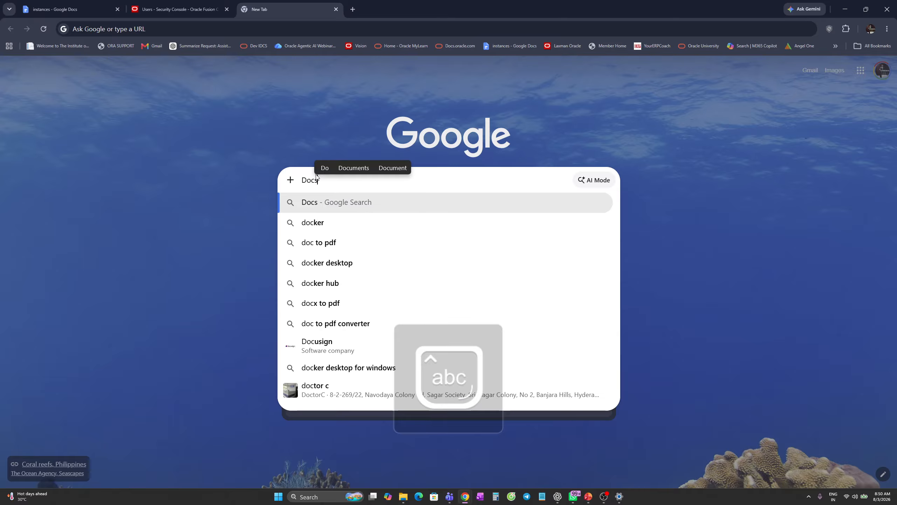
pyautogui.write('.')
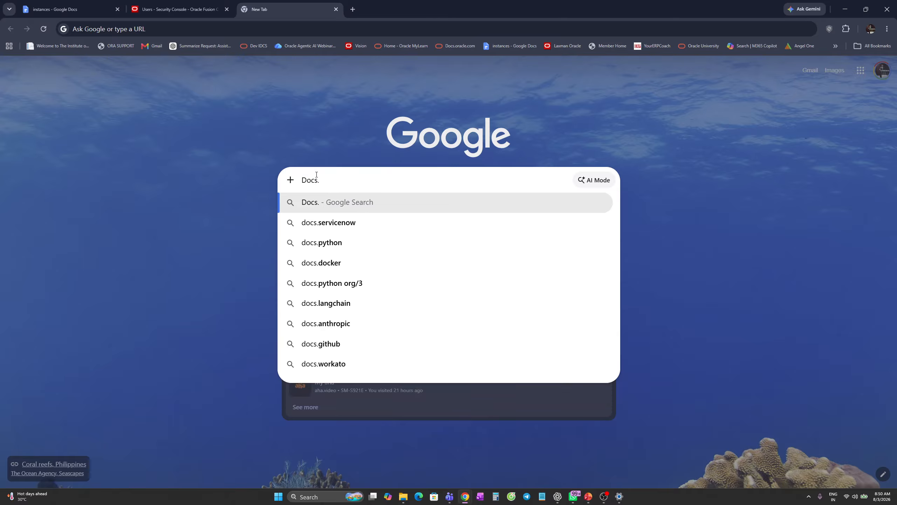
pyautogui.write('oracle')
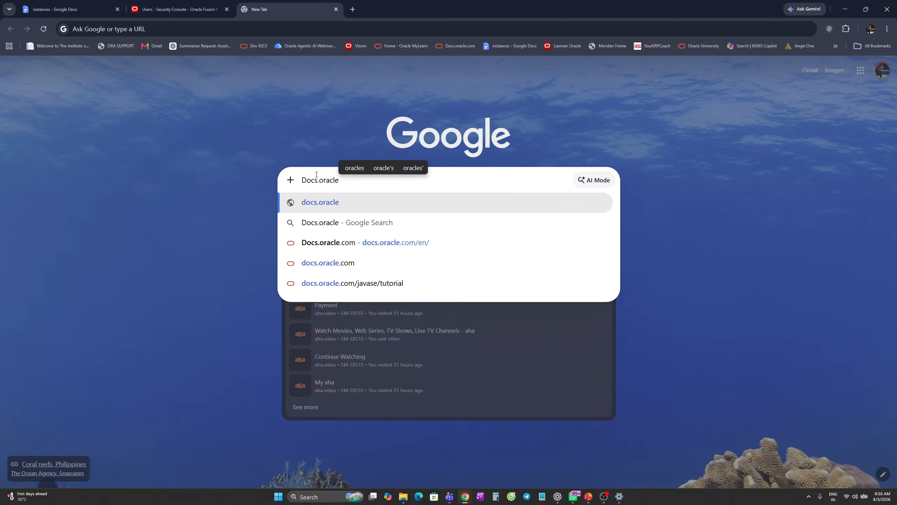
pyautogui.click(334, 242)
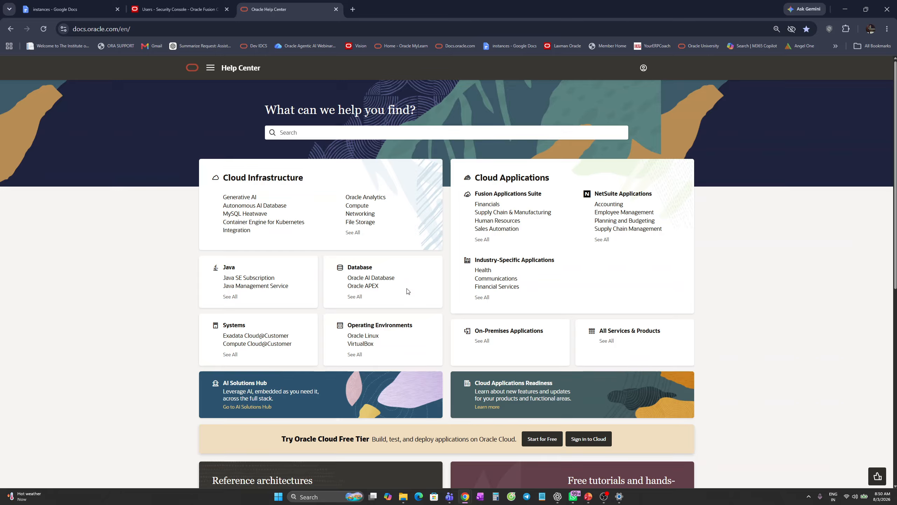
# Open the Oracle Financials documentation from the Fusion Applications Suite and list all of its books.
pyautogui.click(490, 207)
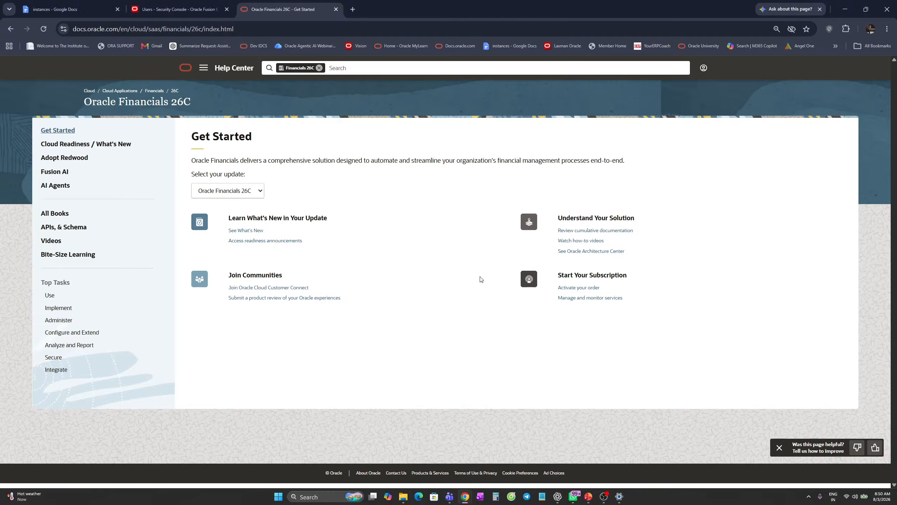
pyautogui.click(57, 213)
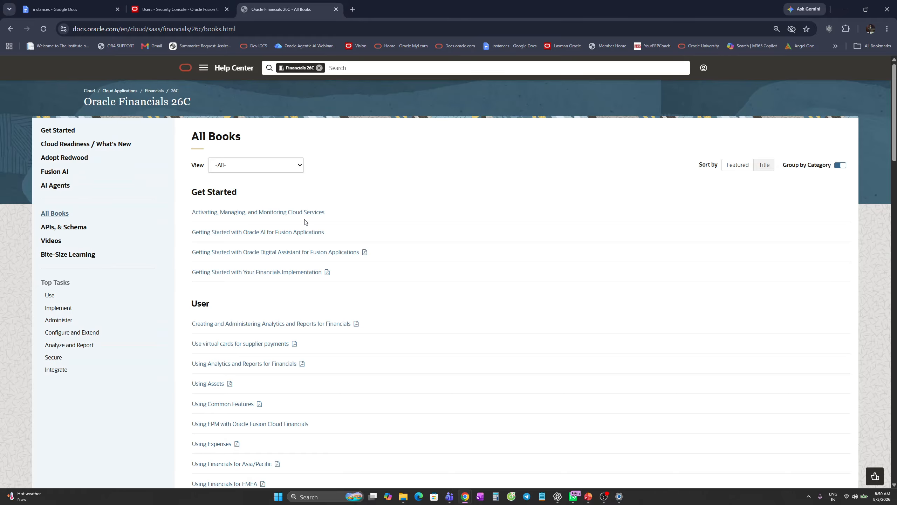
# Look through the All Books list of Oracle Financials 26C, from the user and implementation guides to the security and development guides.
pyautogui.scroll(-3, 314, 298)
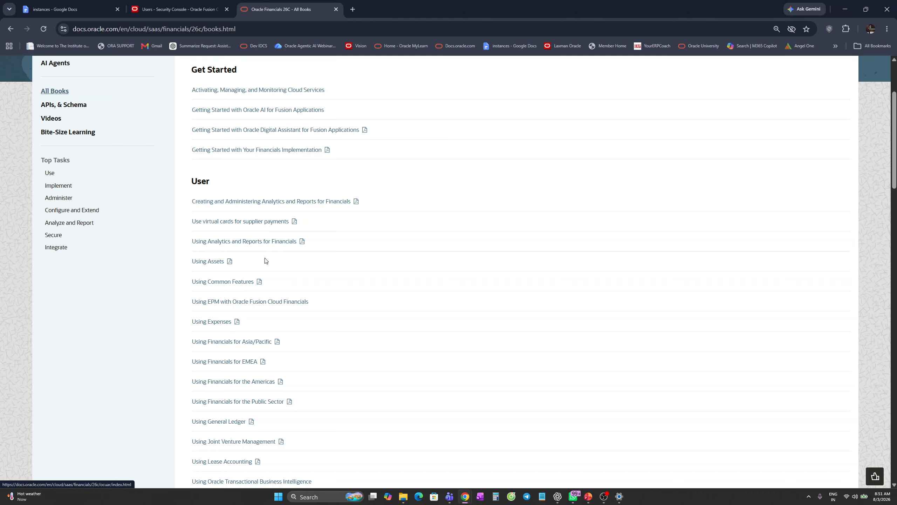
pyautogui.scroll(-5, 267, 285)
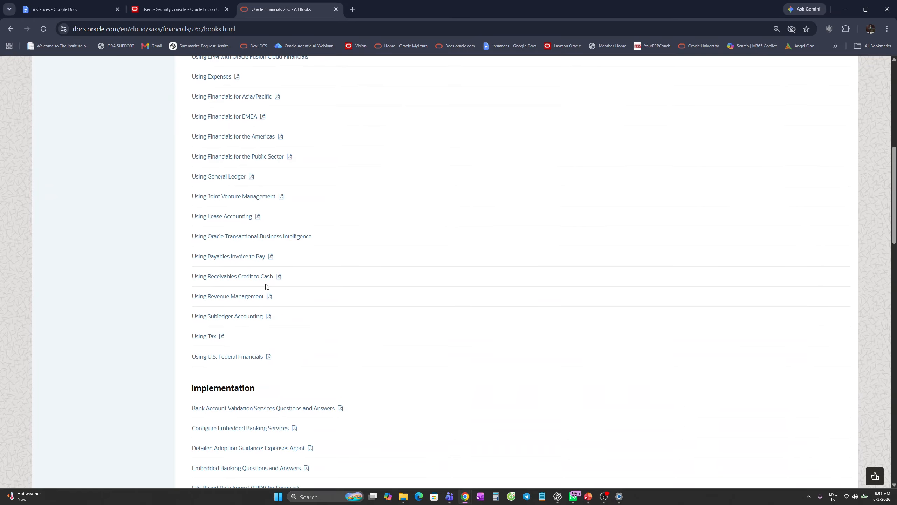
pyautogui.scroll(-5, 266, 285)
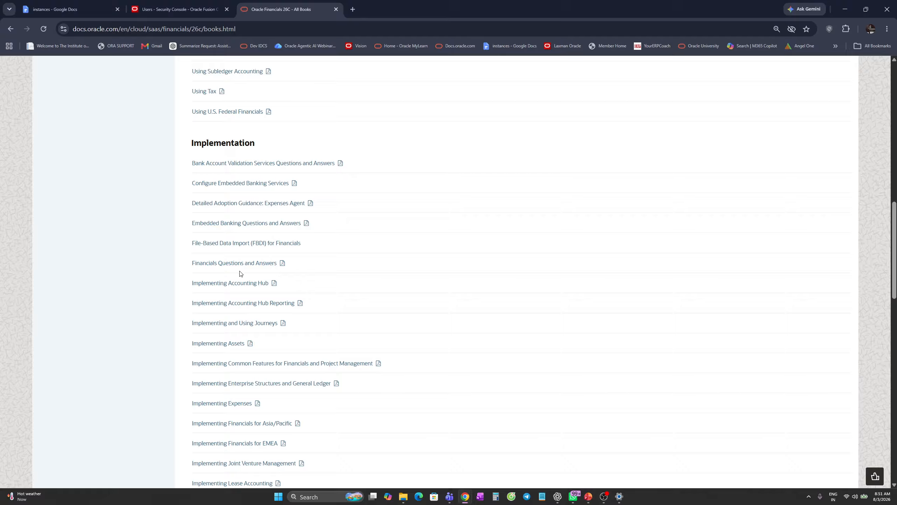
pyautogui.scroll(-3, 277, 301)
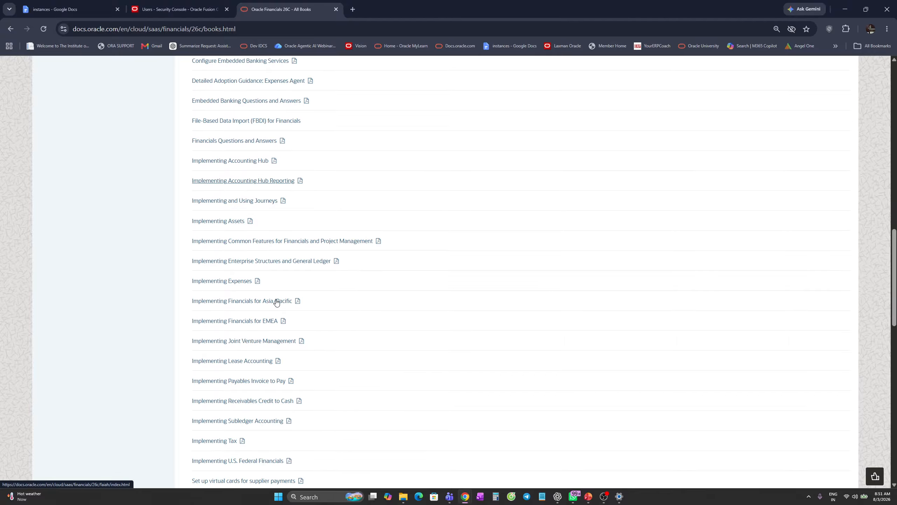
pyautogui.scroll(-15, 277, 302)
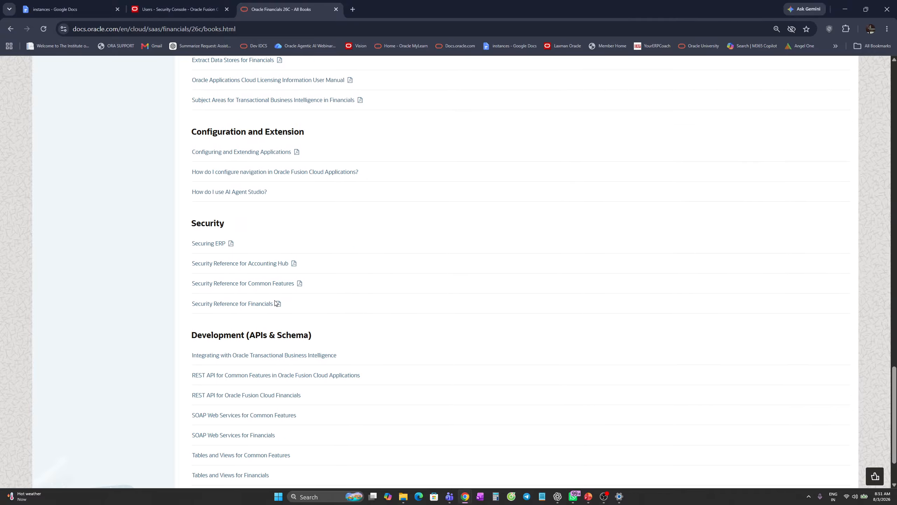
pyautogui.scroll(9, 276, 303)
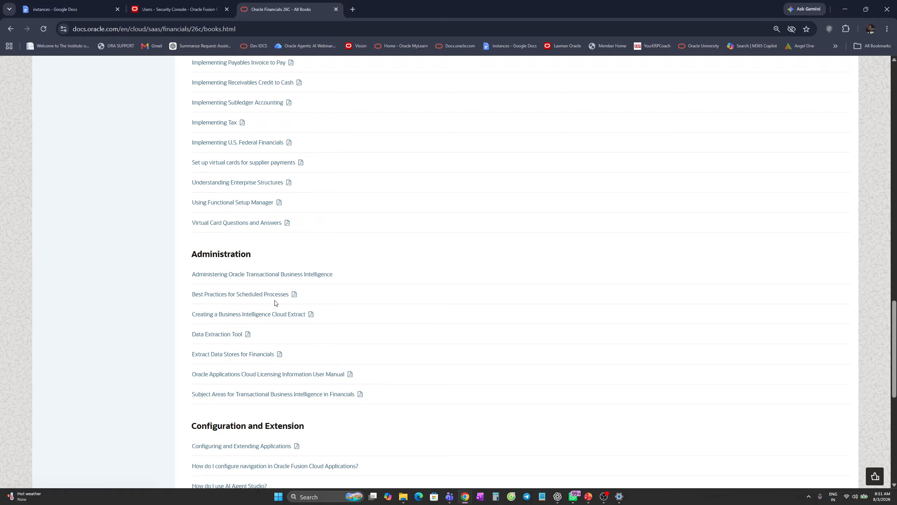
pyautogui.scroll(20, 275, 302)
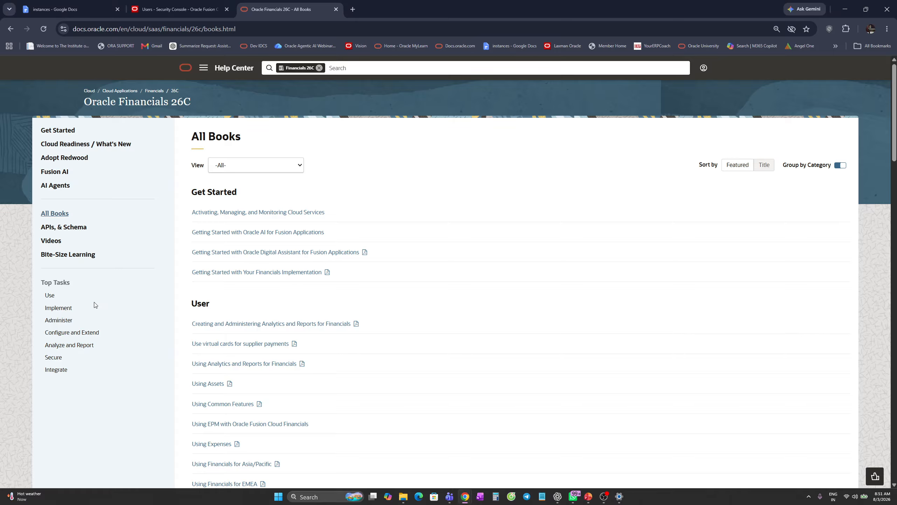
pyautogui.scroll(-10, 287, 283)
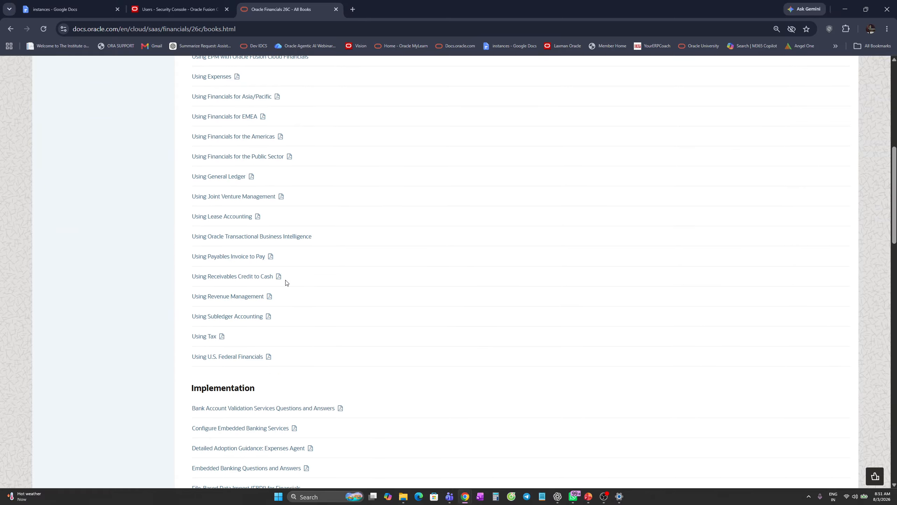
pyautogui.scroll(-15, 288, 281)
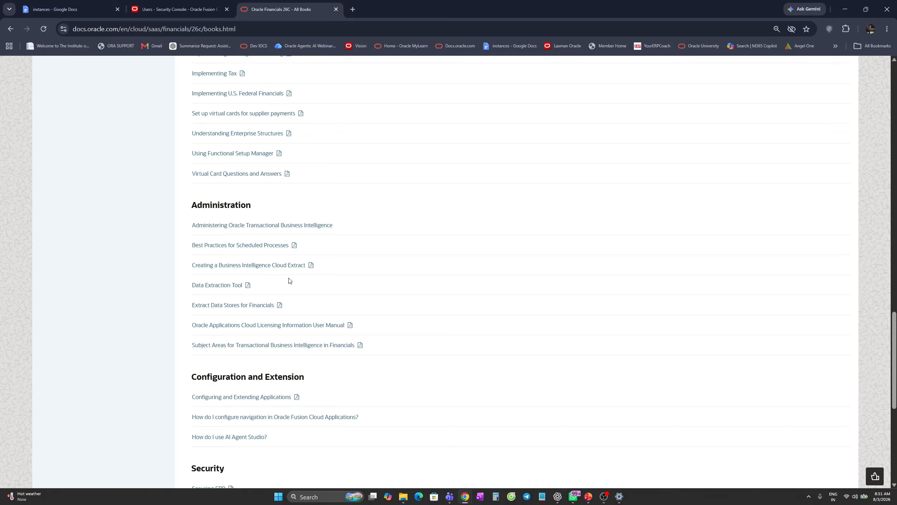
pyautogui.scroll(-7, 289, 280)
pyautogui.scroll(20, 289, 281)
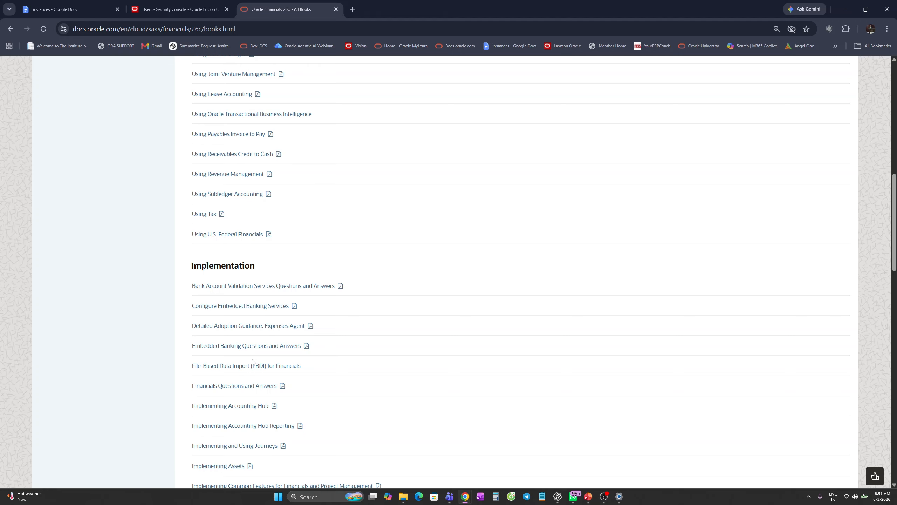
# Open the File-Based Data Import (FBDI) for Financials guide from the Implementation books and check its title.
pyautogui.click(229, 366)
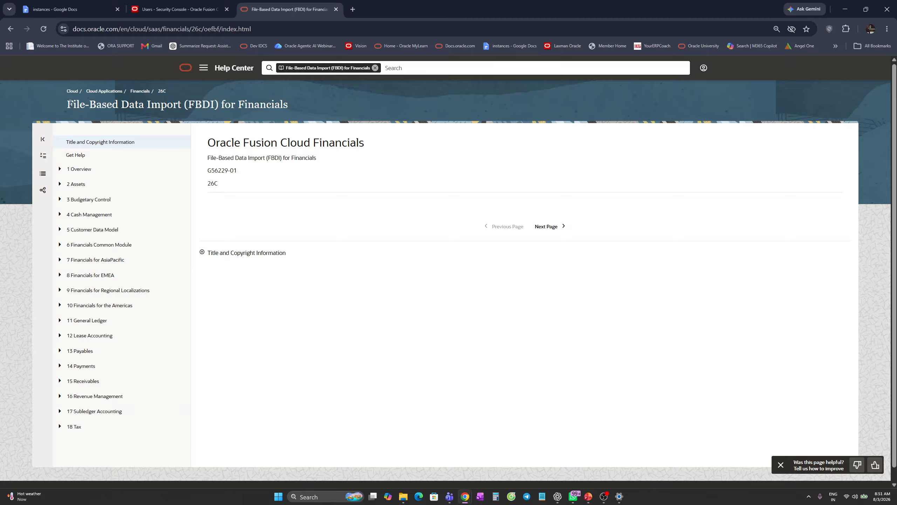
pyautogui.moveTo(65, 104); pyautogui.dragTo(143, 103)
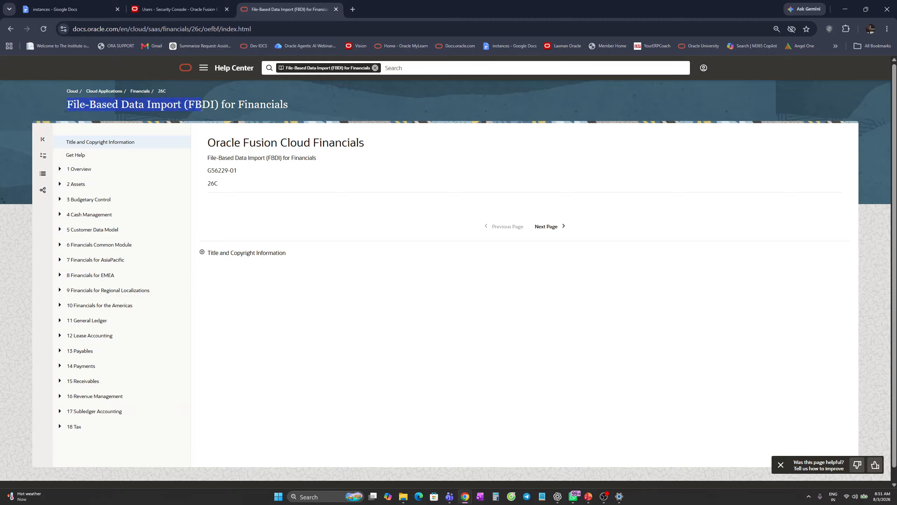
pyautogui.moveTo(201, 109); pyautogui.dragTo(218, 105)
pyautogui.click(232, 279)
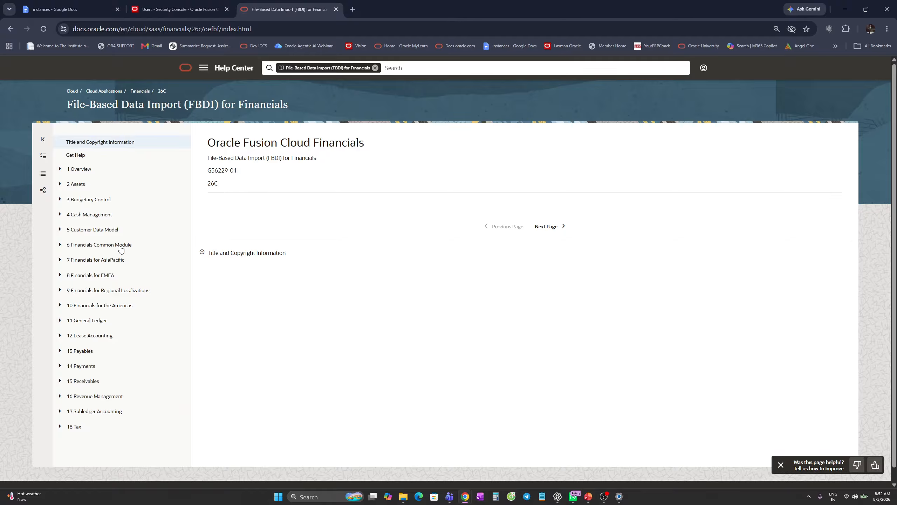
# Open the Journal Import topic in the General Ledger chapter and examine its XLSM template and scheduled process entries.
pyautogui.click(64, 322)
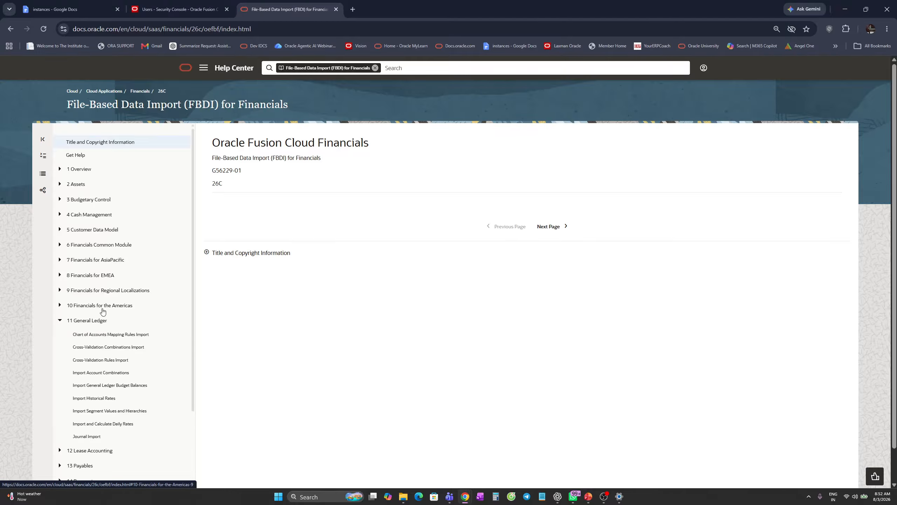
pyautogui.scroll(-3, 148, 319)
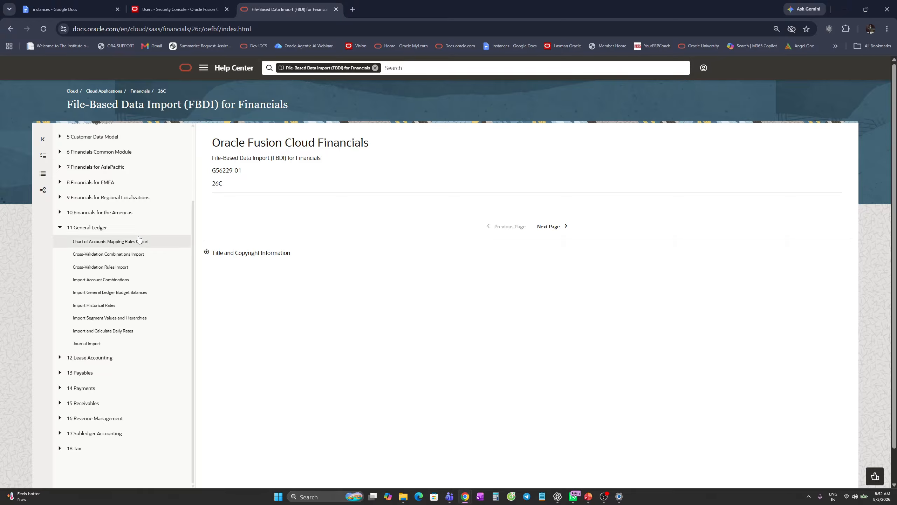
pyautogui.click(85, 344)
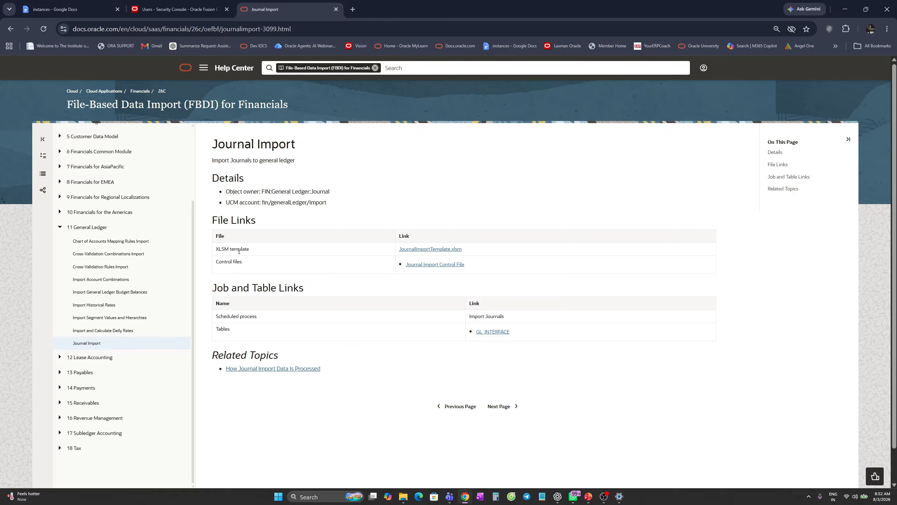
pyautogui.moveTo(224, 248); pyautogui.dragTo(246, 248)
pyautogui.click(477, 250)
pyautogui.moveTo(507, 317); pyautogui.dragTo(468, 320)
pyautogui.click(518, 318)
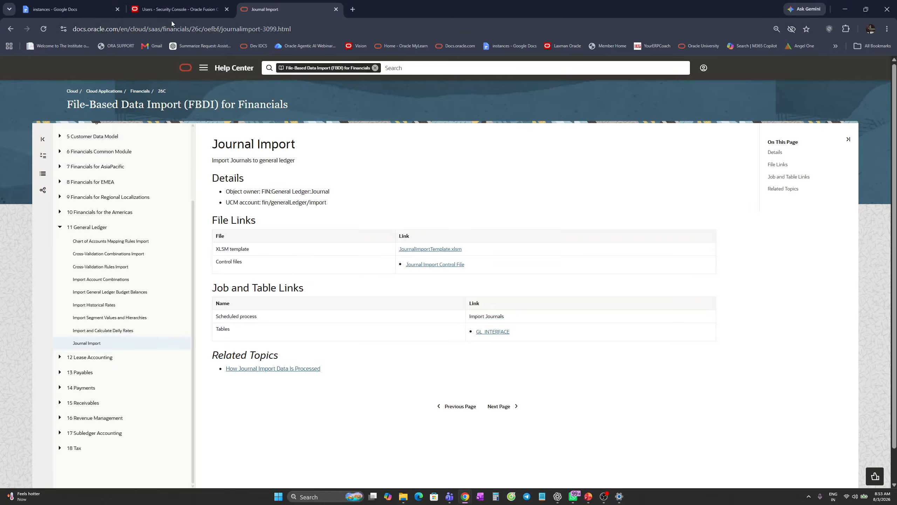
# Switch to the Oracle Fusion Security Console tab, go to Scheduled Processes, and dismiss the browser's offer to save the password.
pyautogui.click(176, 8)
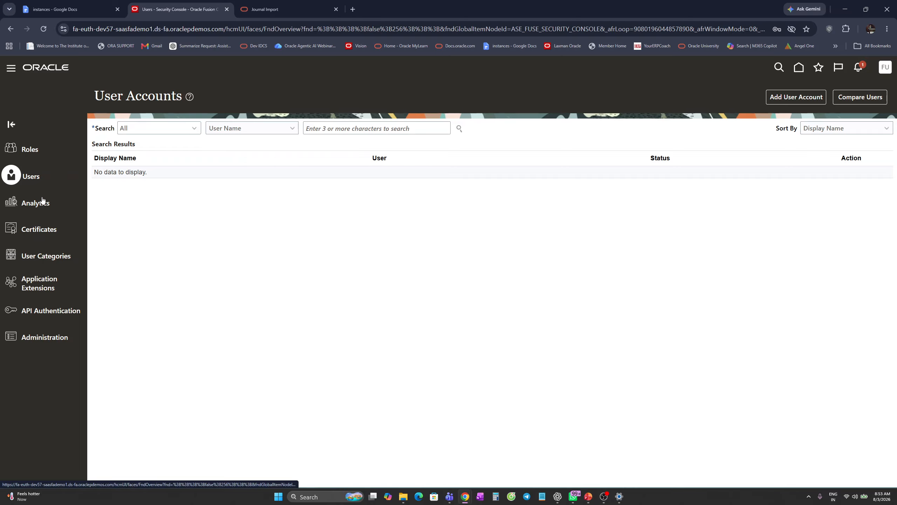
pyautogui.click(11, 70)
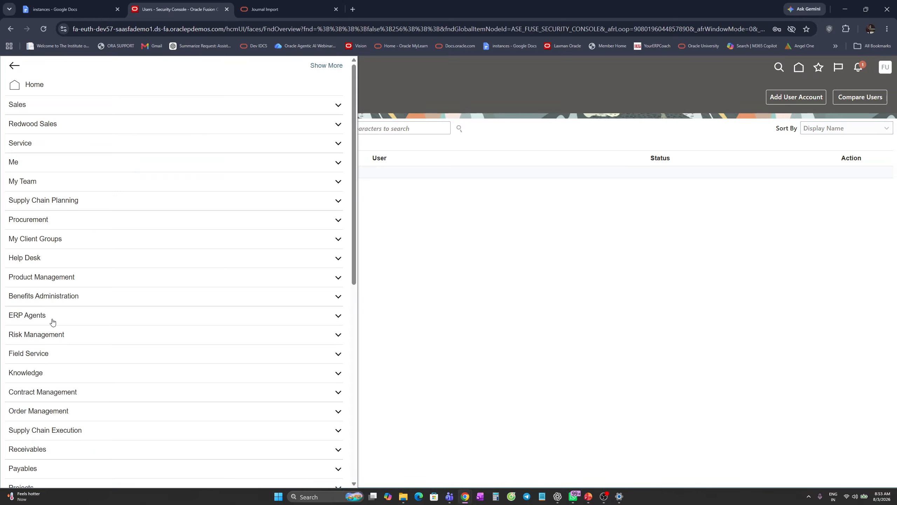
pyautogui.scroll(-5, 53, 366)
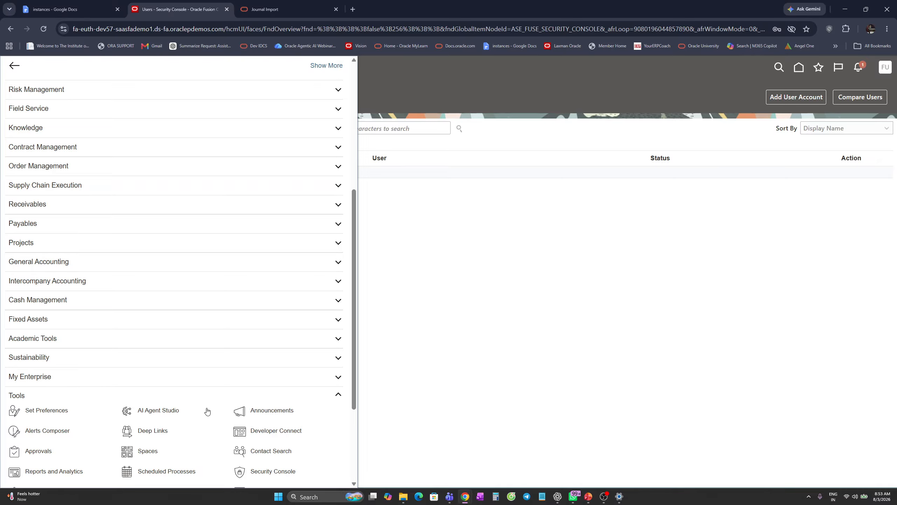
pyautogui.scroll(-3, 160, 363)
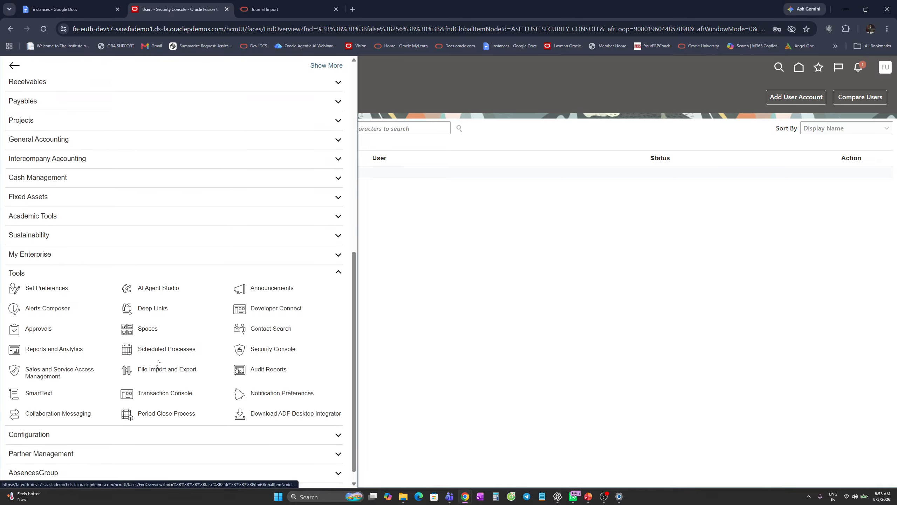
pyautogui.click(146, 351)
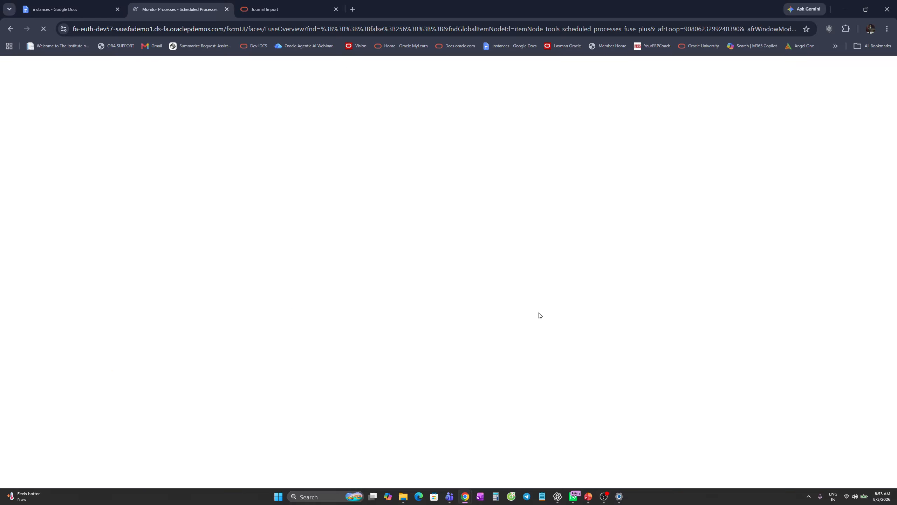
pyautogui.click(790, 171)
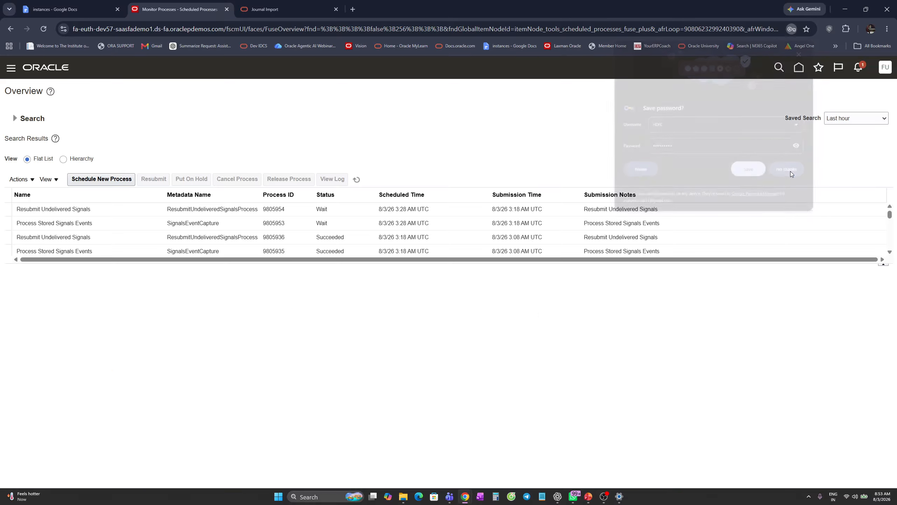
# Start scheduling a new Import Journals job, read its description, and open its process details.
pyautogui.click(94, 180)
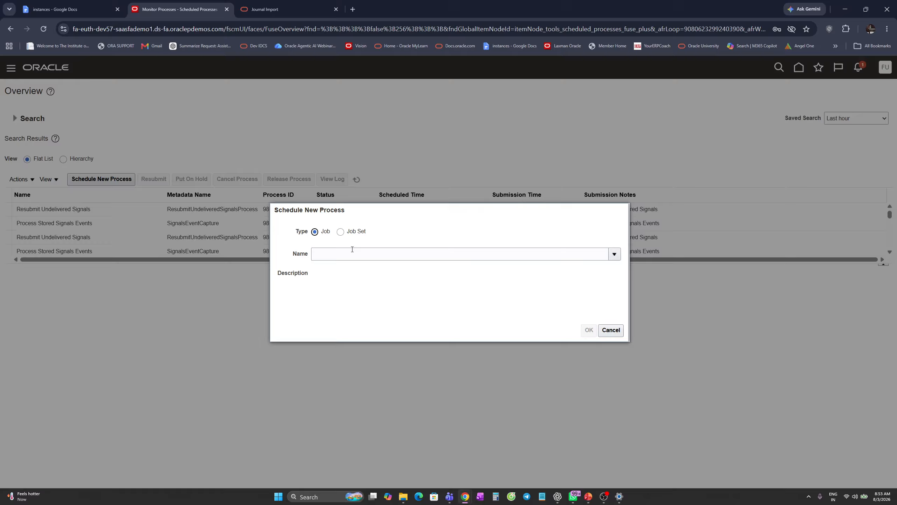
pyautogui.click(350, 252)
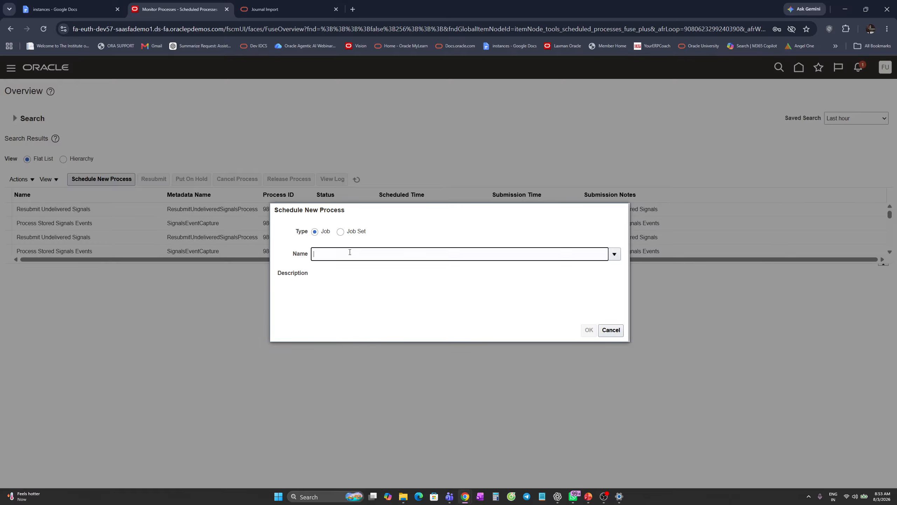
pyautogui.write('I')
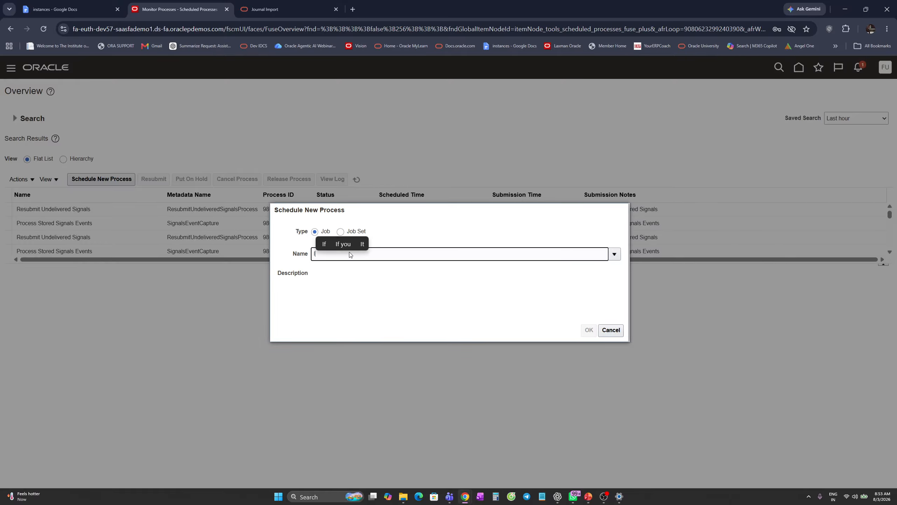
pyautogui.write('mport')
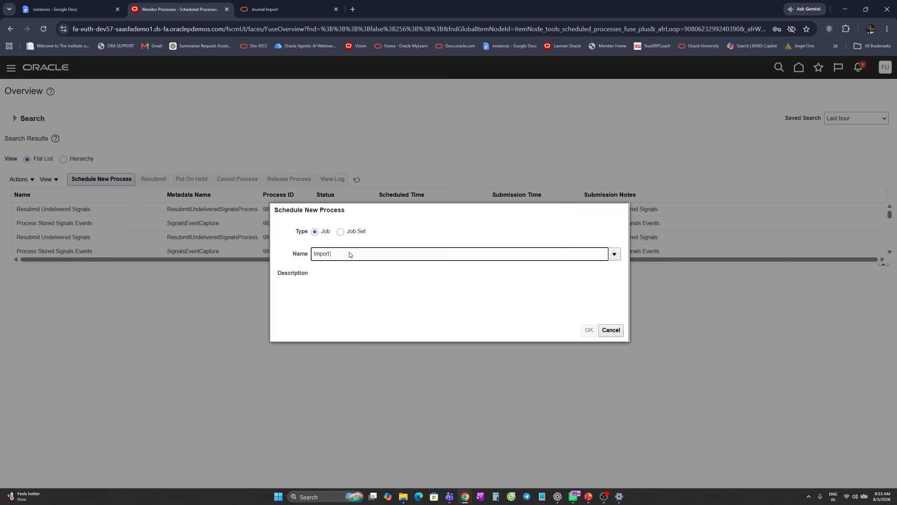
pyautogui.write(' Jour')
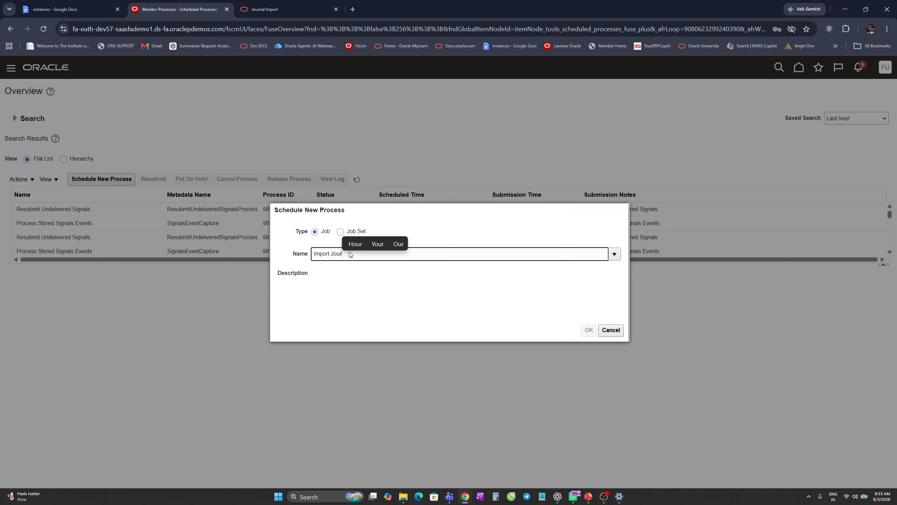
pyautogui.press('Tab')
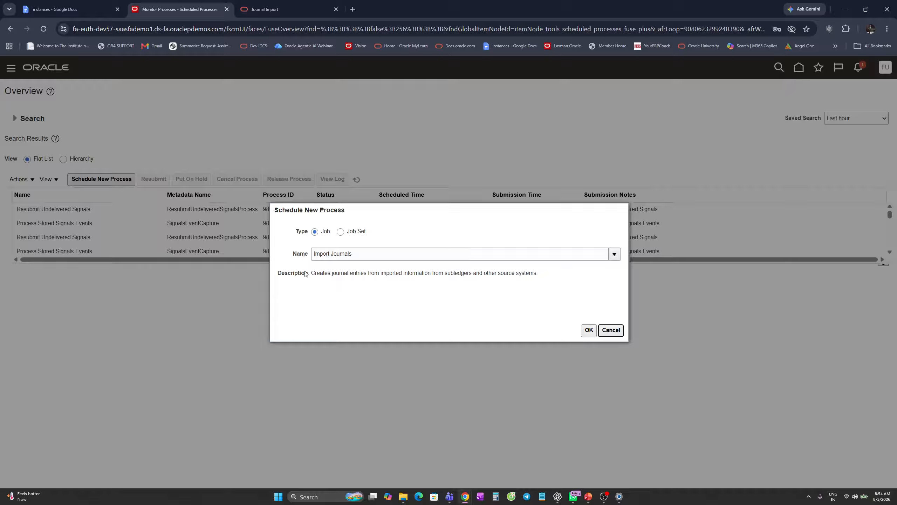
pyautogui.moveTo(278, 273); pyautogui.dragTo(541, 295)
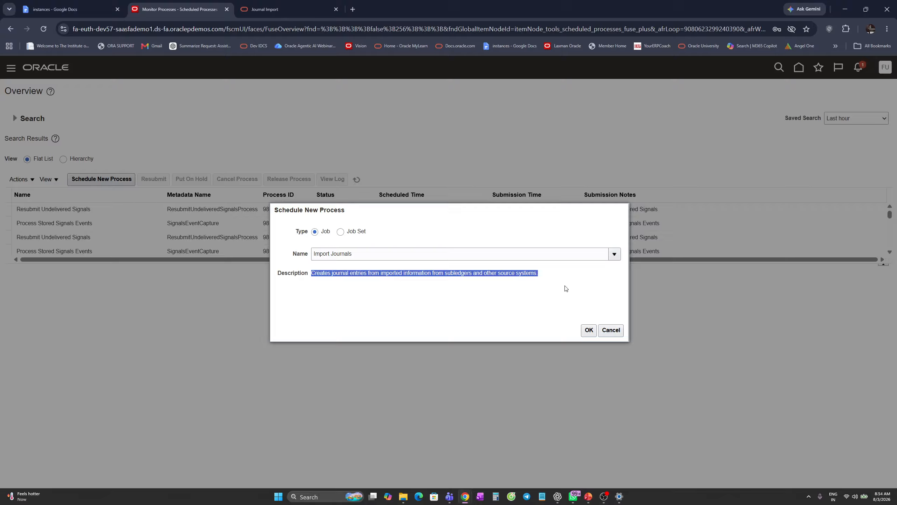
pyautogui.click(388, 294)
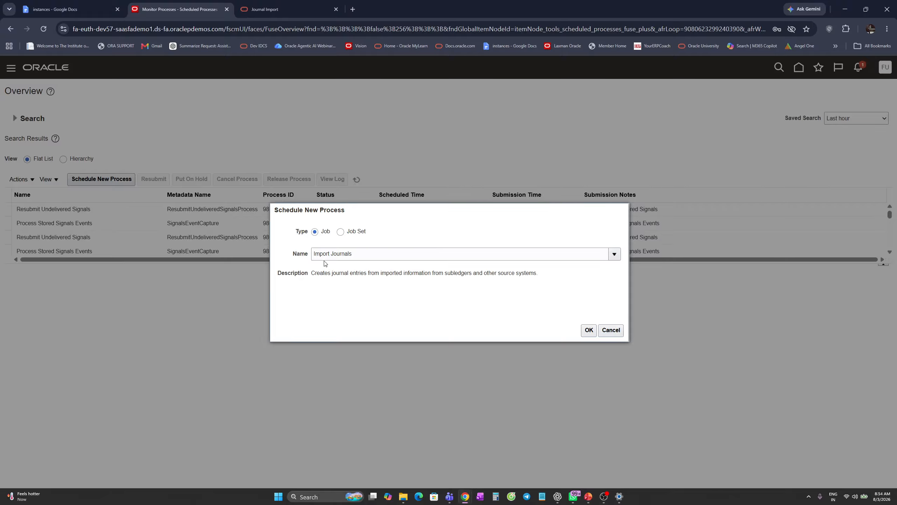
pyautogui.click(589, 330)
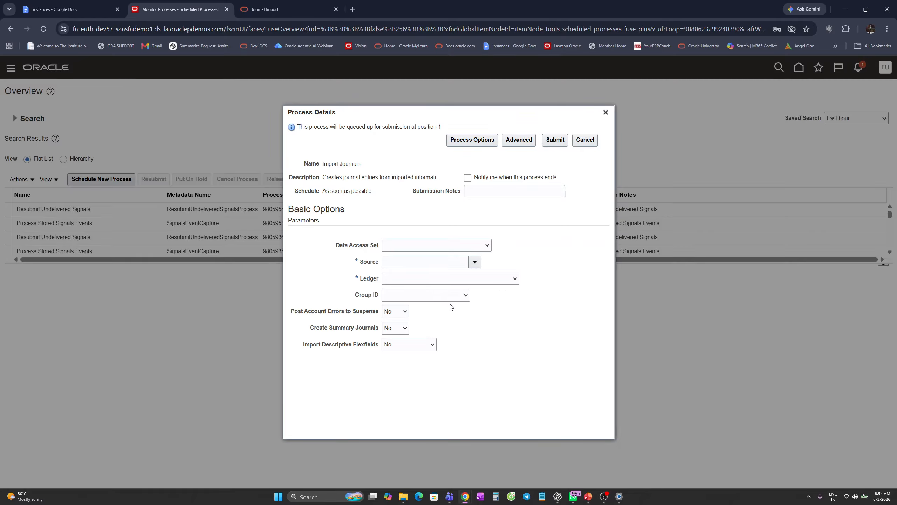
# Check the Source choices among the Import Journals parameters, and close the process details without submitting.
pyautogui.click(474, 261)
pyautogui.click(510, 332)
pyautogui.click(605, 112)
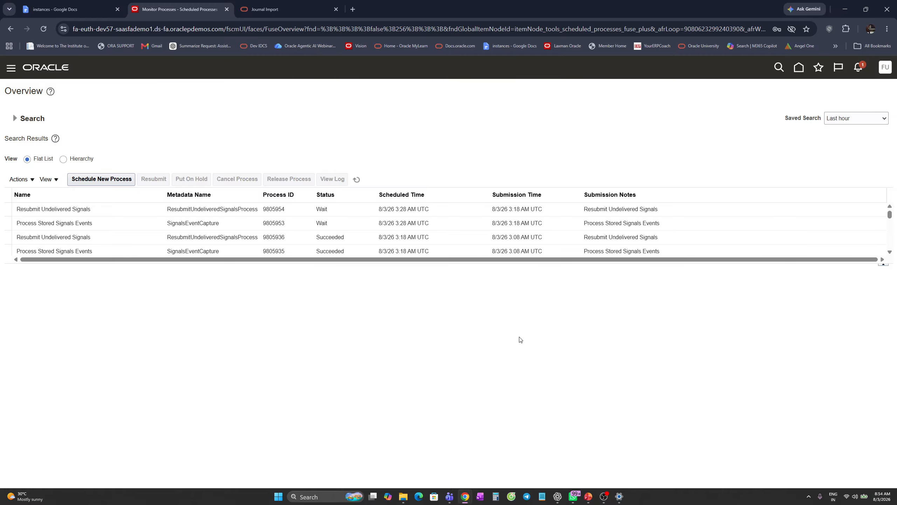
pyautogui.click(605, 496)
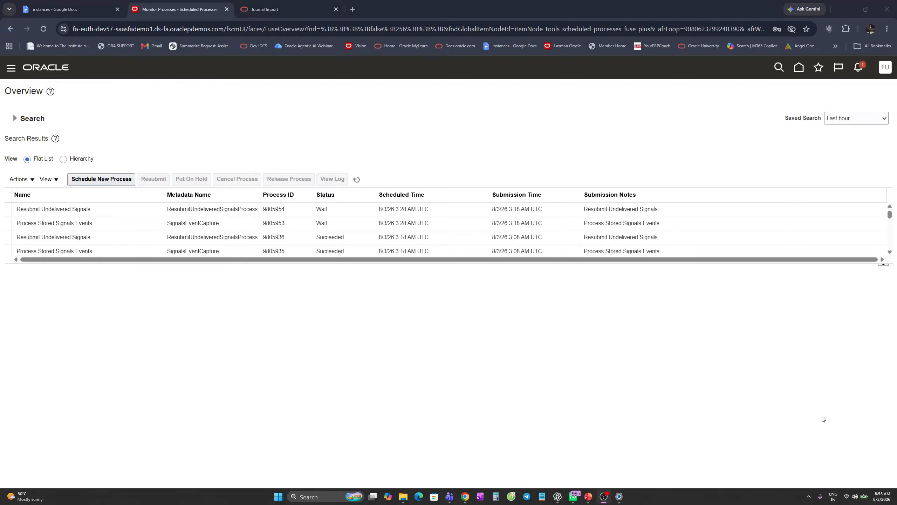
pyautogui.hotkey('alt', 'Tab')
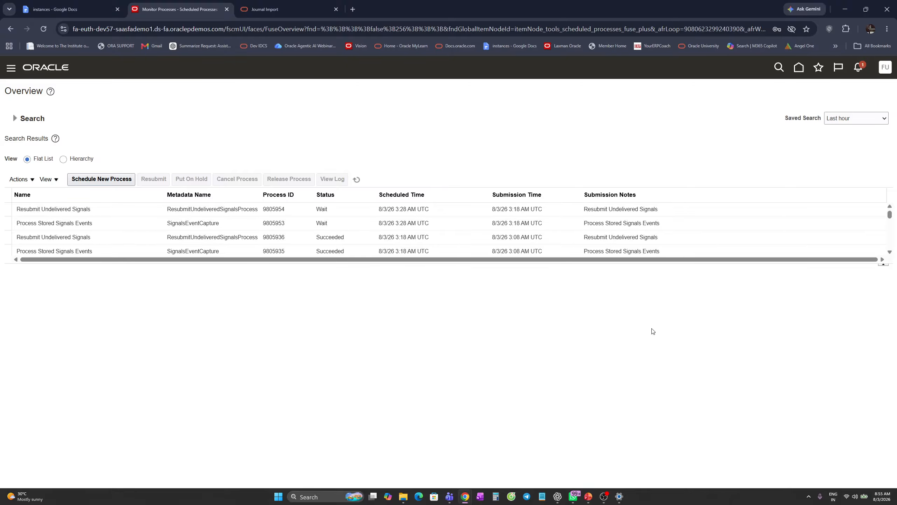
# Switch to the Oracle Fusion Financials meeting in Microsoft Teams, dismiss the Almost time notice, and leave the meeting.
pyautogui.click(500, 10)
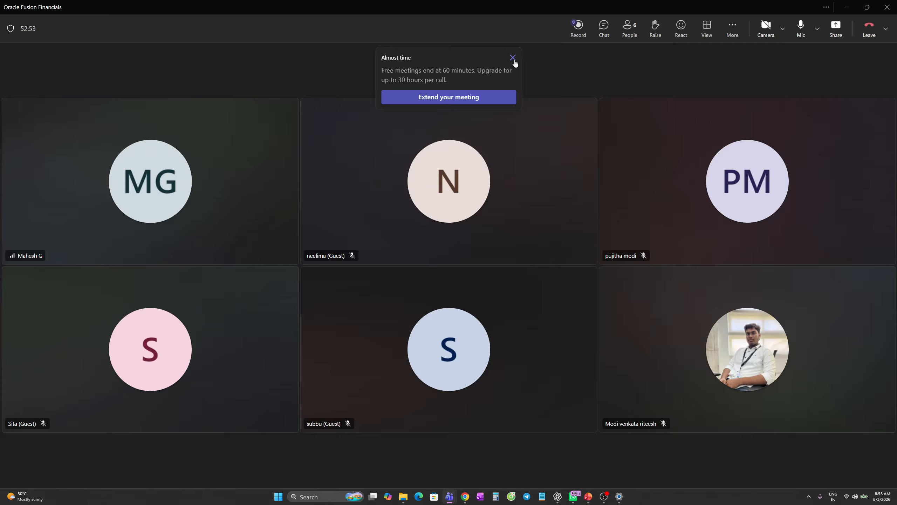
pyautogui.click(513, 58)
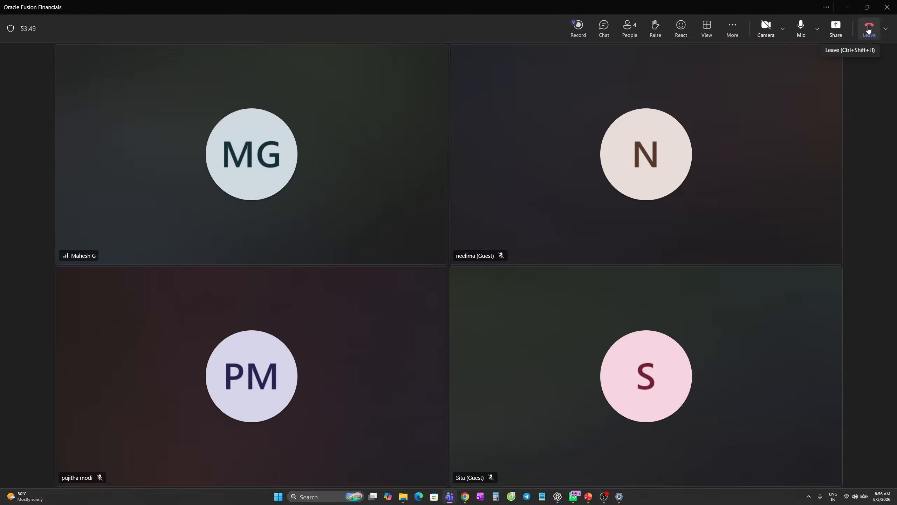
pyautogui.click(869, 30)
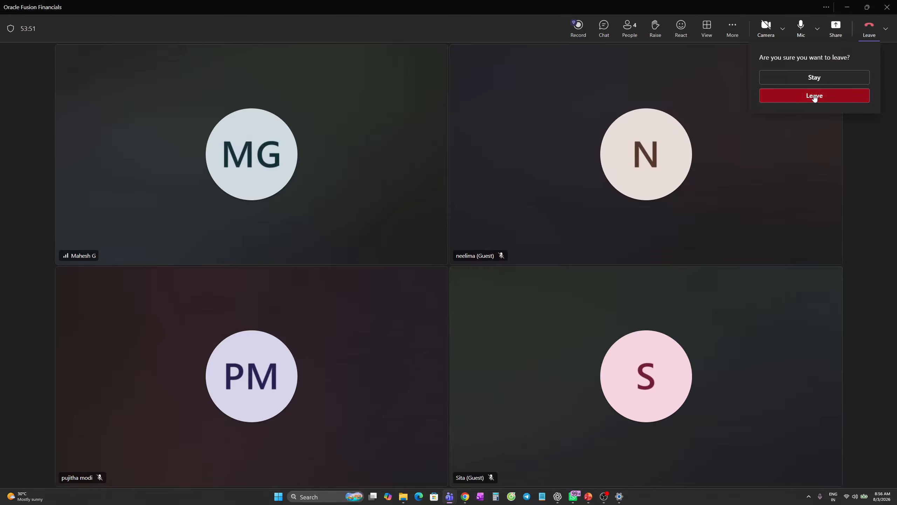
pyautogui.click(814, 96)
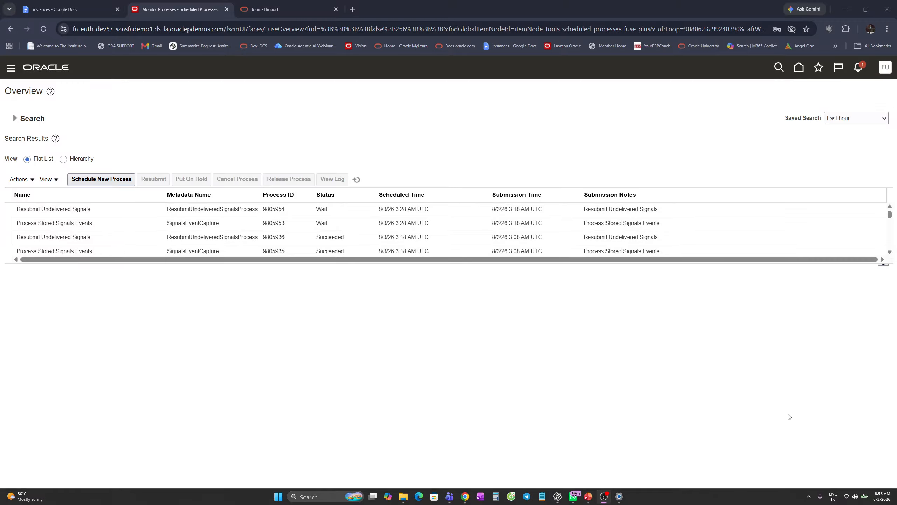